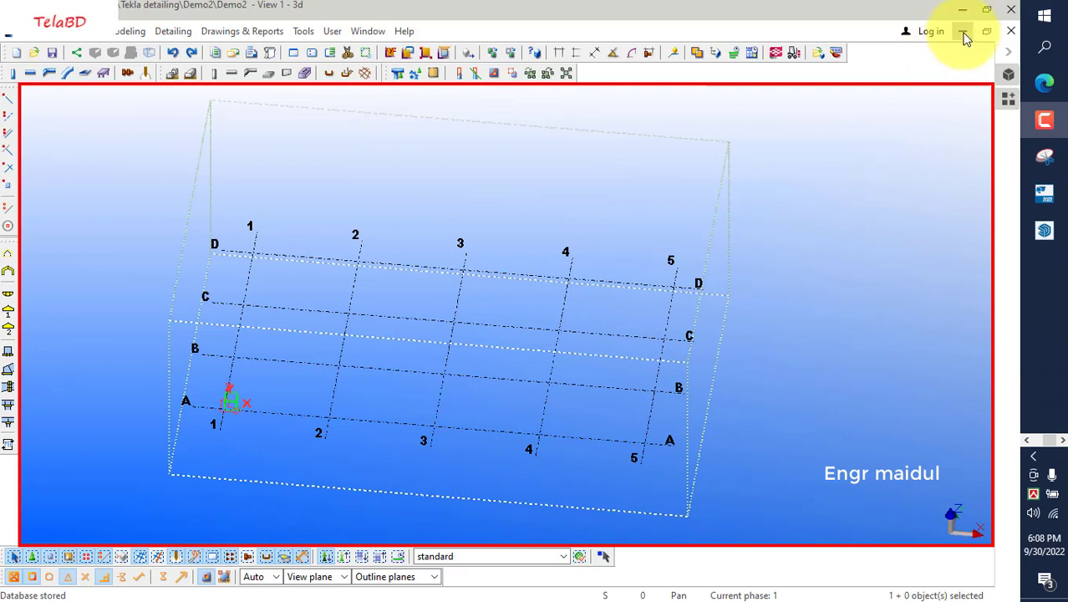
Step: Switch to Chrome and point out the Subscribe button and the Videos section on the YouTube channel page
left_click(1035, 440)
left_click(1046, 194)
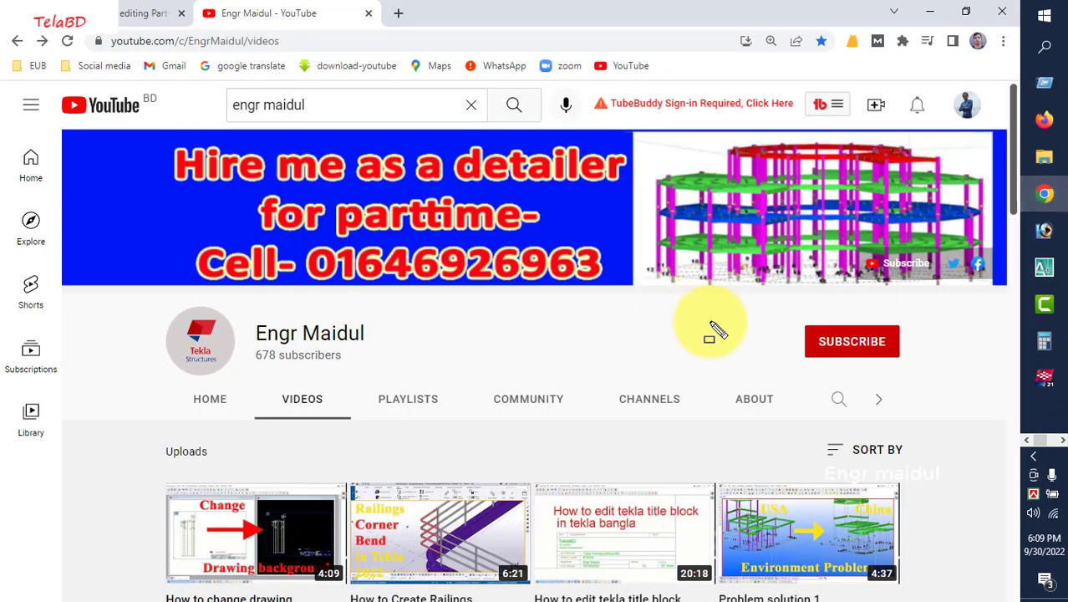
left_click_drag(775, 310, 917, 374)
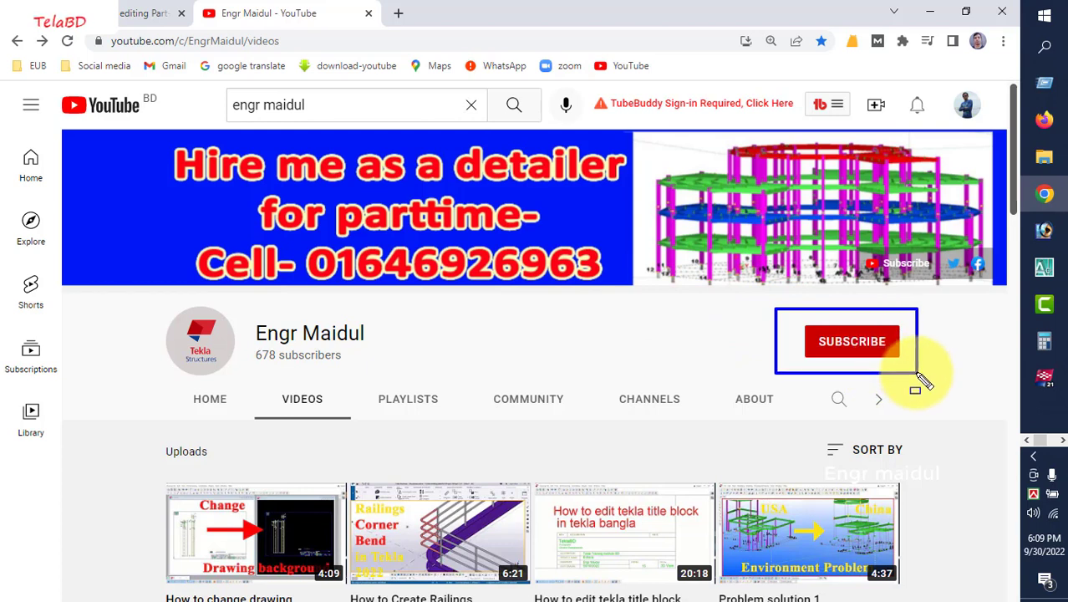
left_click_drag(917, 310, 961, 365)
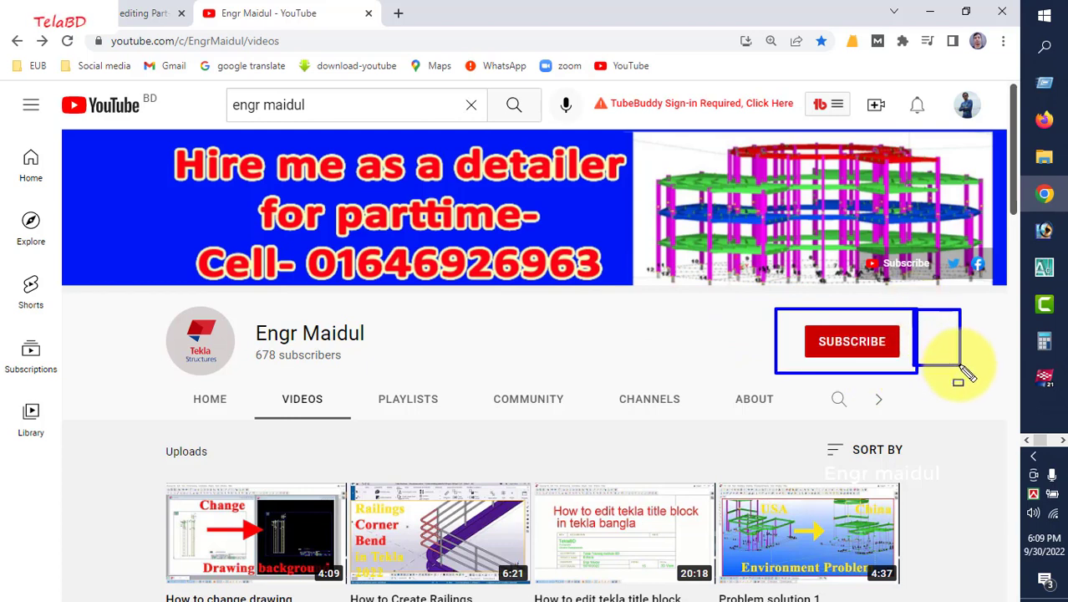
key("Escape")
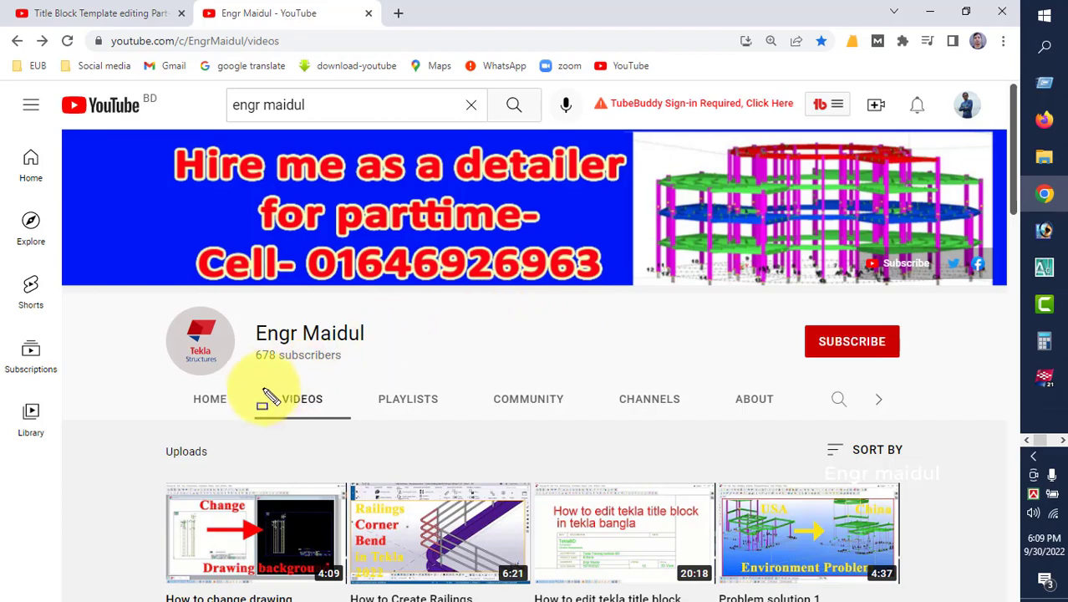
left_click_drag(243, 381, 362, 427)
key("Escape")
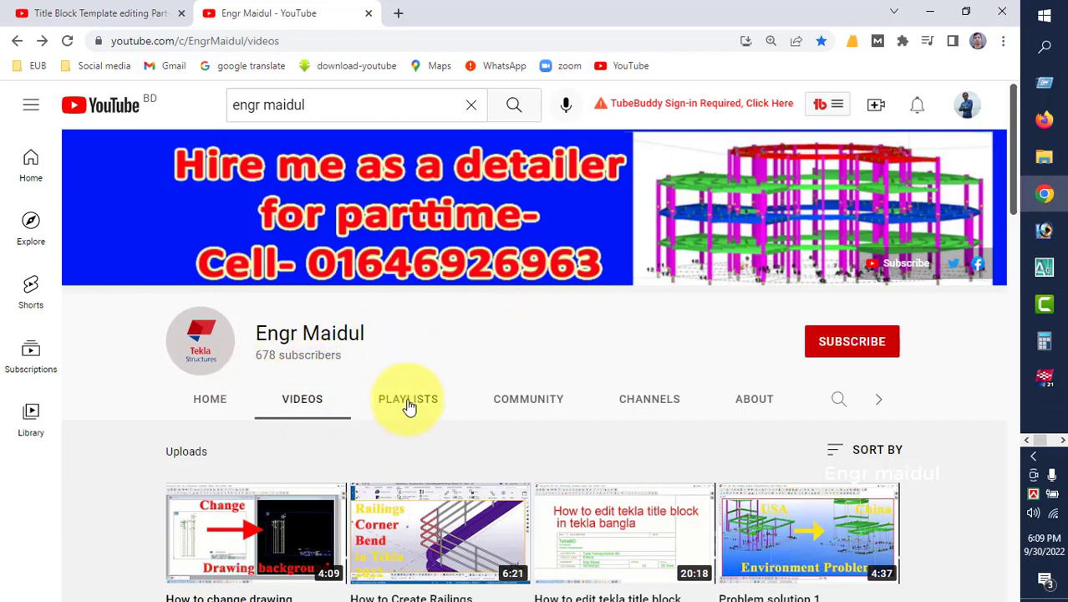
Step: Browse the channel's uploaded videos and preview the tutorial on editing the Tekla title block
scroll(470, 329, "down", 2)
scroll(470, 326, "down", 10)
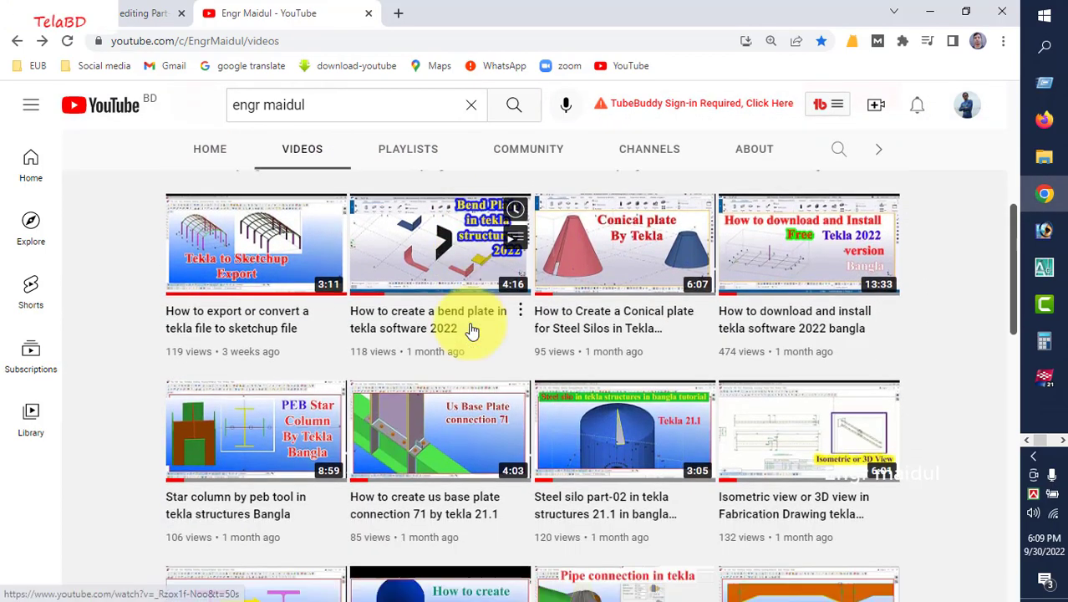
scroll(469, 321, "down", 5)
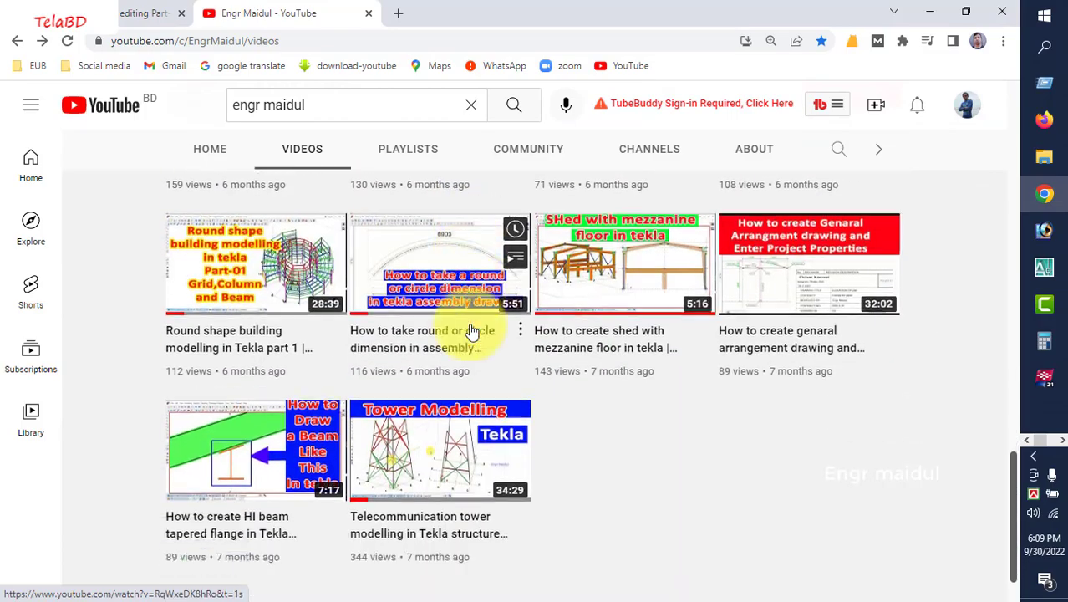
scroll(473, 331, "up", 15)
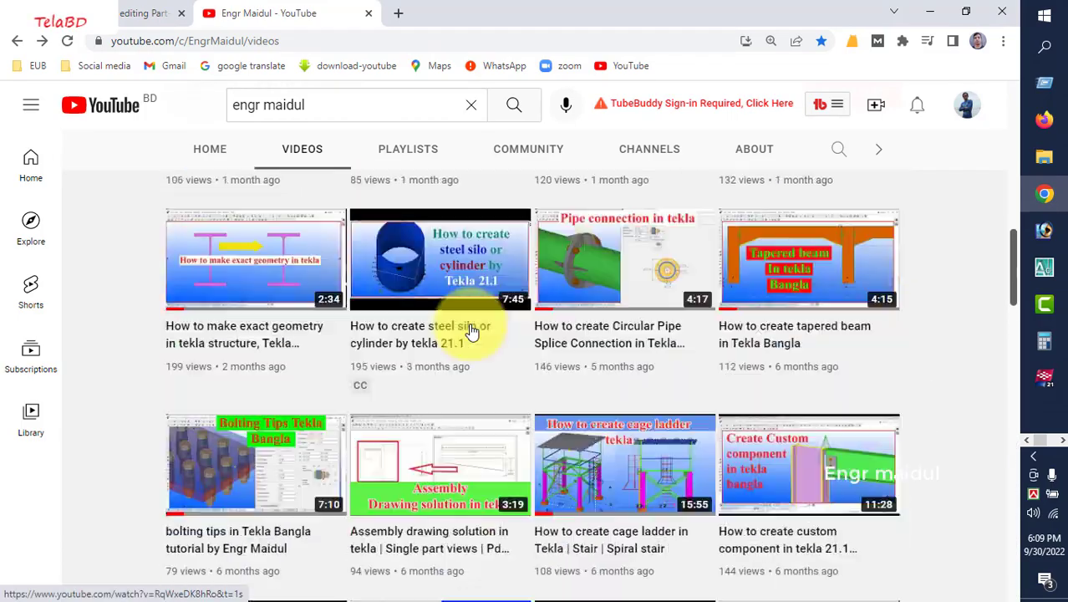
scroll(470, 329, "up", 2)
scroll(435, 331, "down", 3)
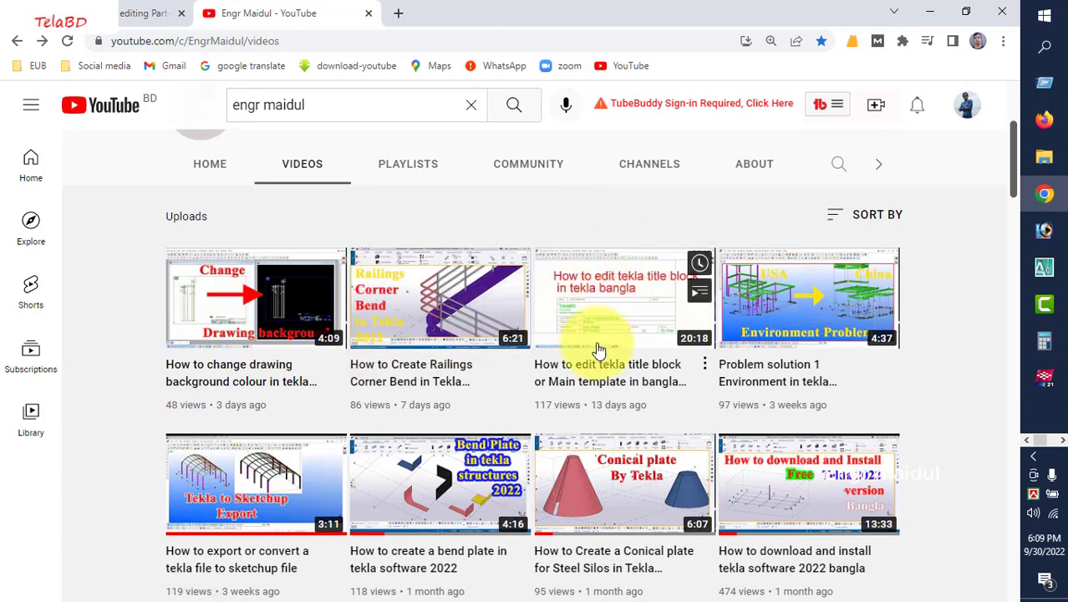
mouse_move(602, 301)
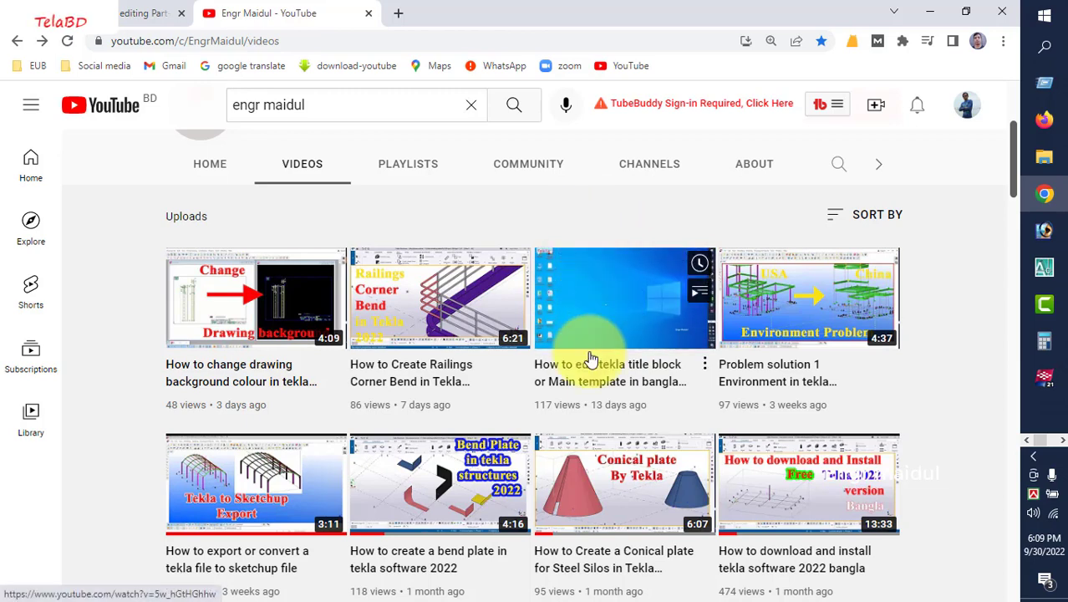
scroll(590, 358, "up", 3)
Step: Switch back to Tekla Structures and open the Template Editor
left_click(1044, 377)
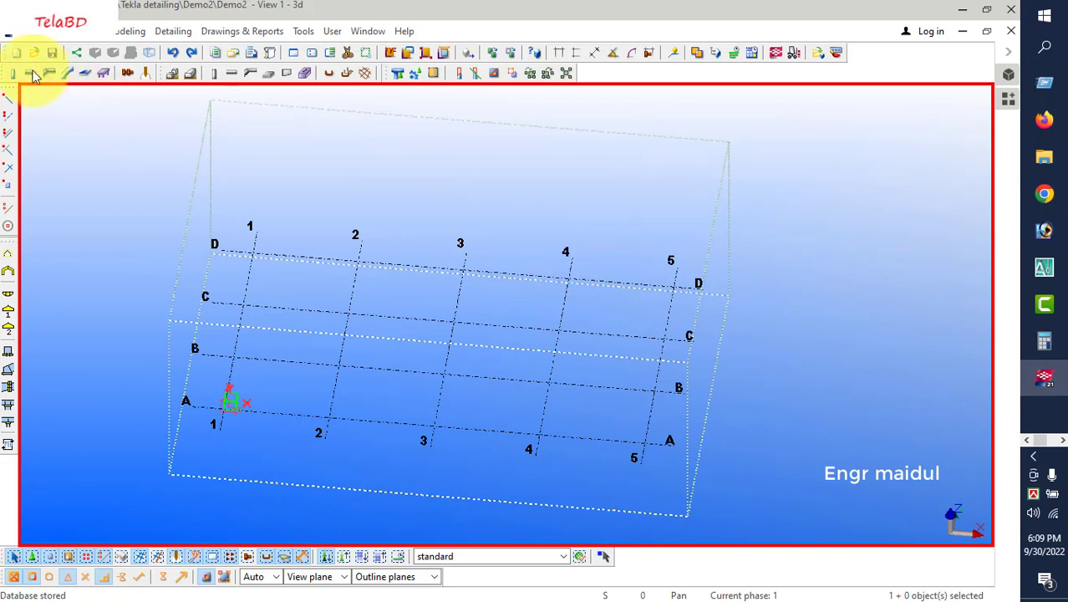
left_click(240, 33)
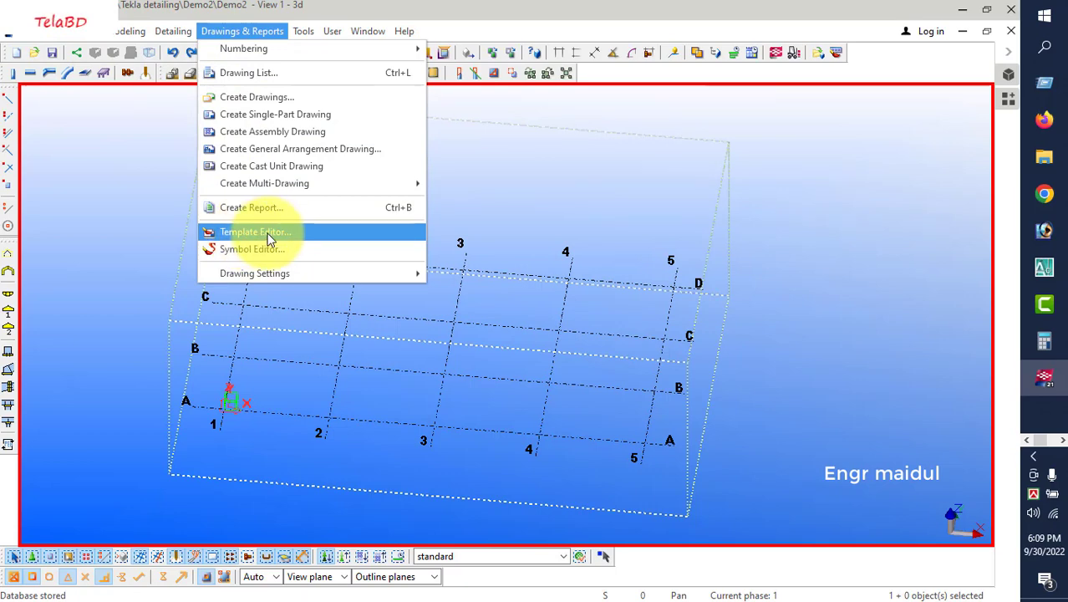
left_click(267, 234)
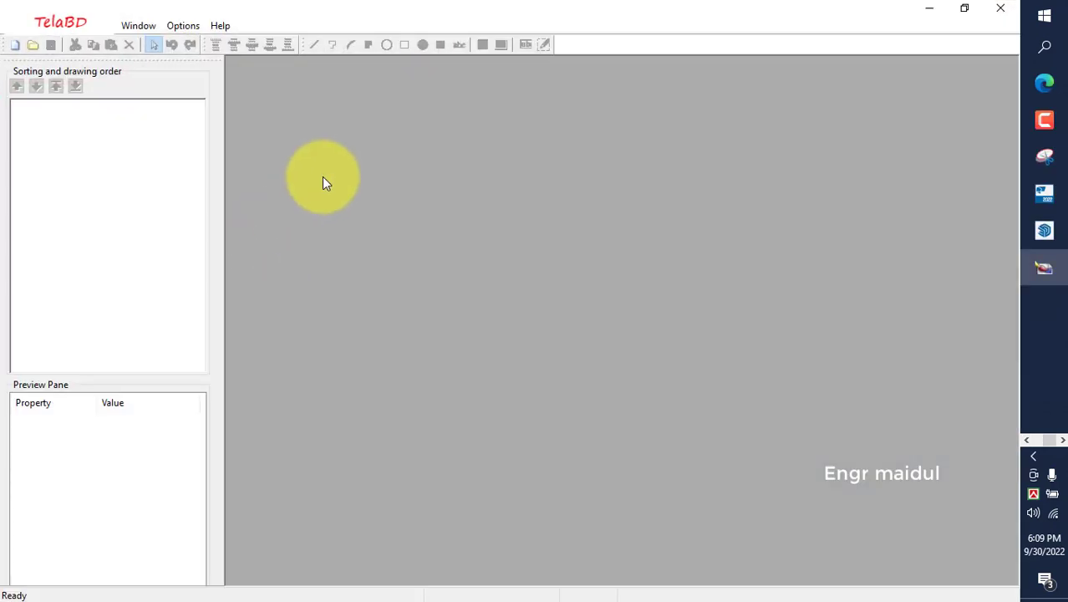
left_click(13, 25)
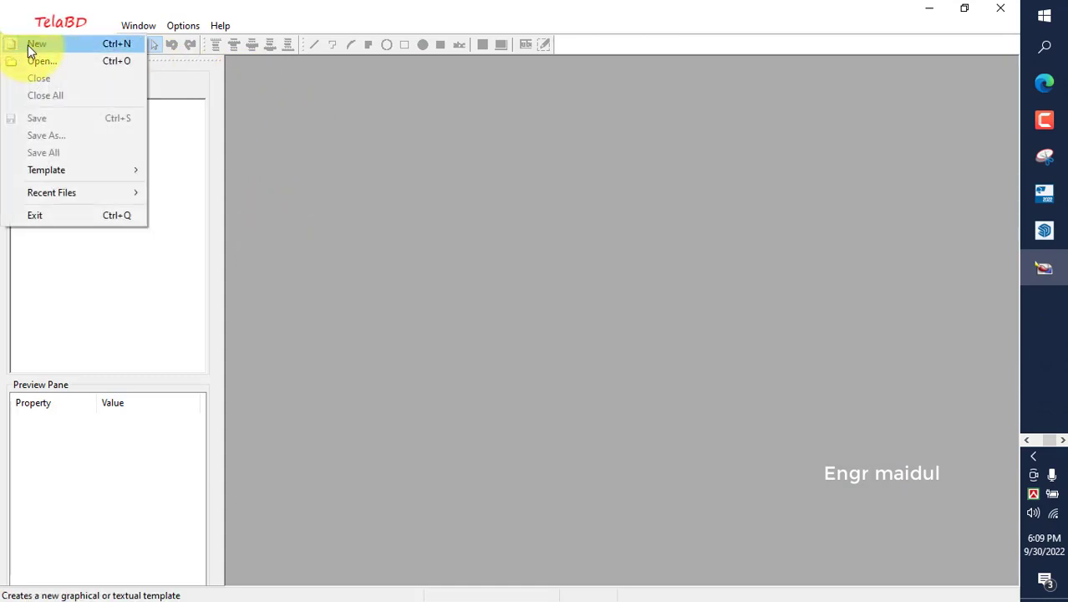
left_click(25, 41)
left_click(196, 45)
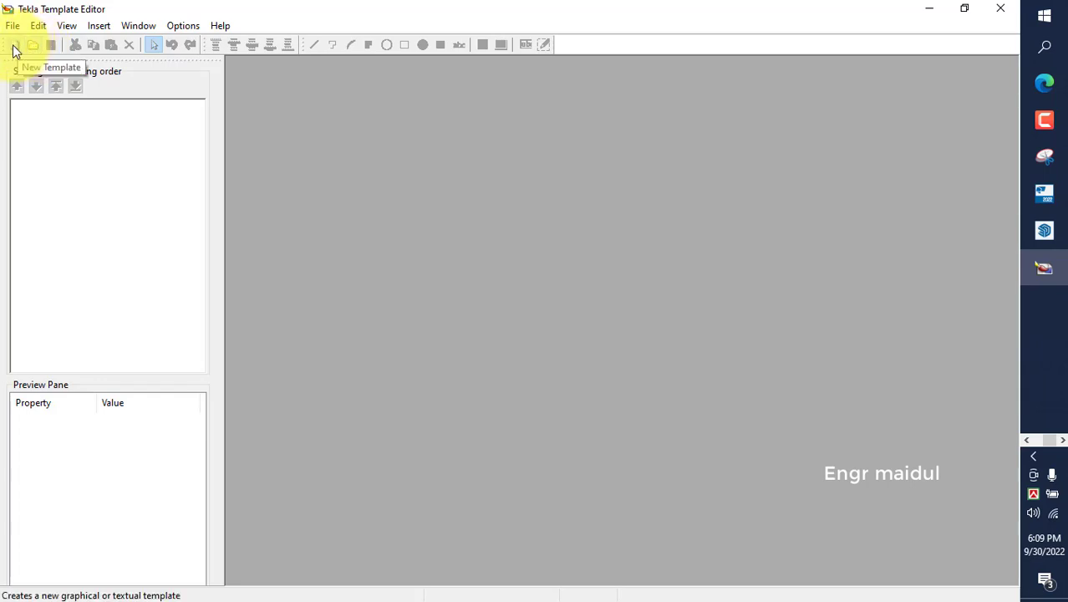
Step: Create a new graphical template and set its grid density to 3 mm horizontally and 3 mm vertically
left_click(13, 48)
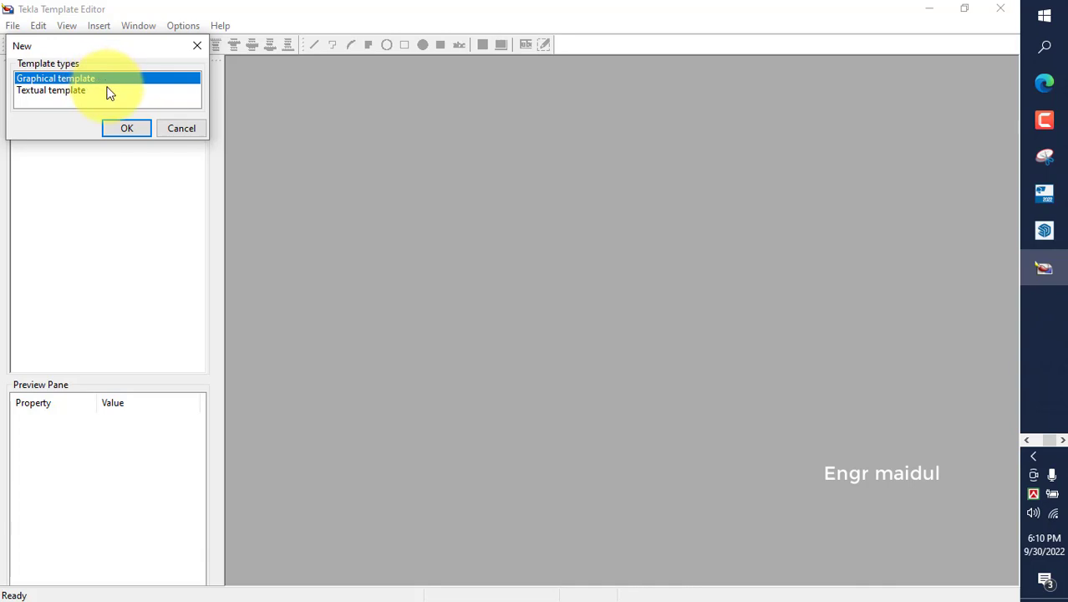
left_click(123, 131)
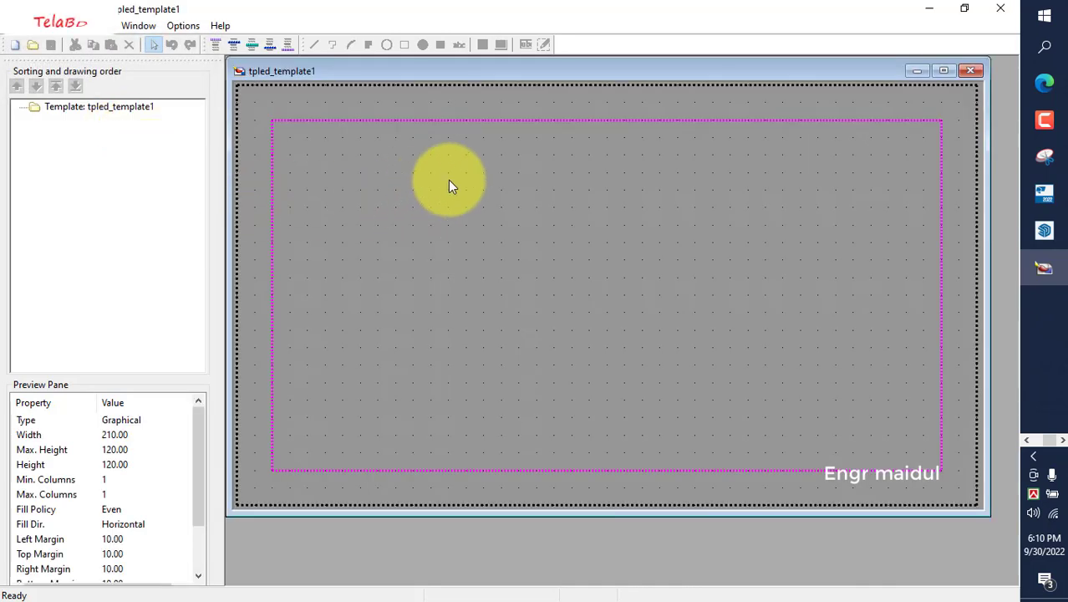
left_click(183, 27)
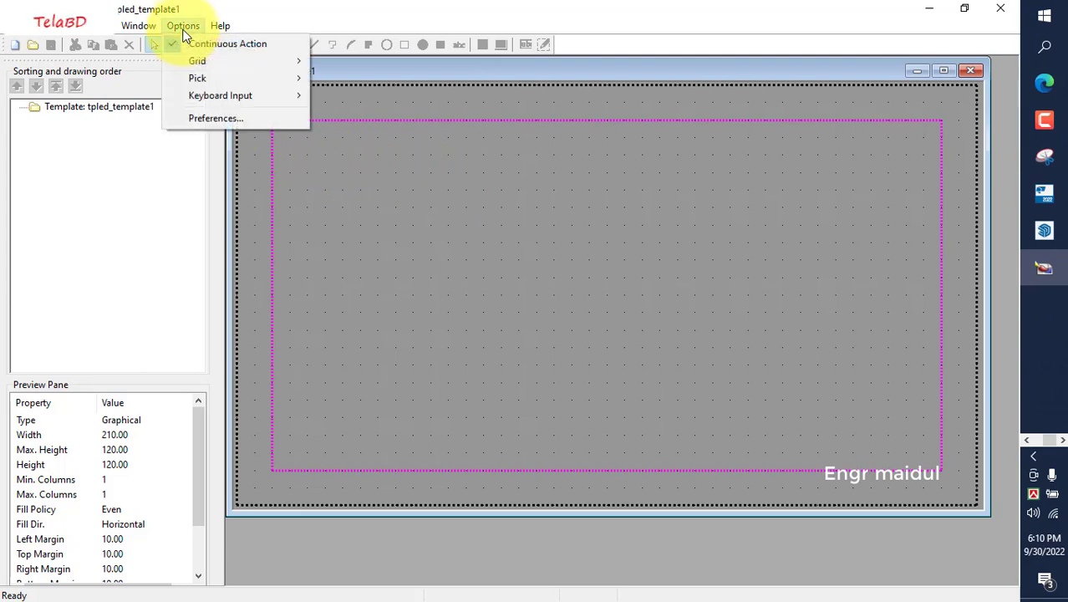
mouse_move(227, 65)
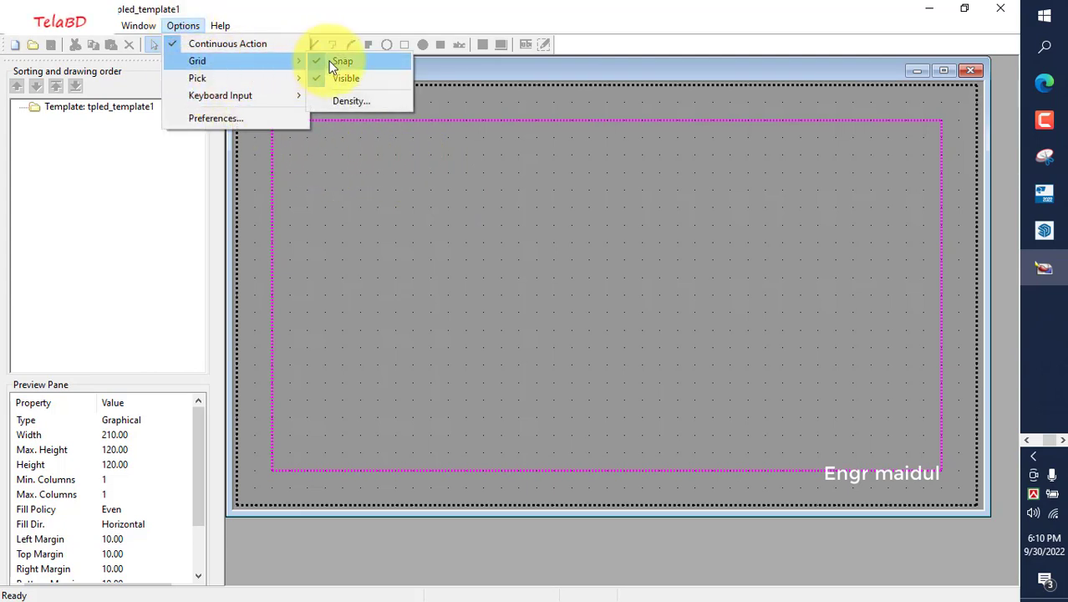
left_click(358, 101)
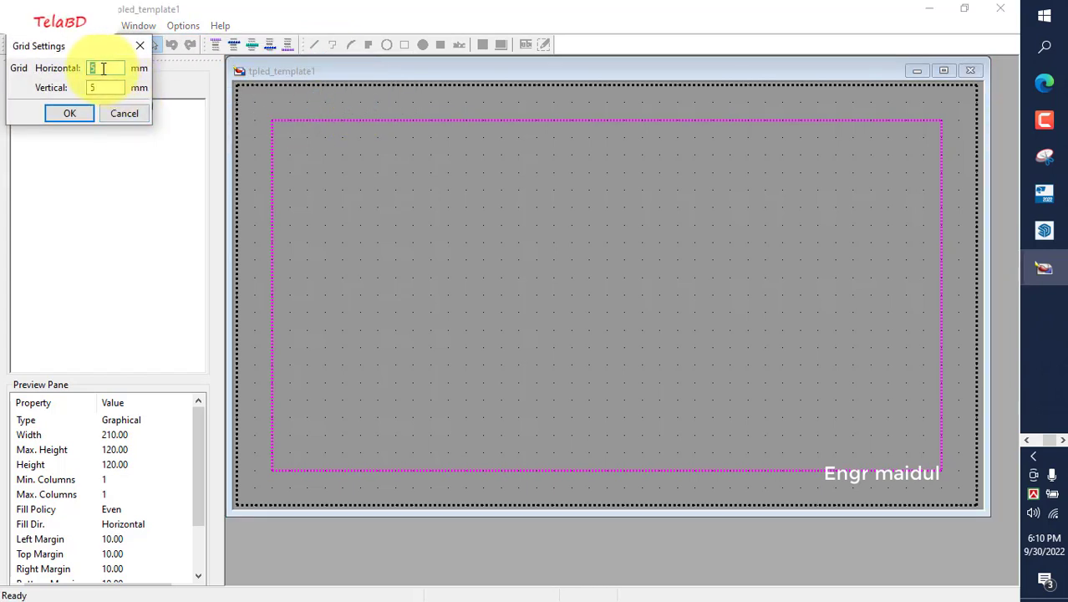
type("3")
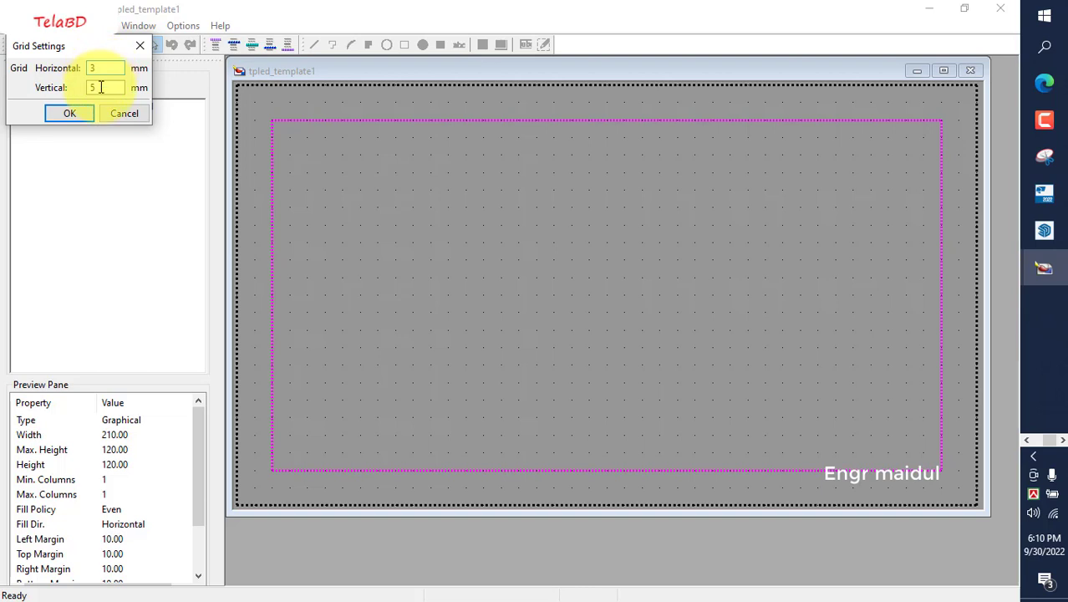
left_click(92, 89)
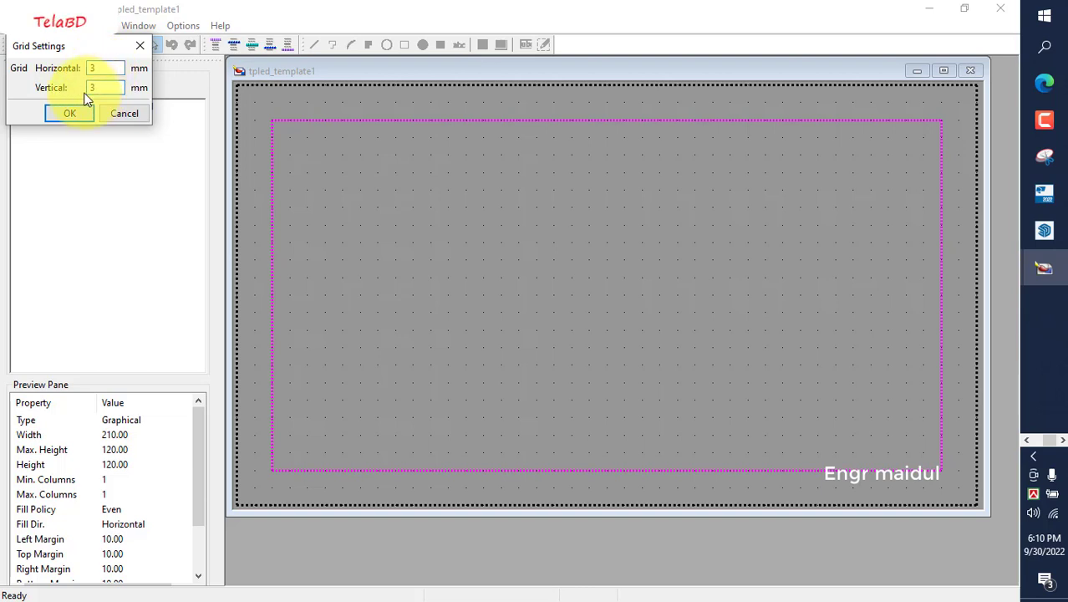
type("3")
left_click(68, 114)
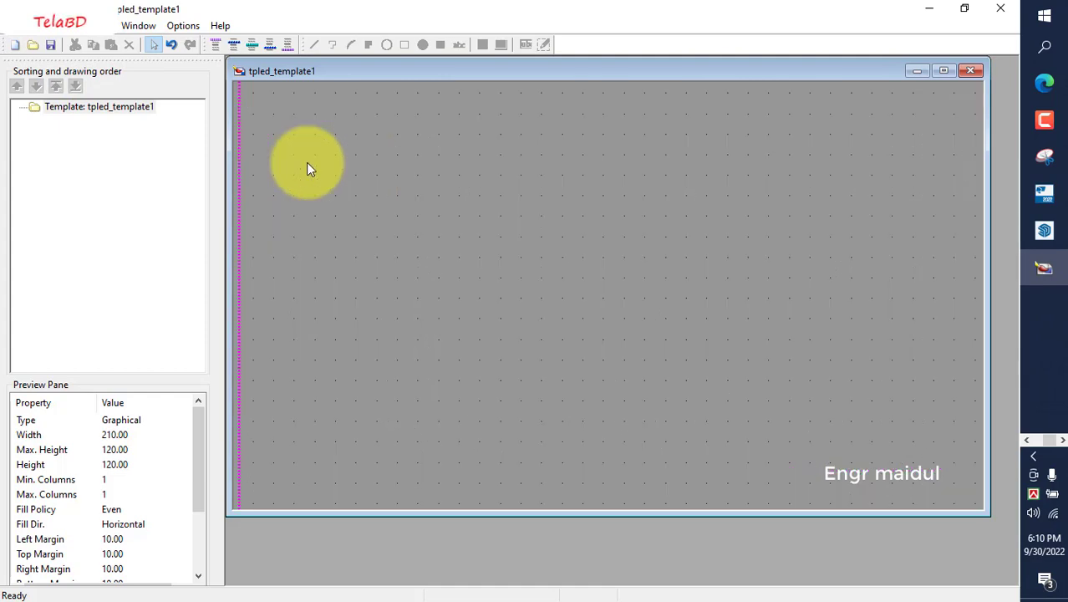
Step: Maximize the template and insert a page footer with a height of 6 mm
left_click(942, 72)
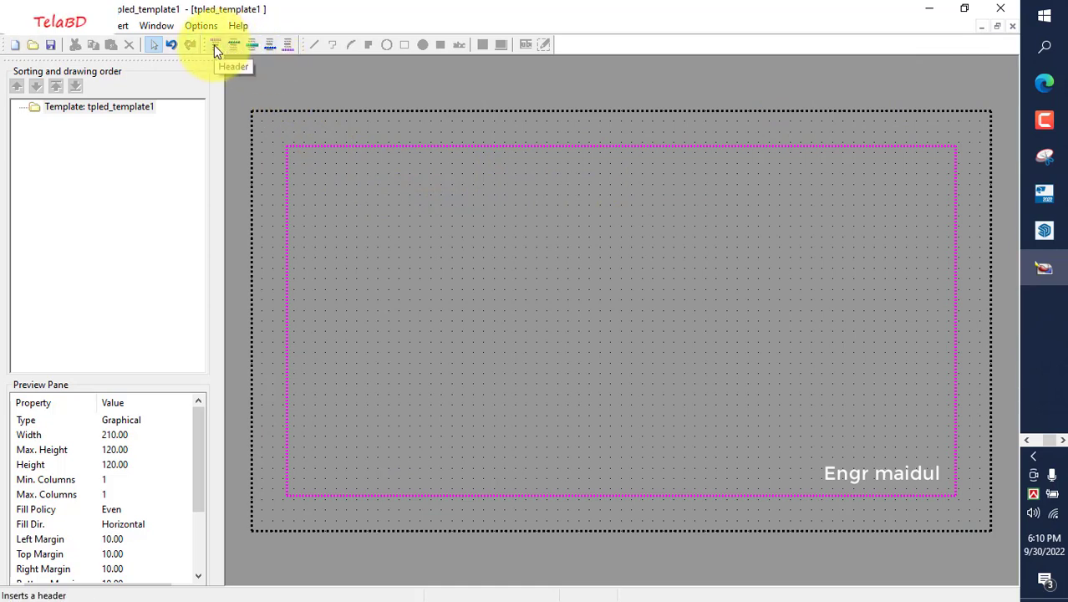
left_click(268, 45)
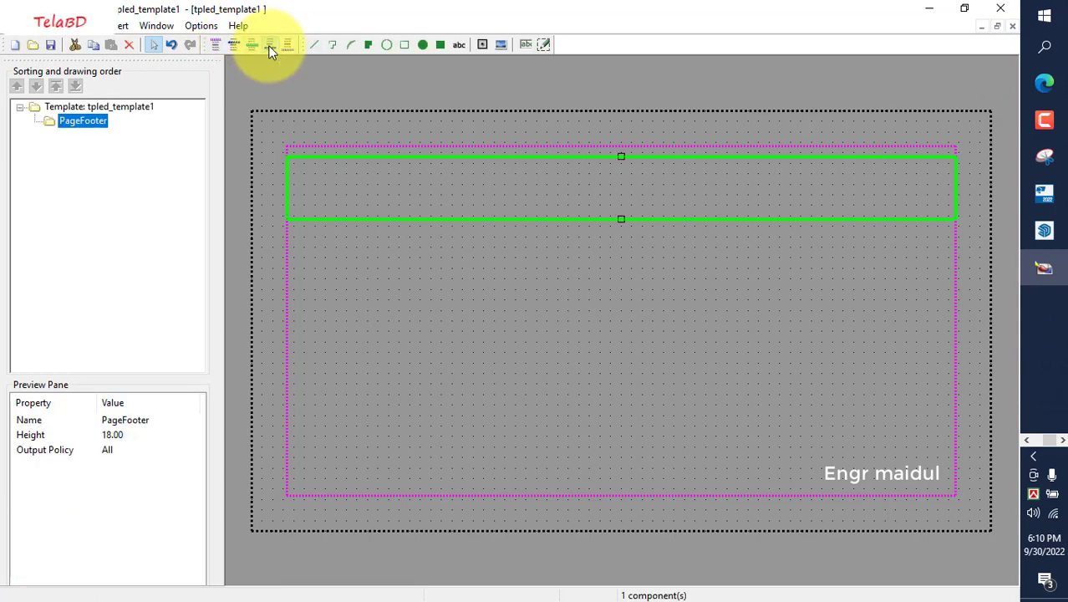
double_click(410, 226)
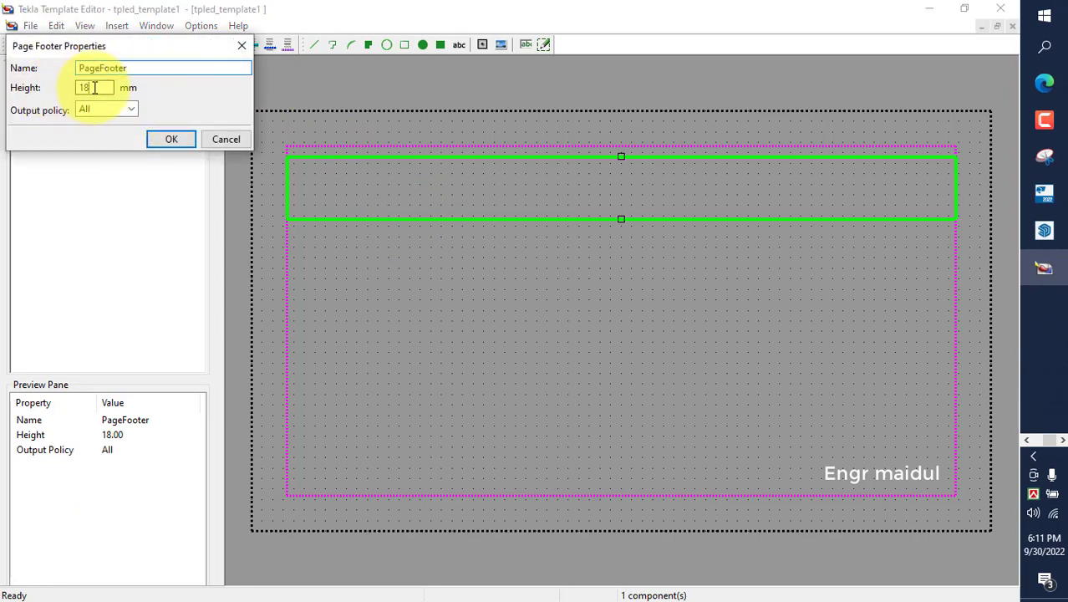
left_click_drag(92, 87, 75, 90)
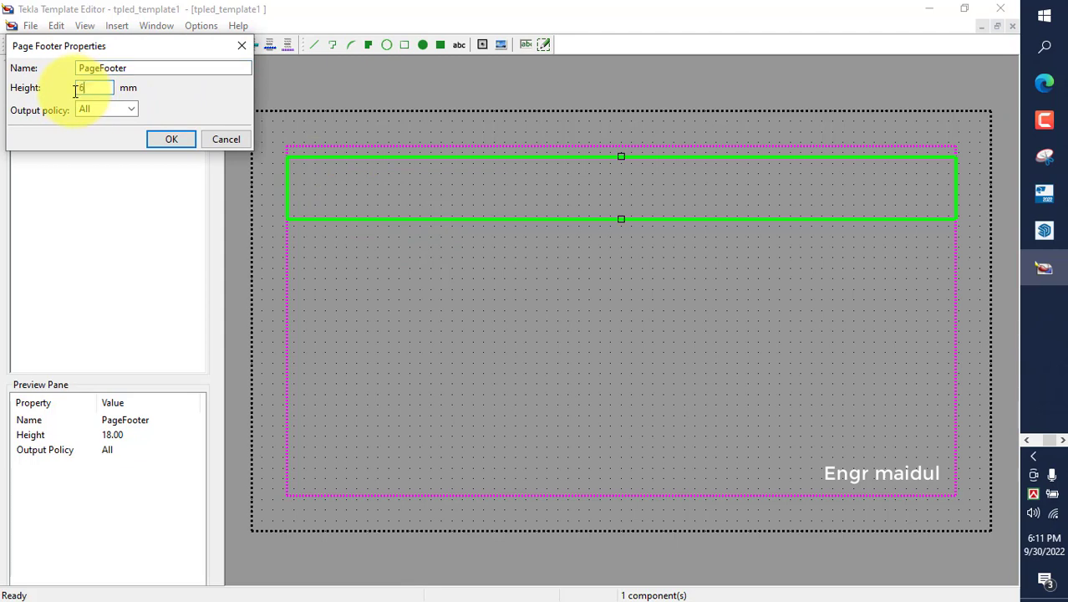
type("6")
left_click(166, 137)
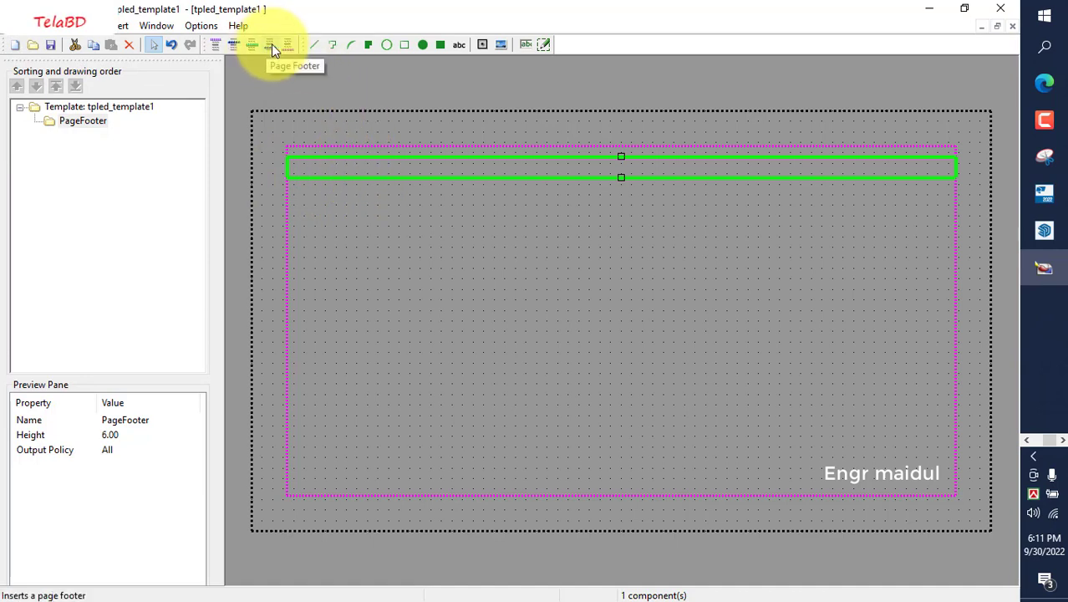
Step: Insert a row with the content type REVISION into the template
left_click(246, 43)
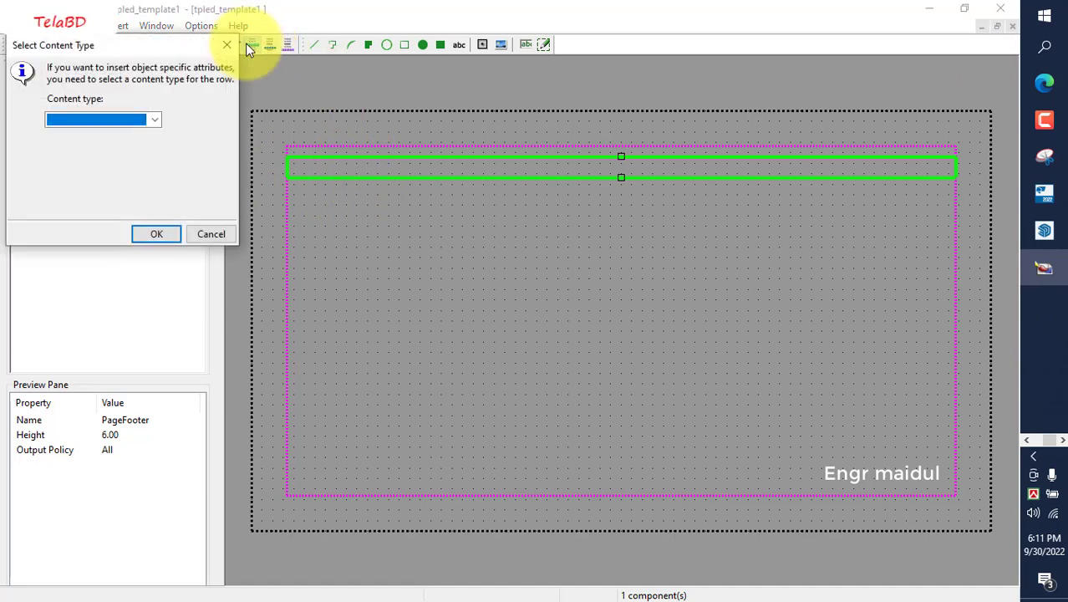
left_click(151, 122)
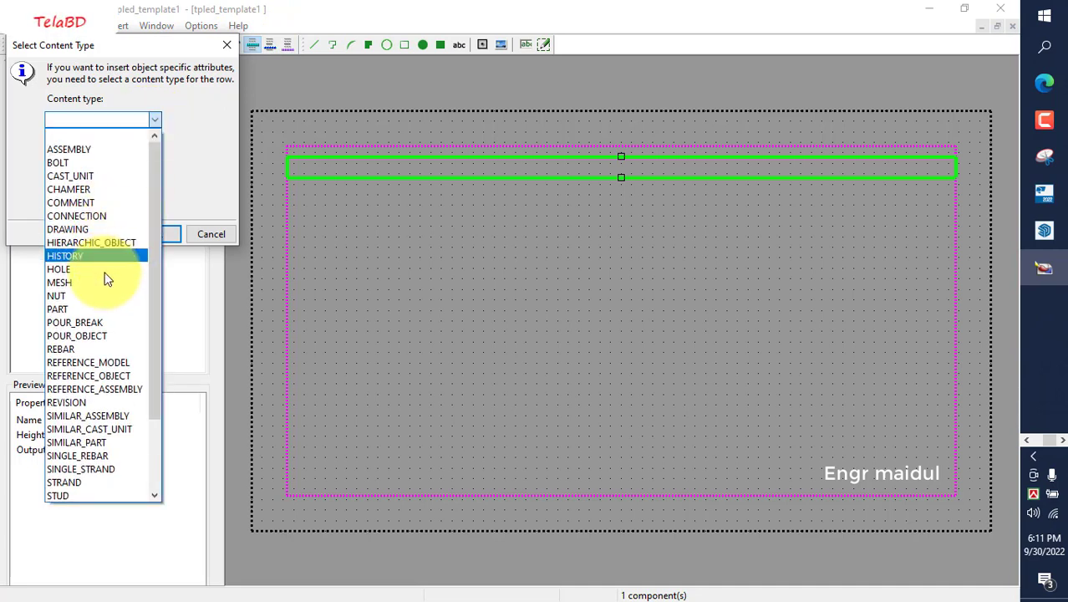
left_click(67, 402)
left_click(154, 235)
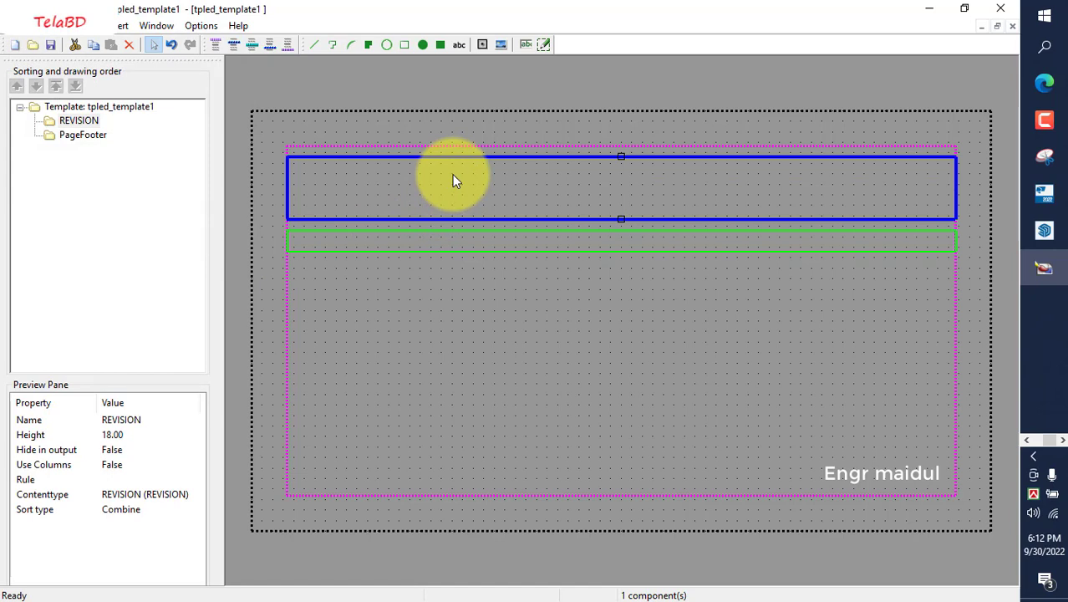
Step: Set the height of the REVISION row to 6 mm
double_click(430, 217)
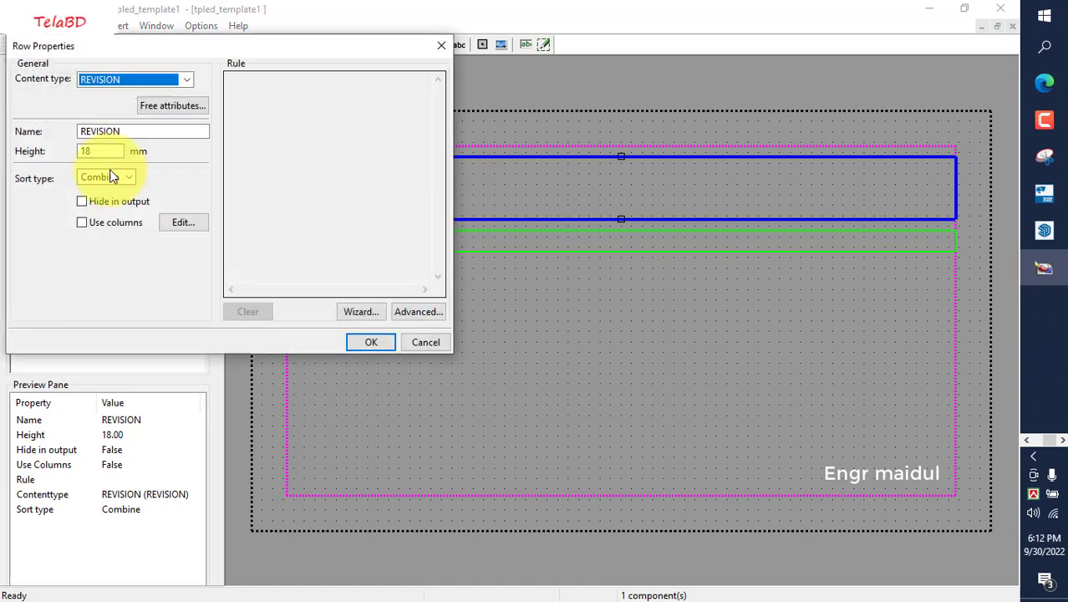
left_click_drag(105, 152, 64, 157)
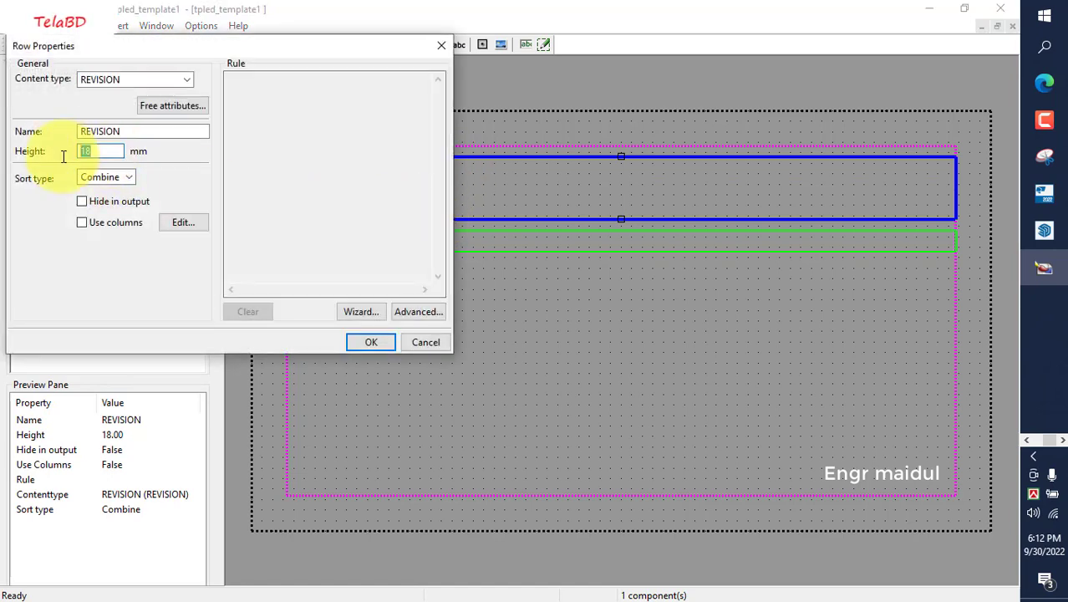
type("6")
left_click(364, 340)
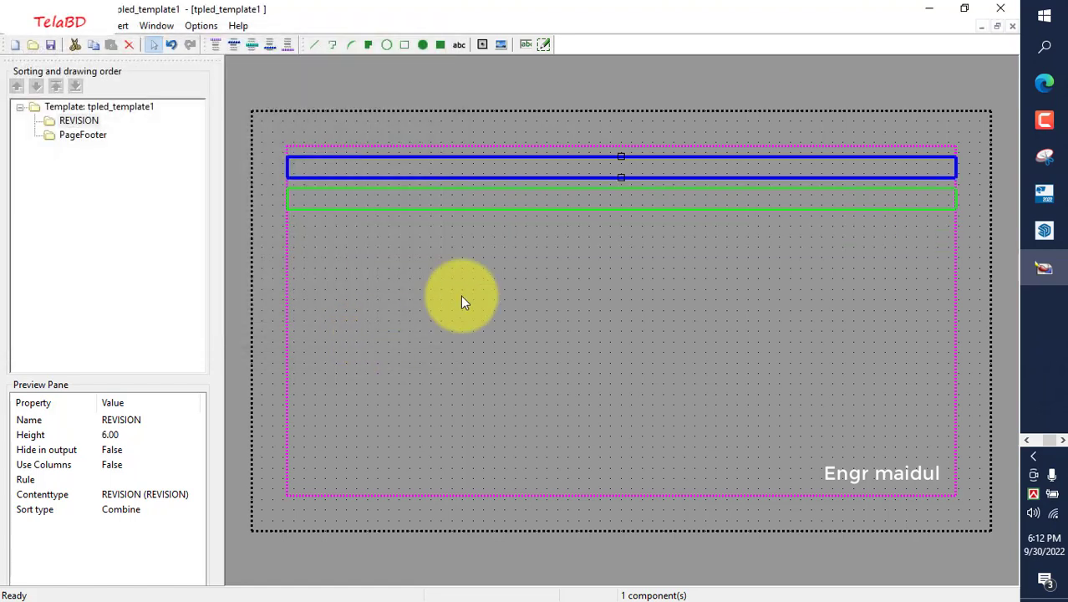
scroll(293, 163, "up", 2)
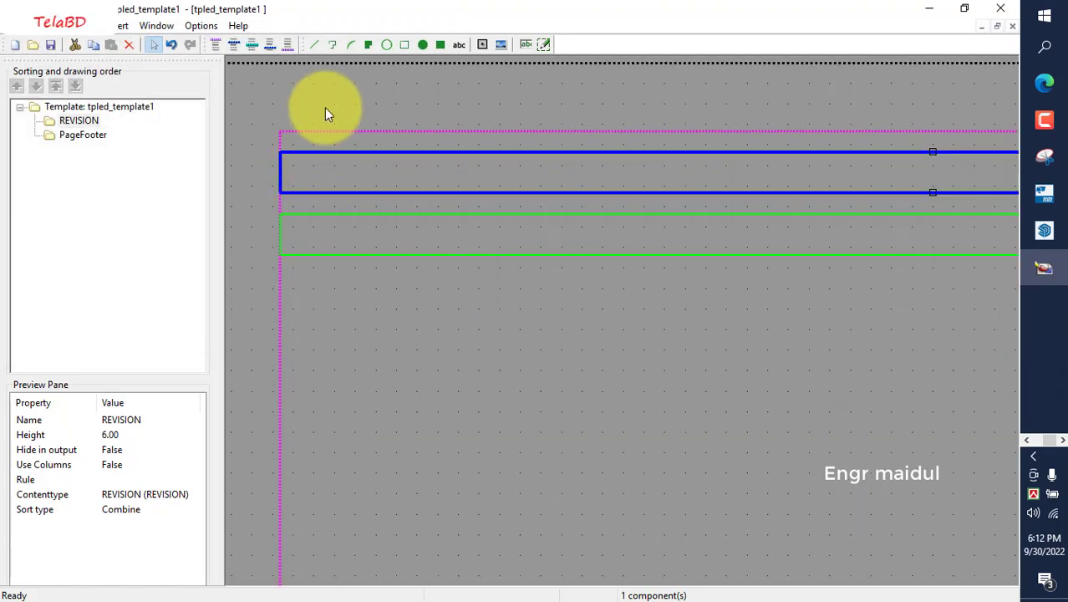
Step: Place the text "Rev." at the start of the page footer, at about X 2 mm, Y 1 mm
left_click(460, 44)
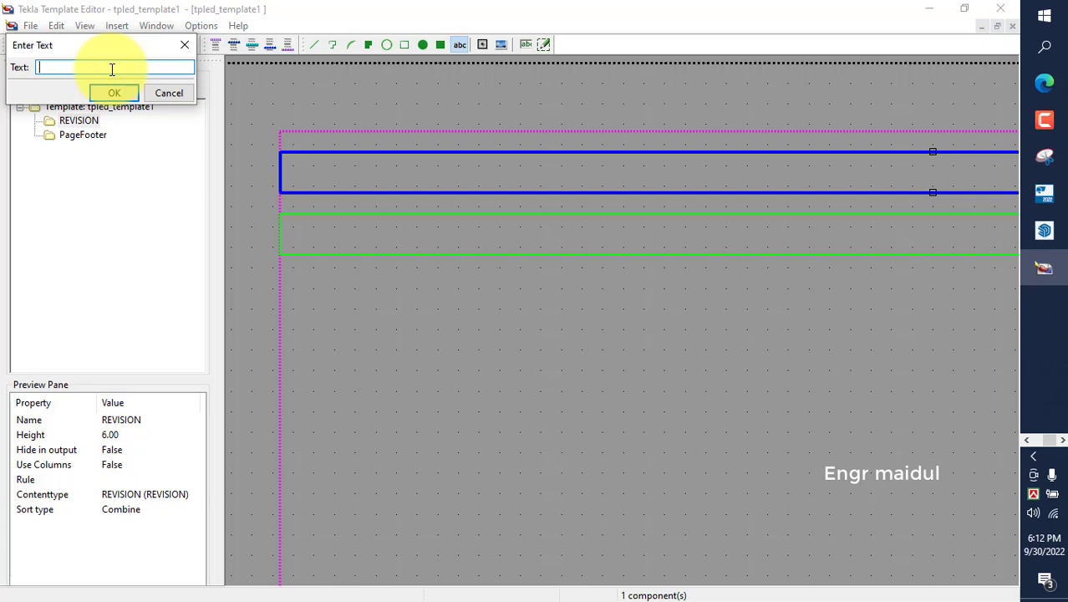
type("Rev.")
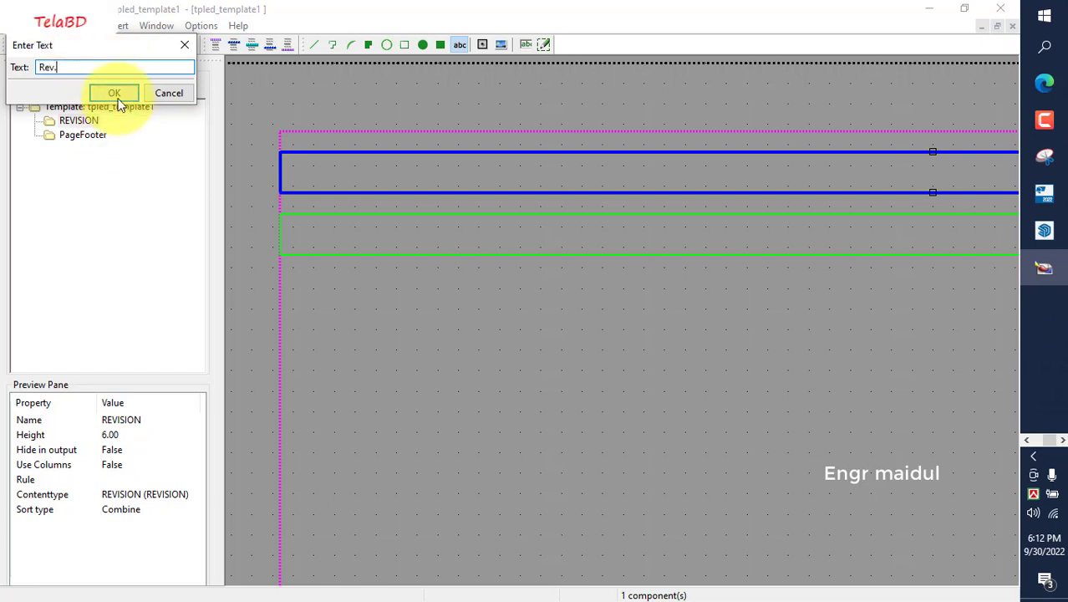
left_click(115, 93)
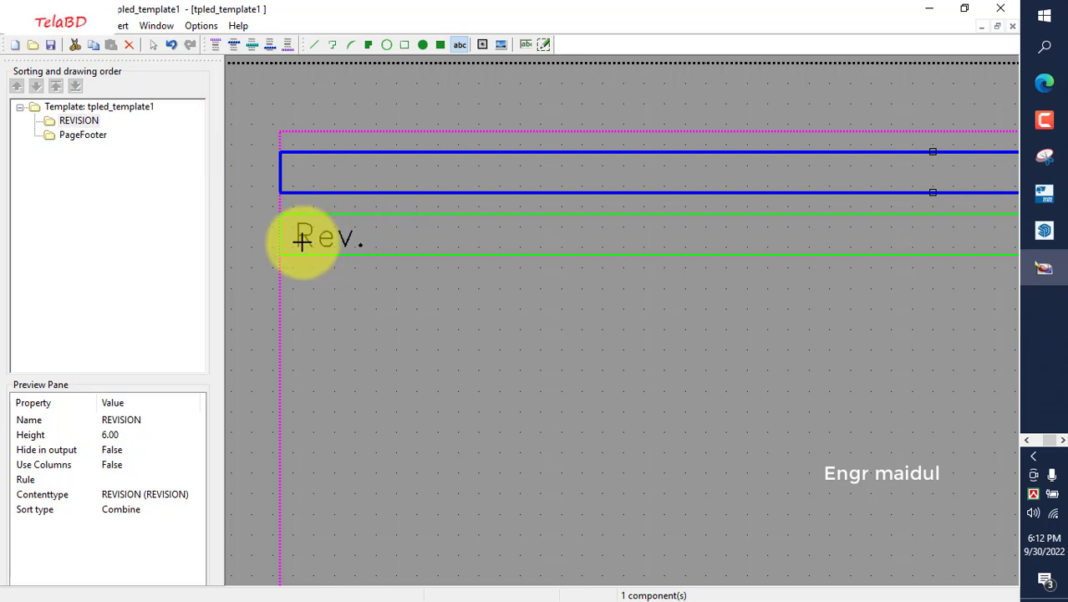
left_click(300, 241)
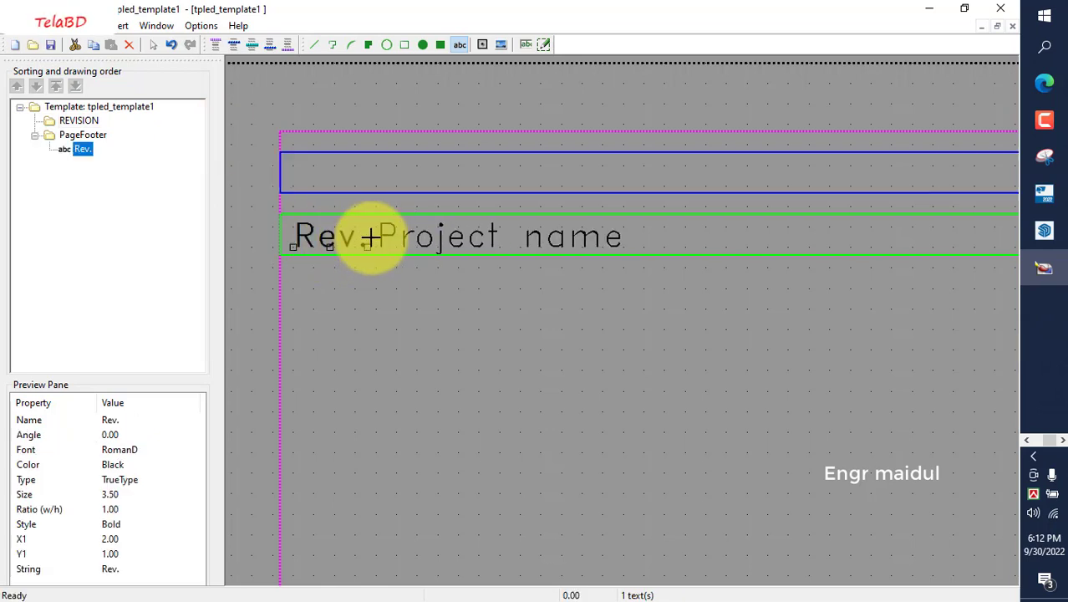
right_click(358, 178)
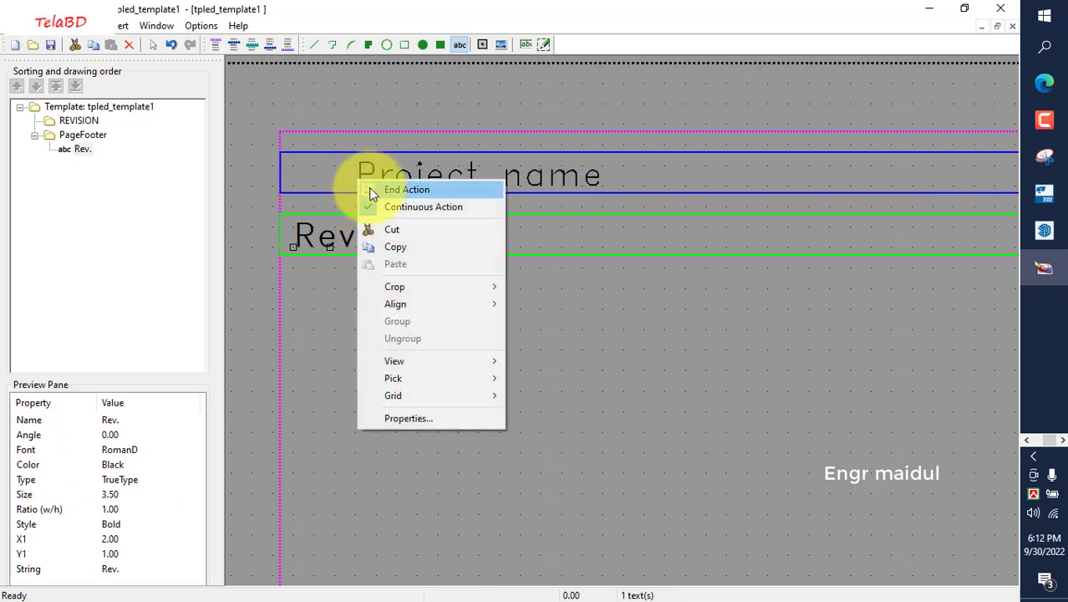
left_click(406, 189)
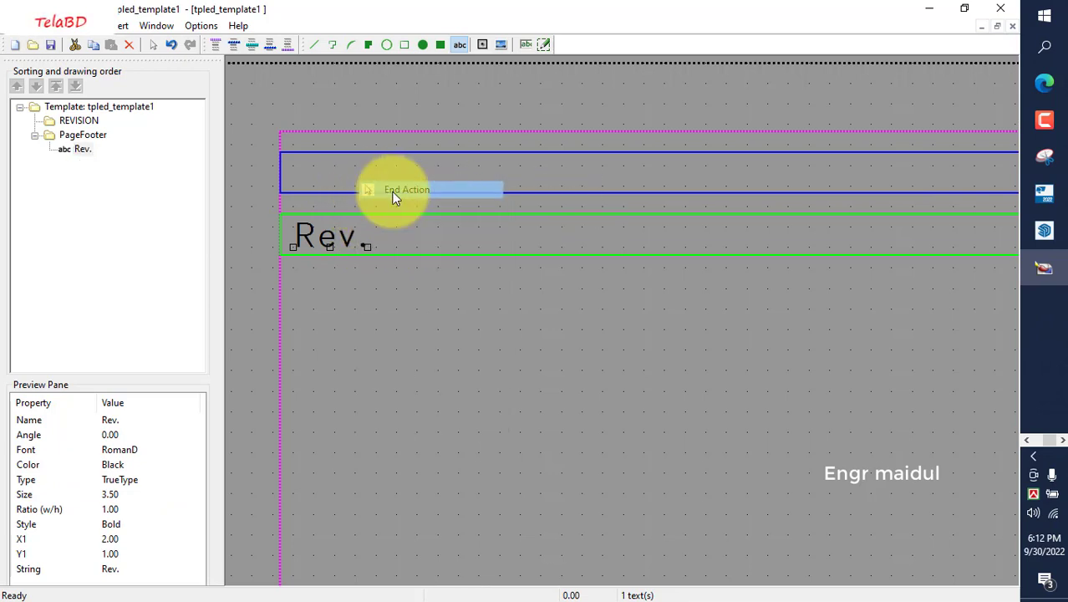
Step: Set the "Rev." text's font size to 3 mm and make its settings the default for new texts
double_click(319, 239)
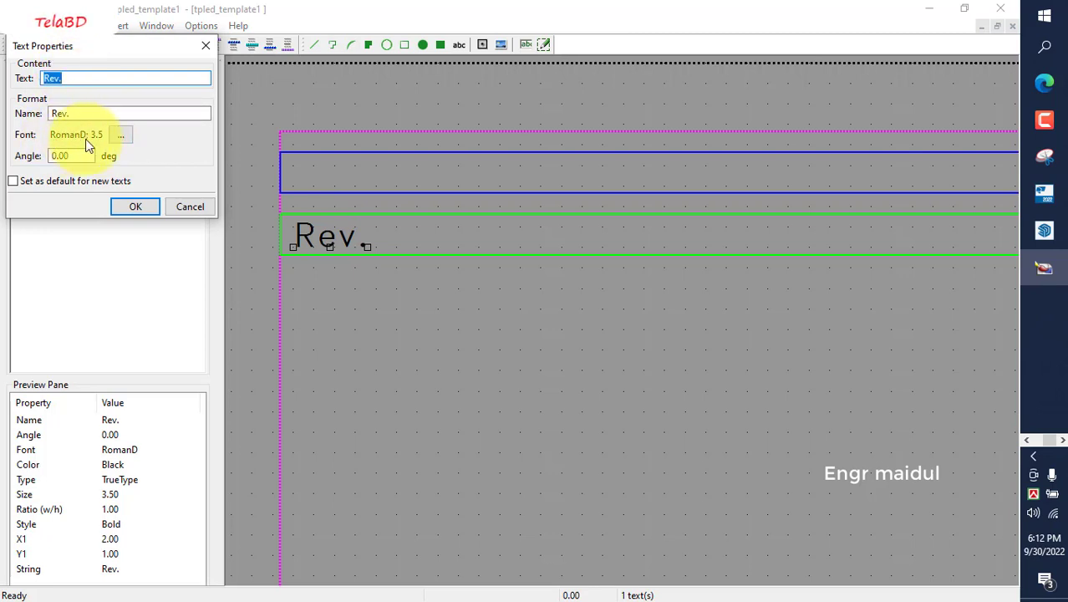
left_click(116, 136)
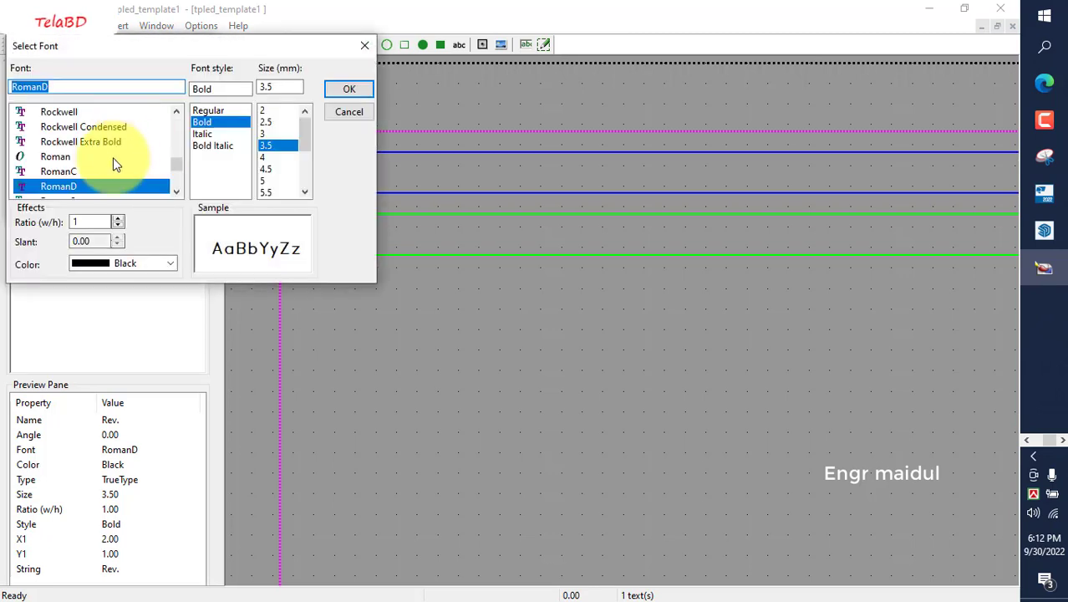
left_click(273, 135)
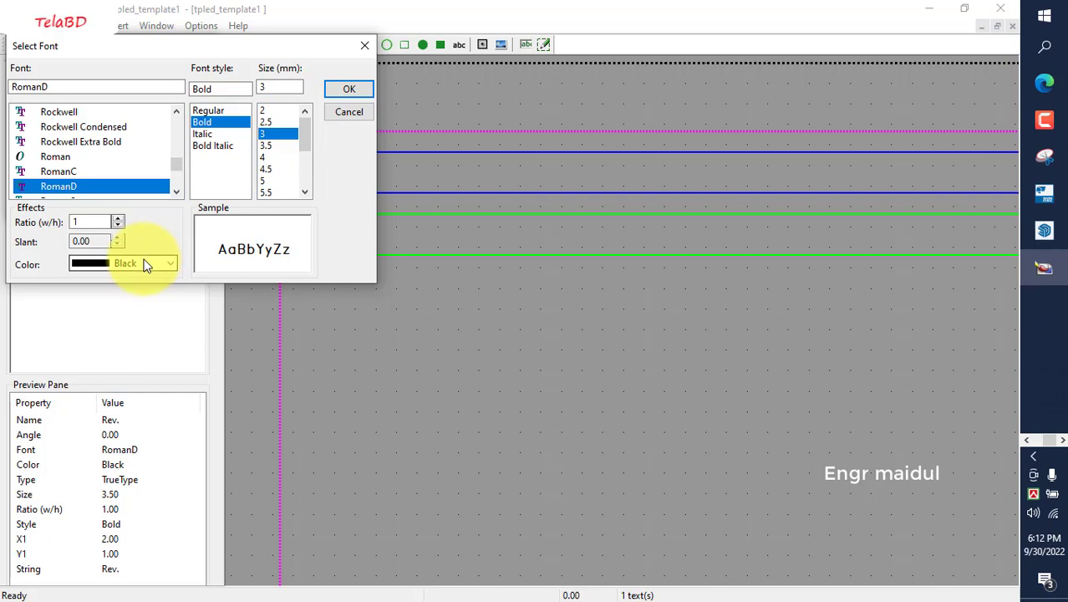
left_click(348, 90)
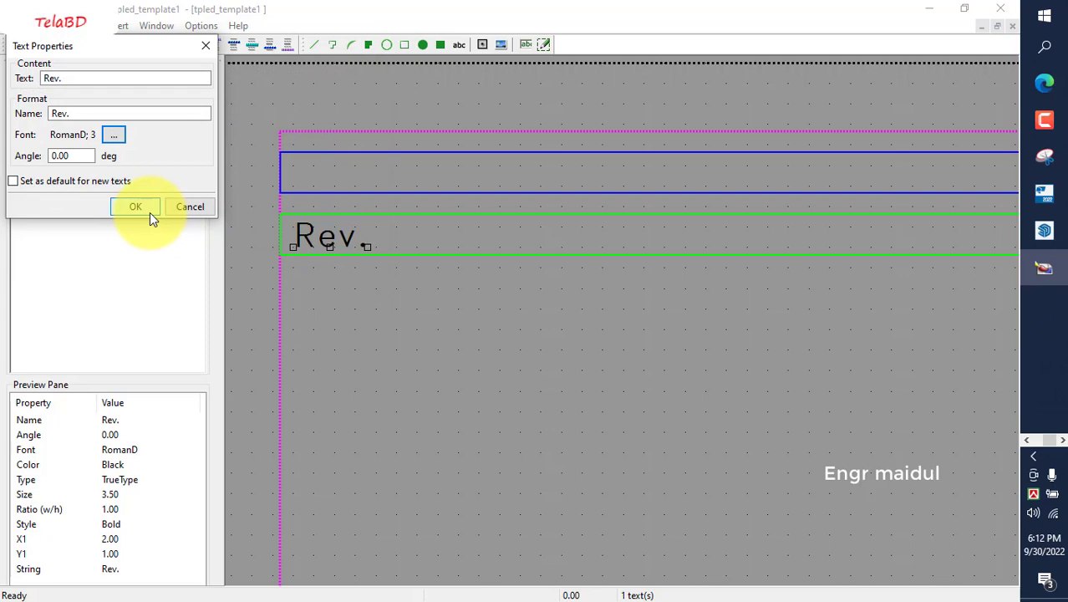
left_click(43, 181)
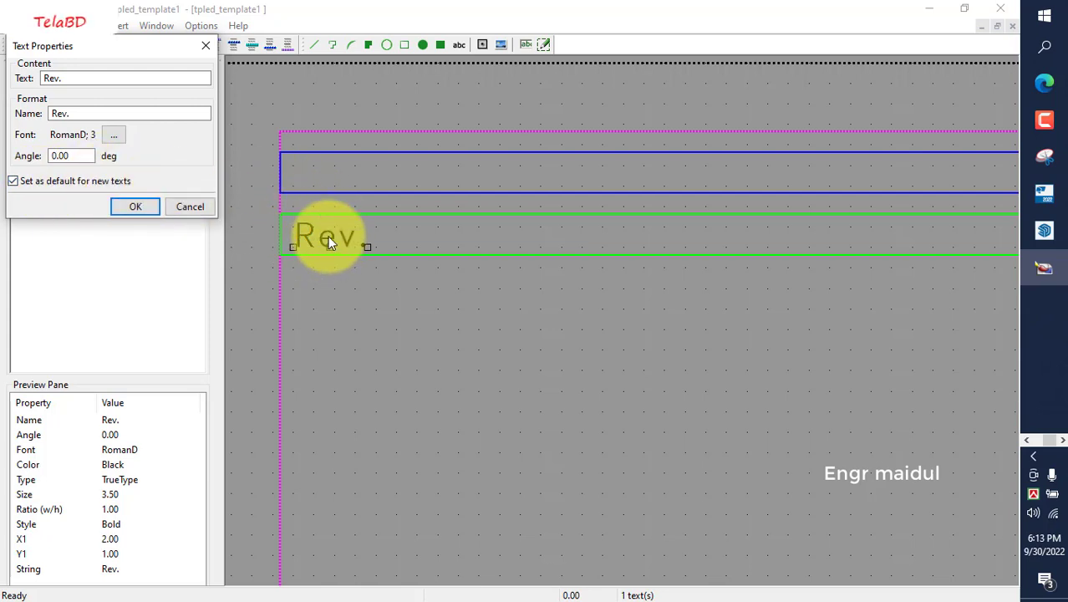
left_click(135, 207)
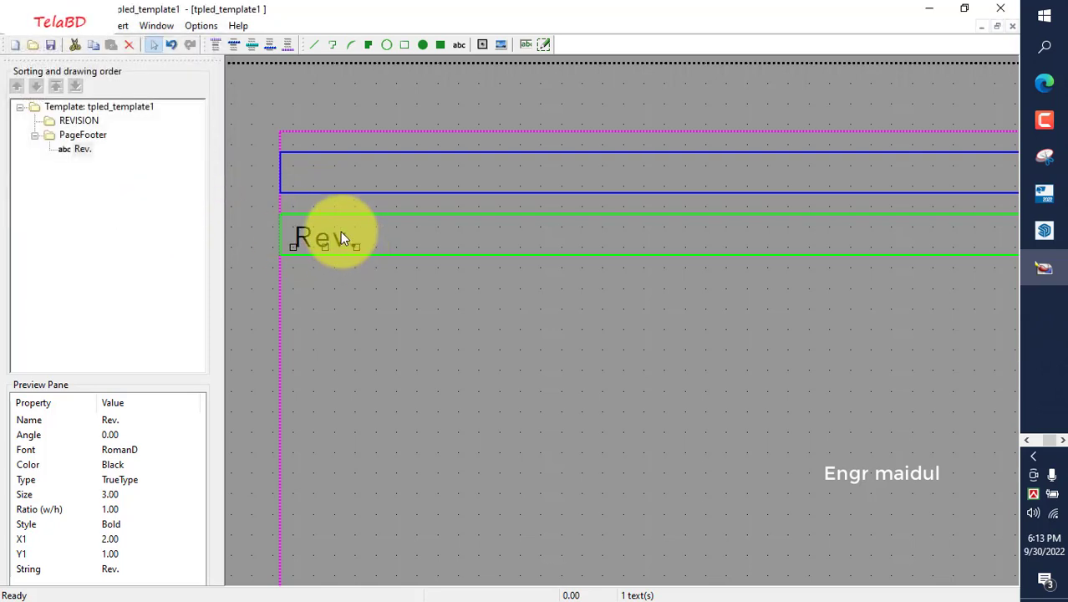
Step: Insert a value field with the MARK attribute at the start of the REVISION row, above the "Rev." text
left_click(524, 47)
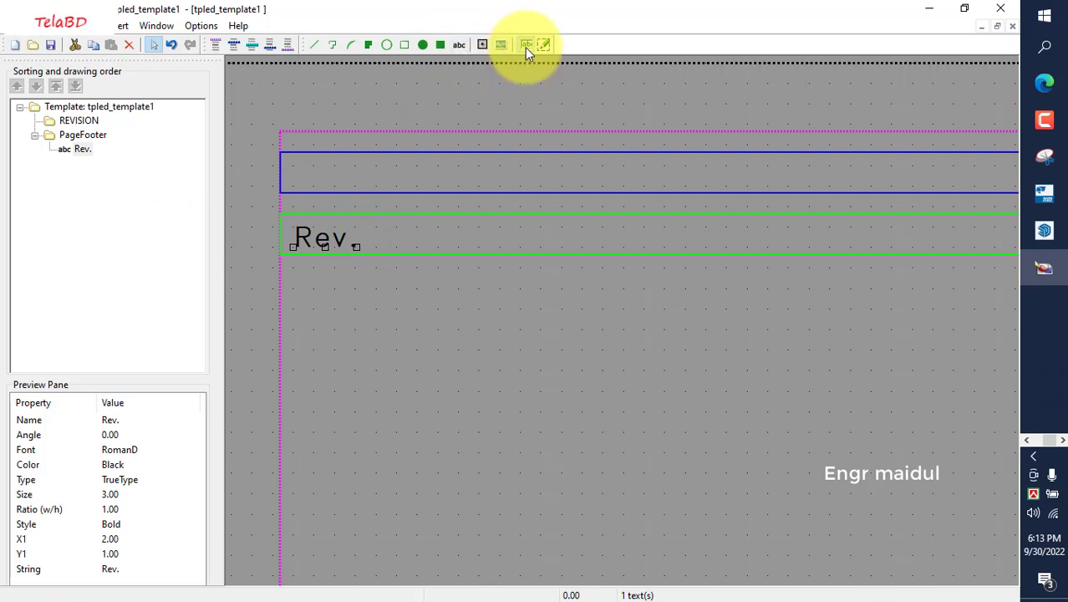
left_click(297, 180)
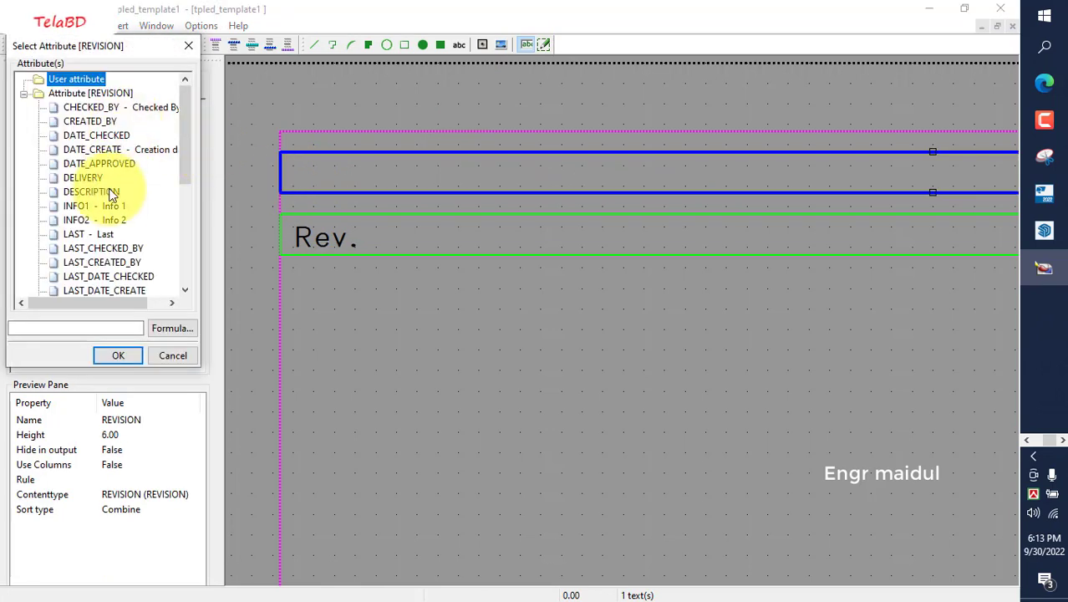
scroll(111, 194, "down", 1)
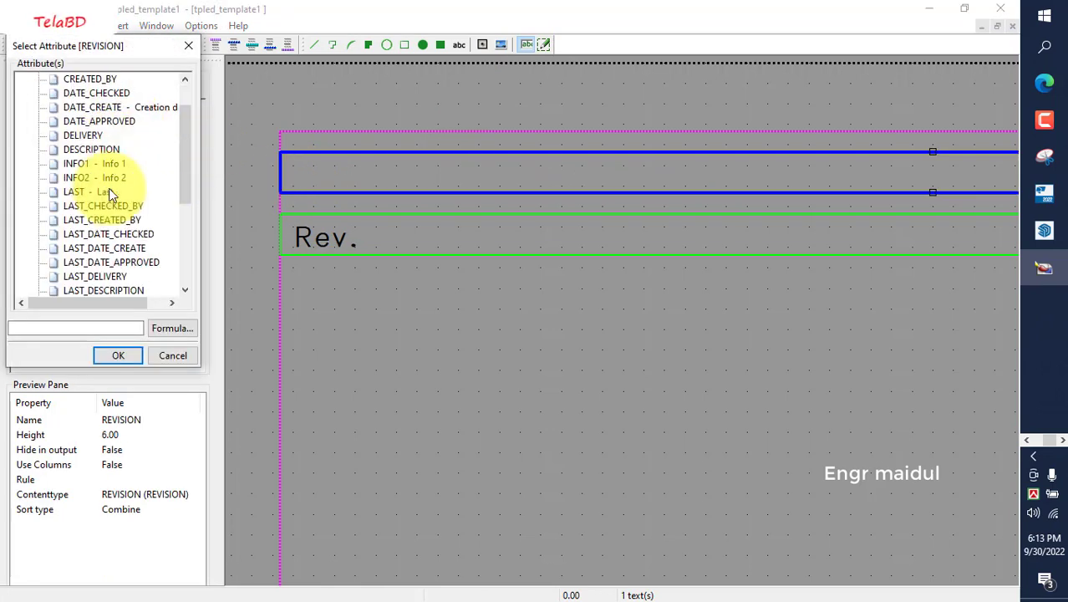
scroll(109, 188, "down", 2)
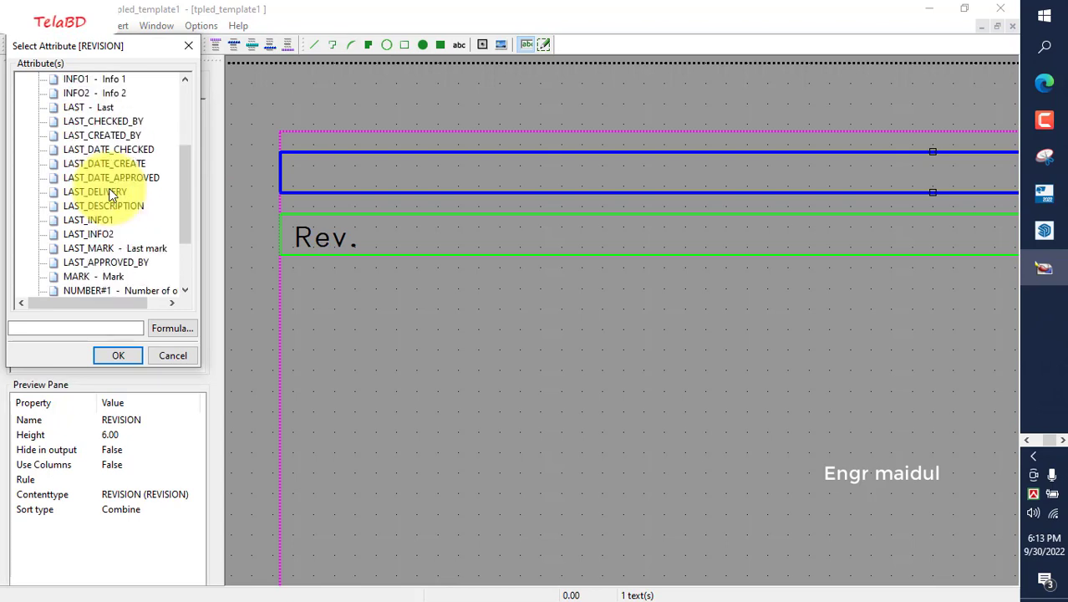
left_click(98, 276)
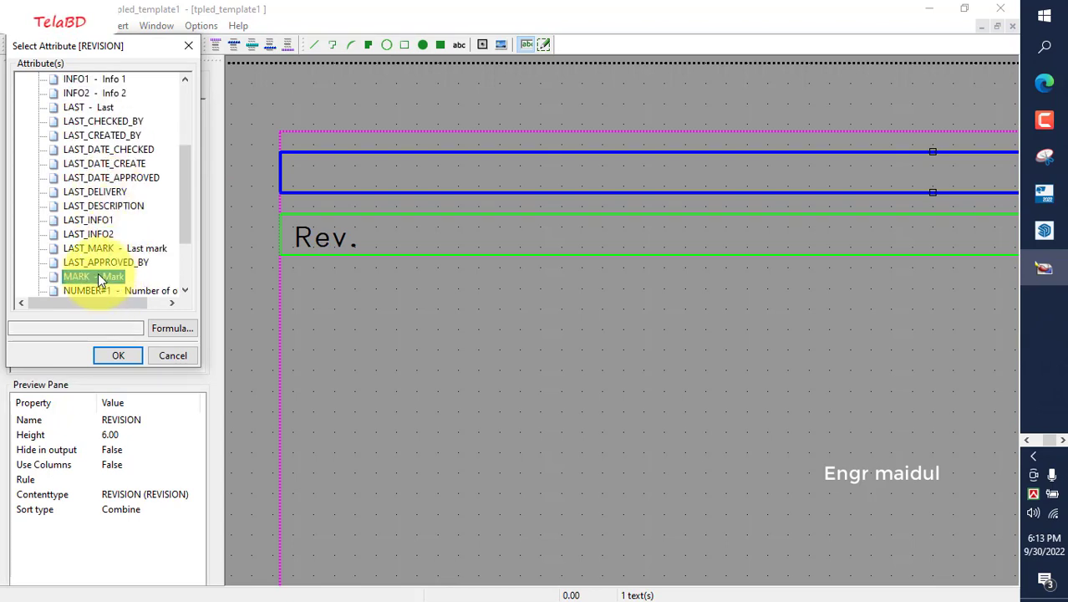
left_click(118, 356)
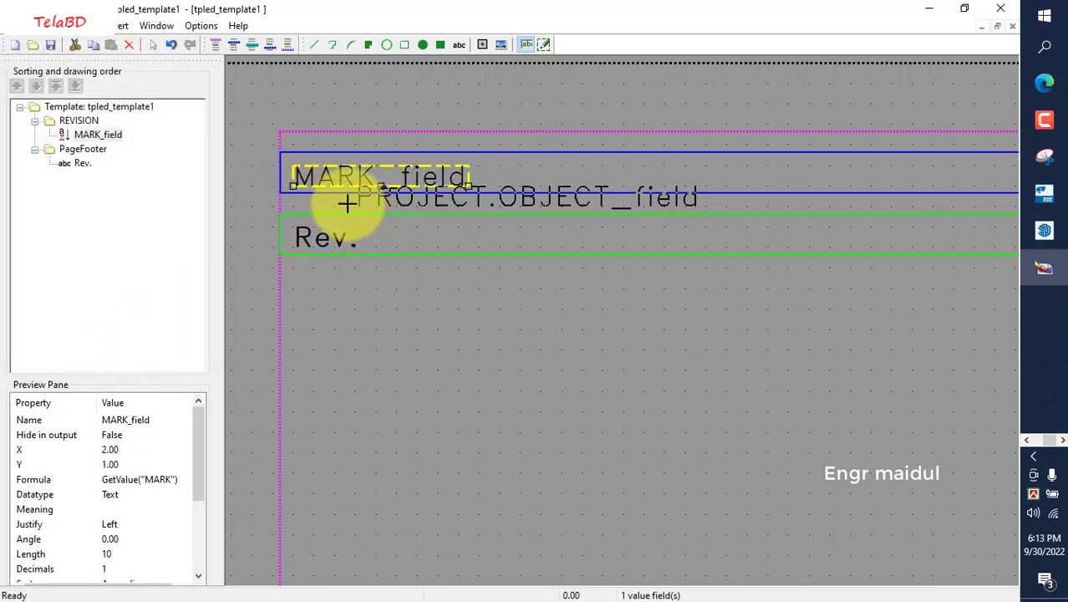
right_click(354, 144)
left_click(373, 153)
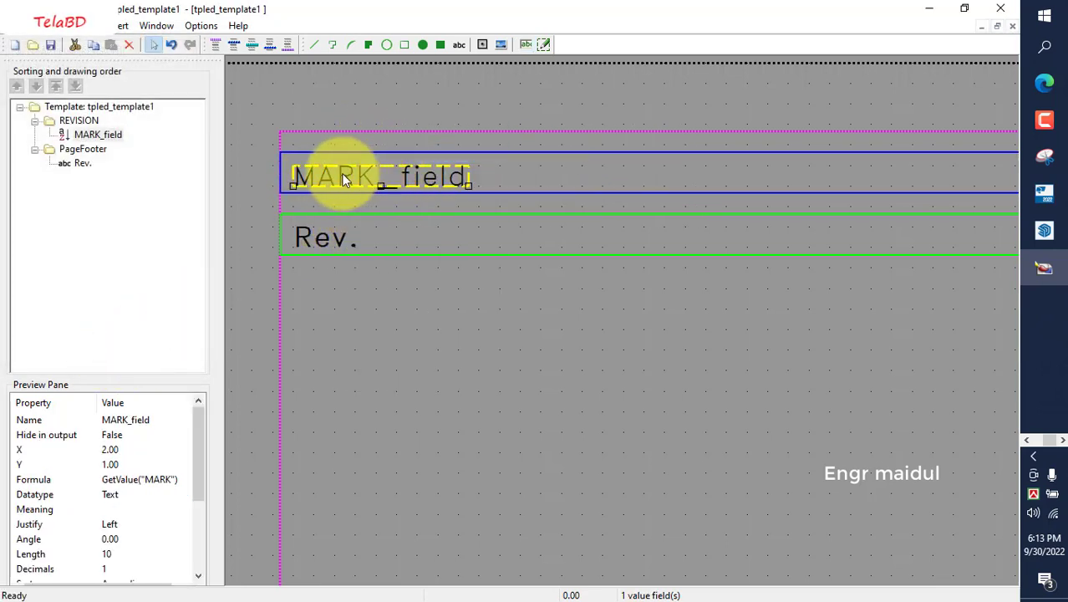
Step: Confirm RomanD at 3 mm as the MARK field's font and make its settings the default for new value fields
double_click(346, 176)
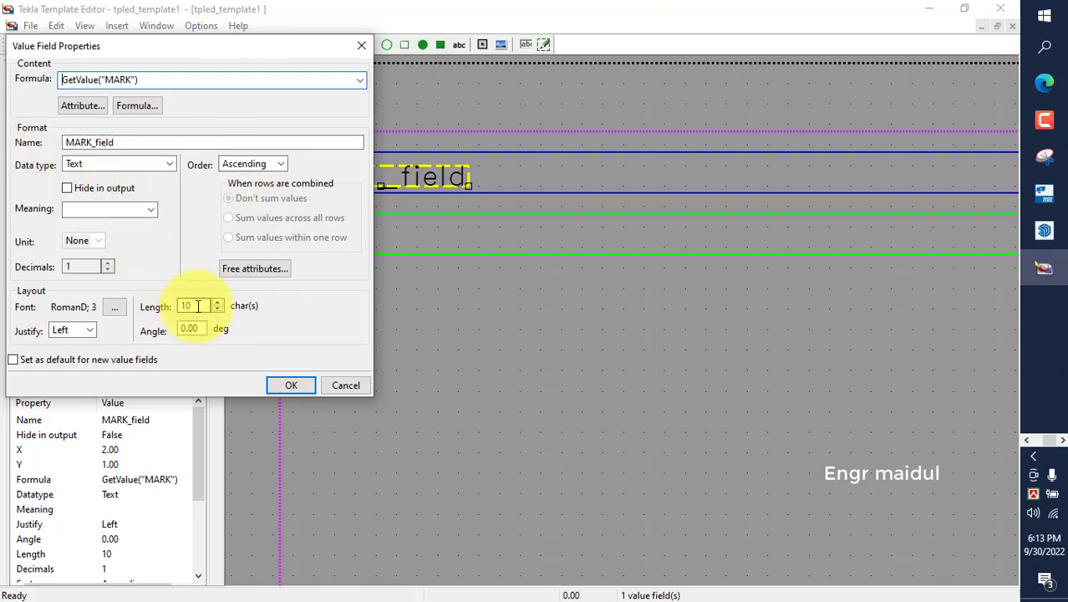
left_click(114, 307)
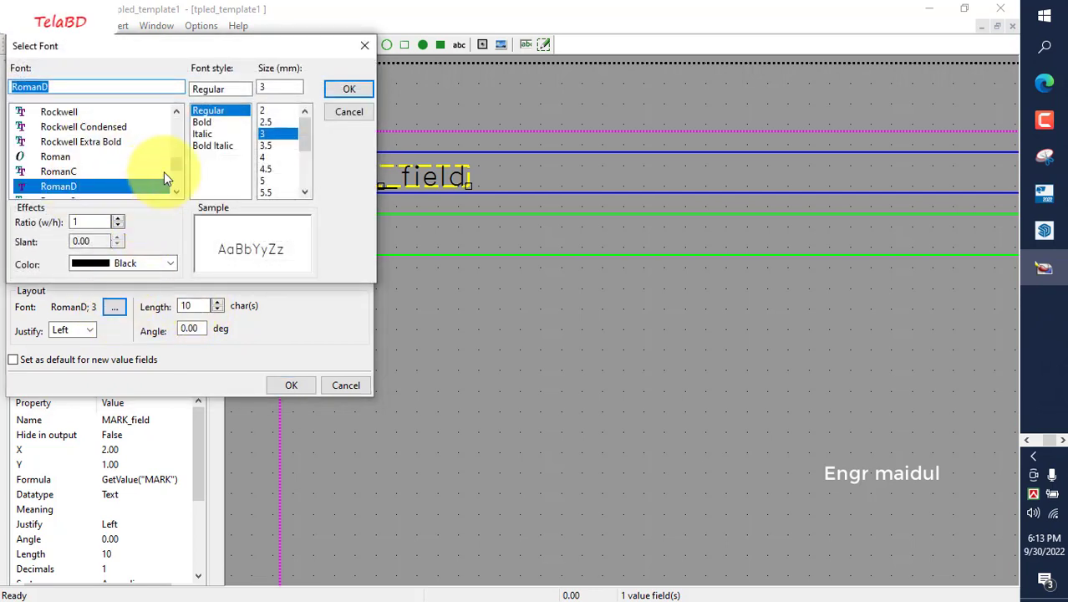
left_click(353, 89)
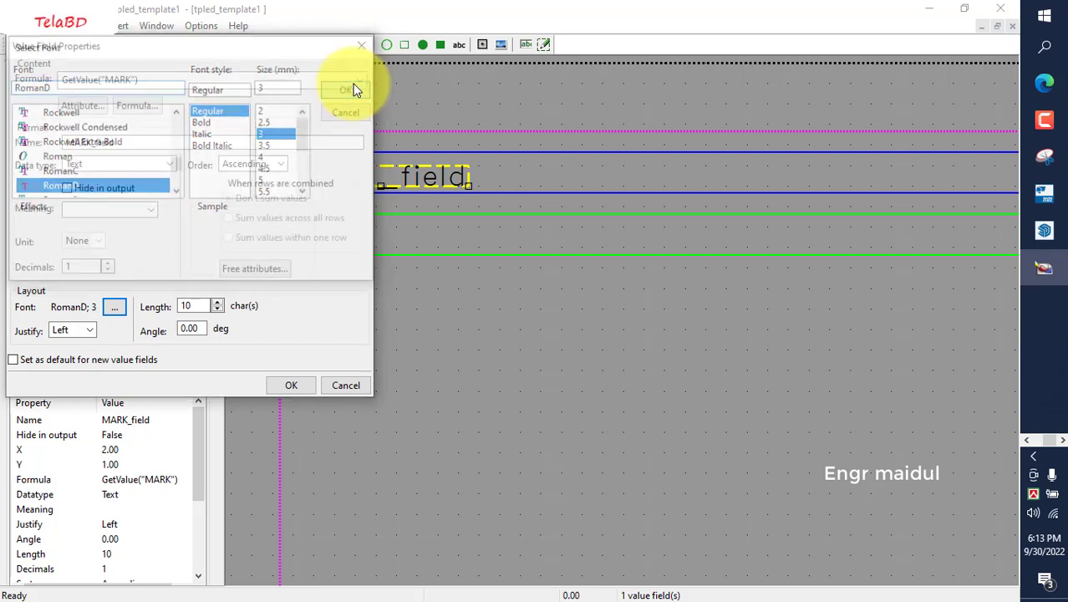
left_click(119, 364)
left_click(291, 386)
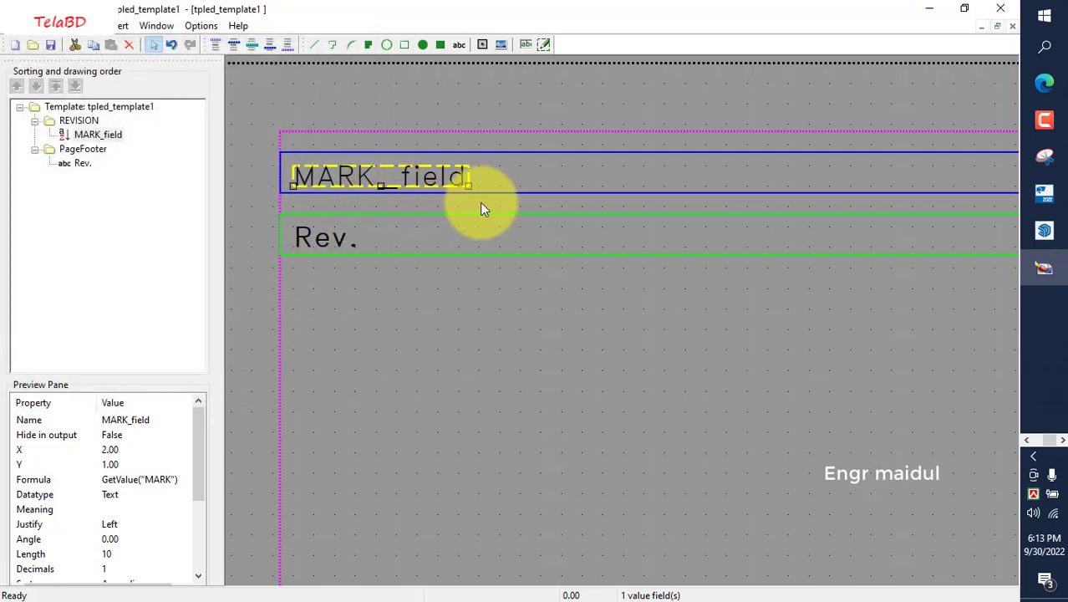
Step: Start drawing a short vertical line, about 3 mm long, in the page footer beyond the "Rev." text
left_click(499, 228)
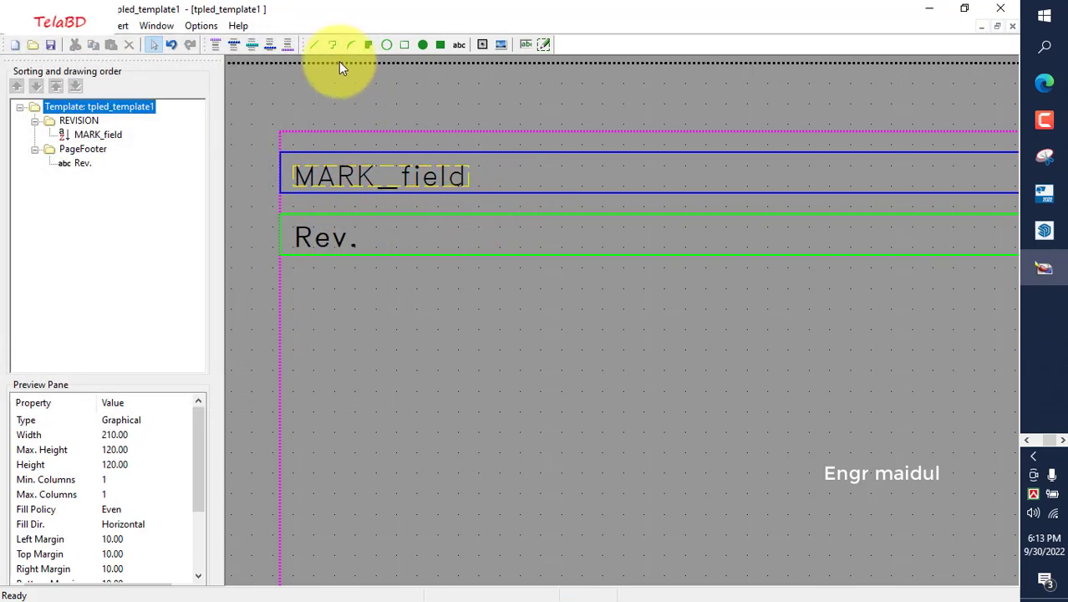
left_click(316, 46)
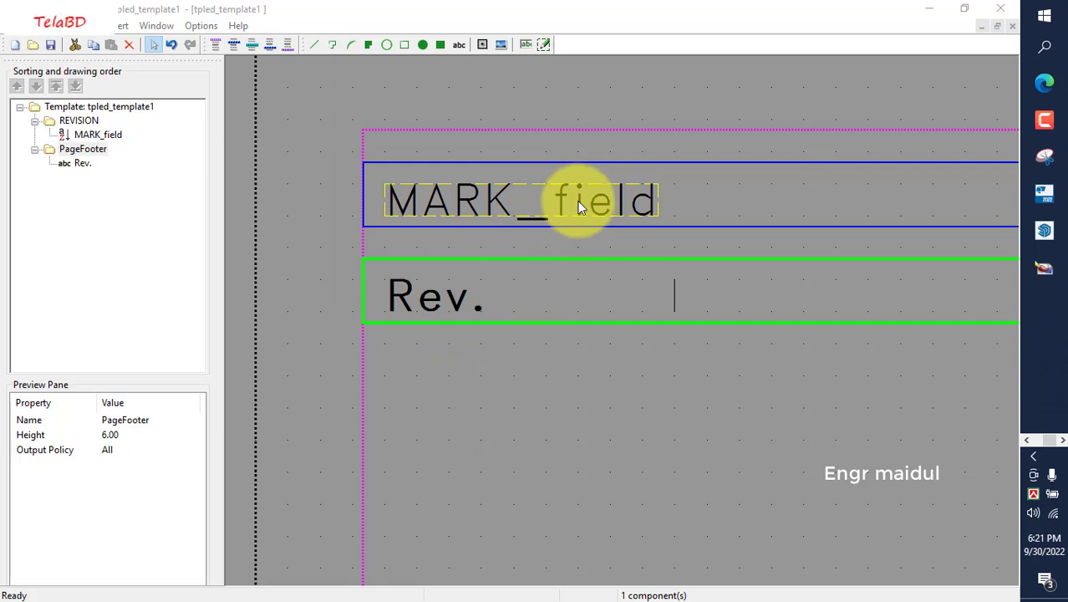
Step: Set the MARK value field's length to 4 characters
double_click(579, 202)
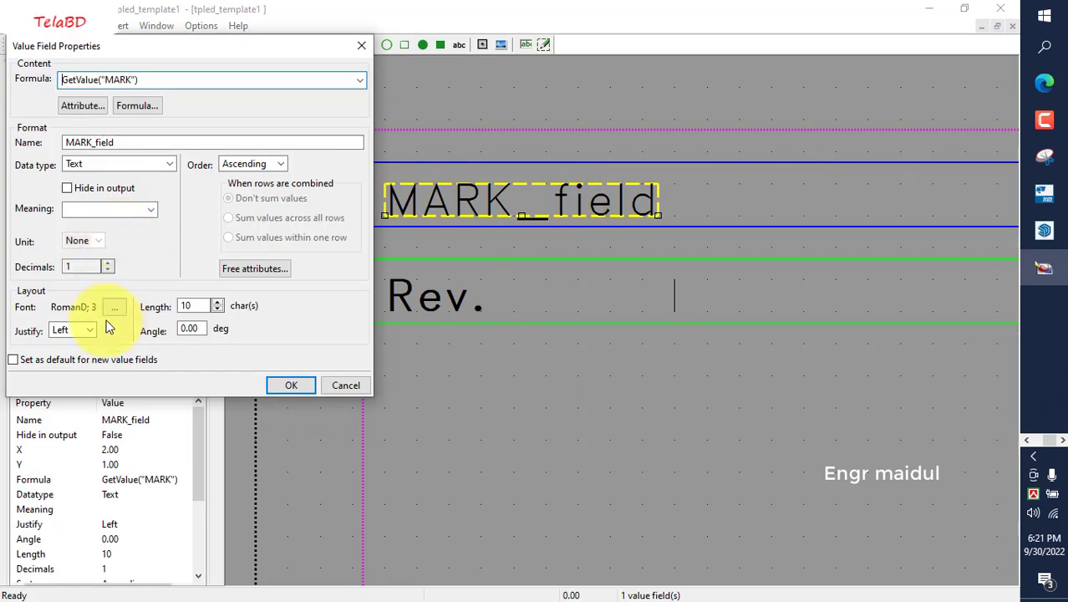
double_click(191, 307)
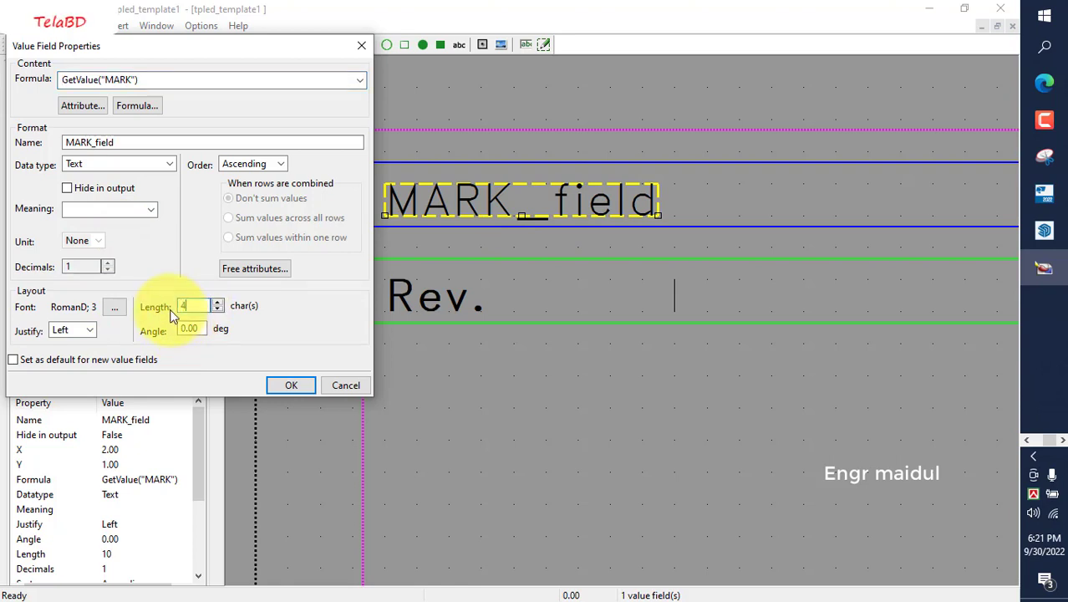
left_click(286, 385)
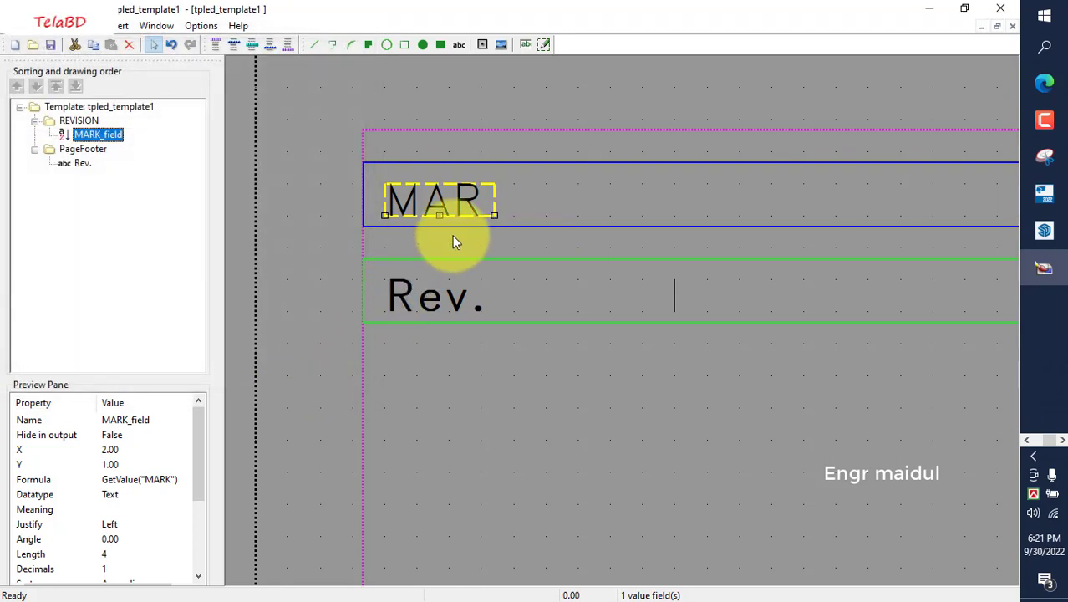
Step: Delete the short vertical line in the page footer
left_click(657, 304)
left_click(674, 297)
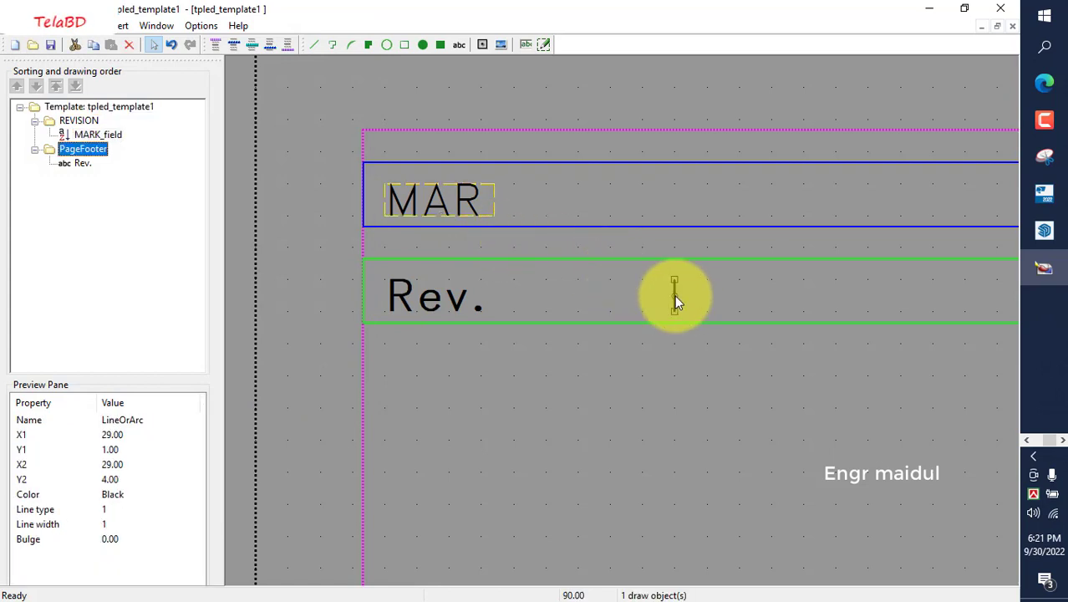
key("Delete")
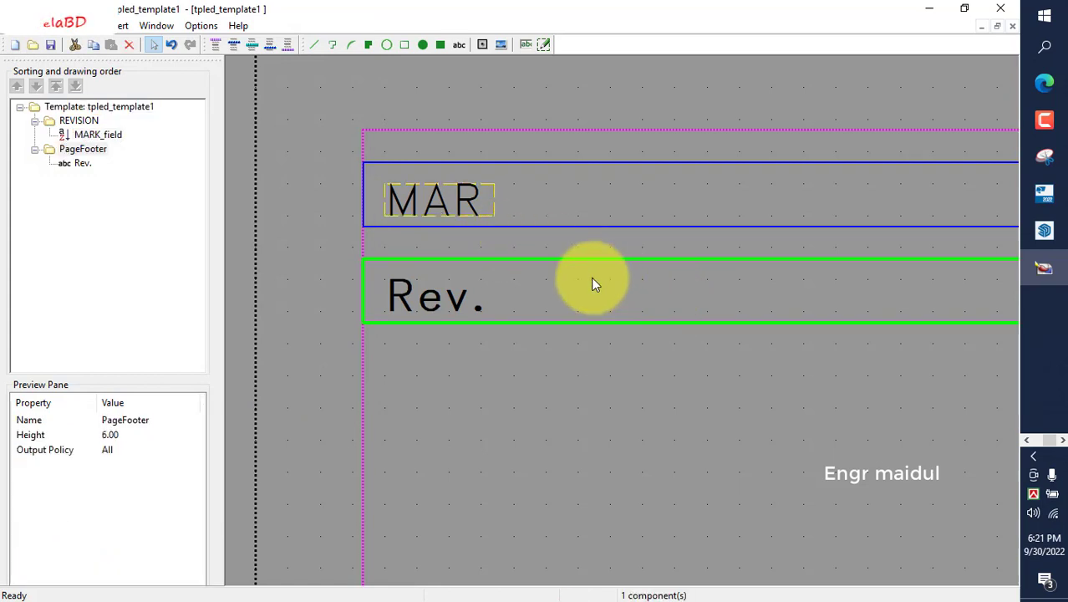
Step: Draw a vertical divider line about 5 mm long in the page footer, just after the "Rev." text
left_click(315, 44)
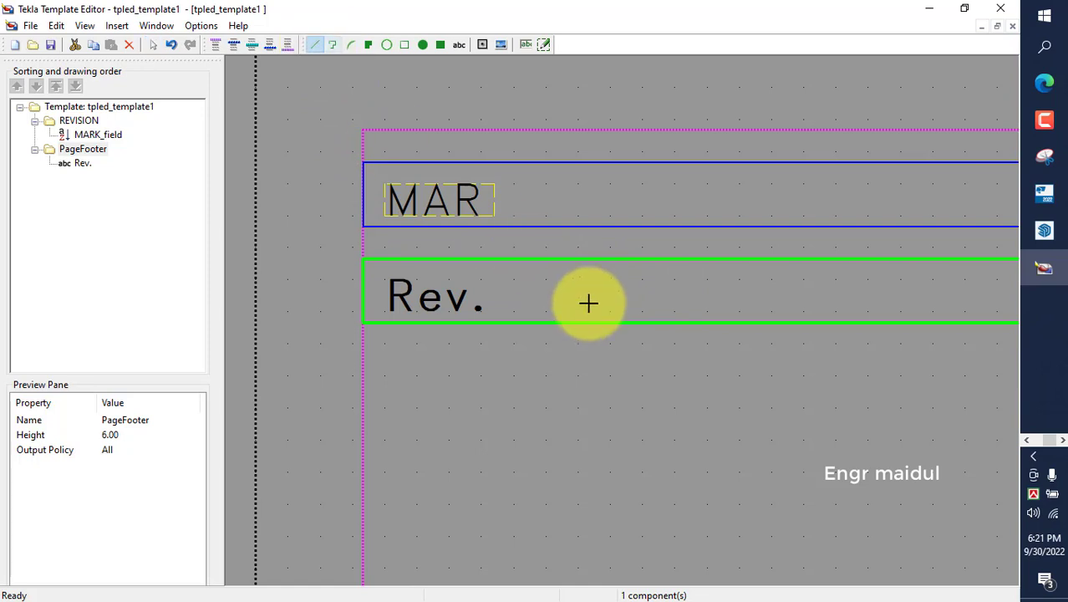
left_click(520, 318)
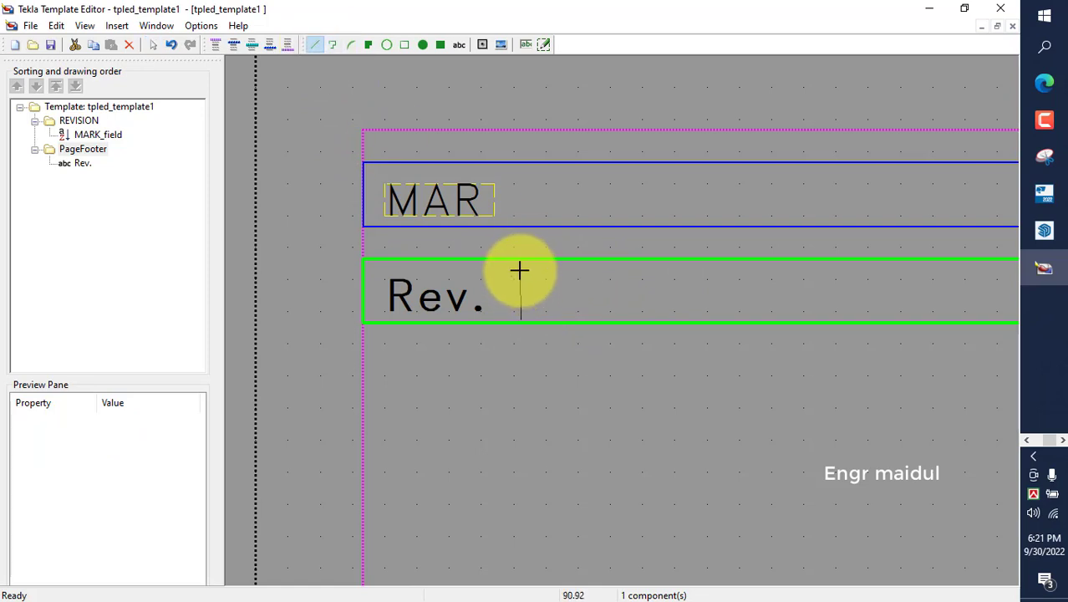
scroll(520, 269, "up", 5)
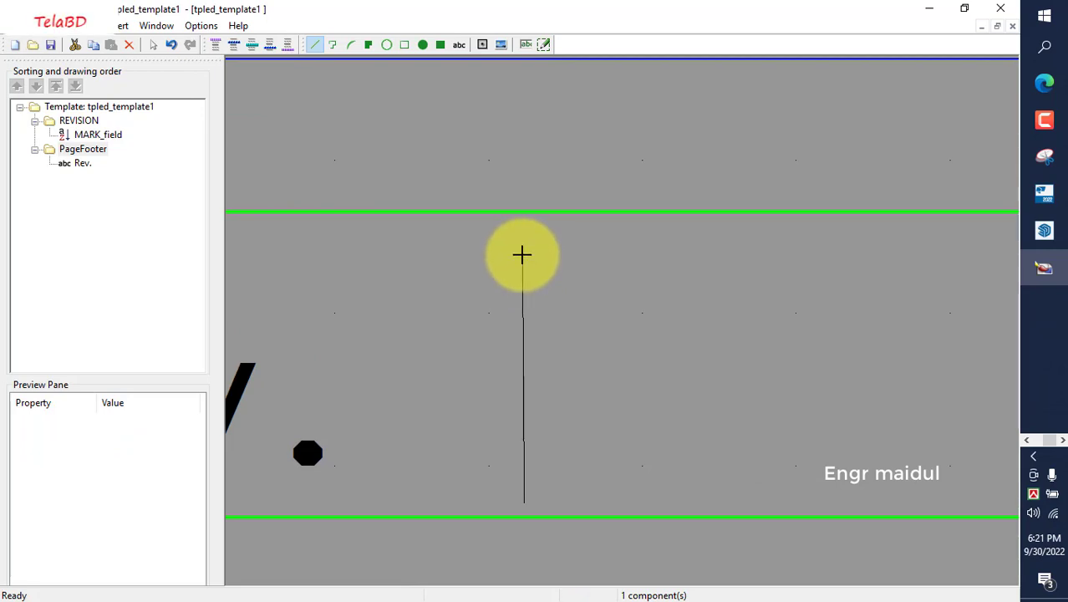
left_click(521, 254)
scroll(544, 268, "down", 3)
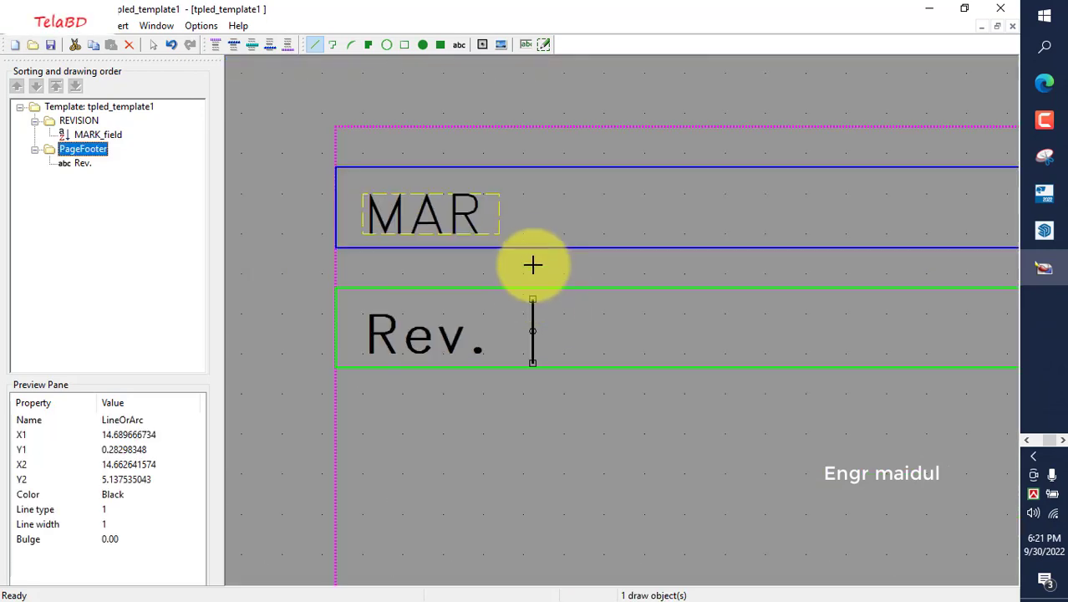
Step: Draw a vertical divider line about 5.3 mm long in the REVISION row, just after the MARK field and aligned with the footer divider
left_click(531, 239)
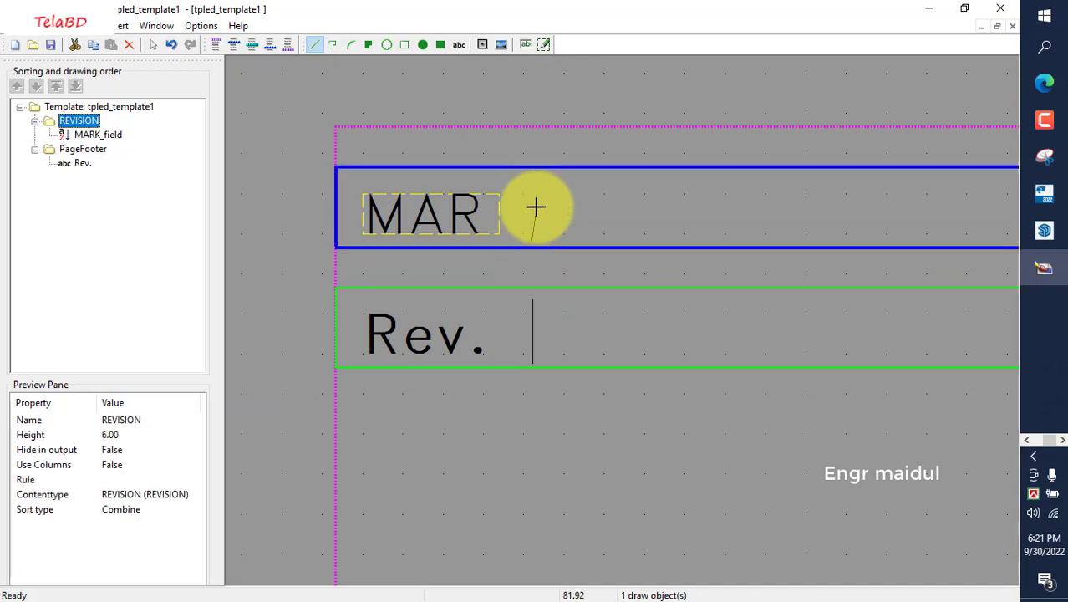
scroll(532, 170, "up", 2)
scroll(532, 170, "up", 2)
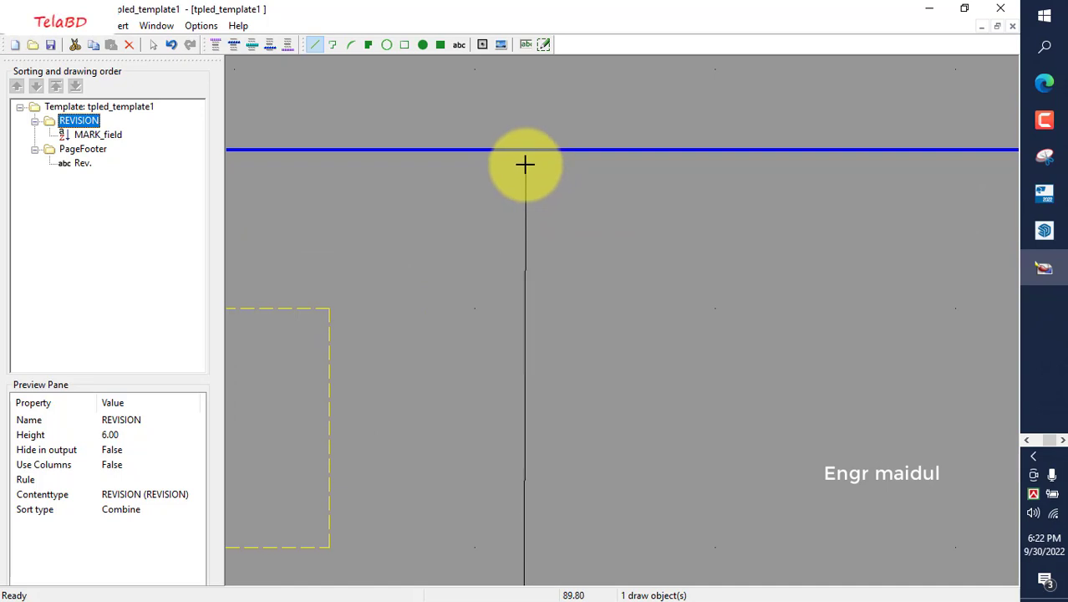
left_click(525, 165)
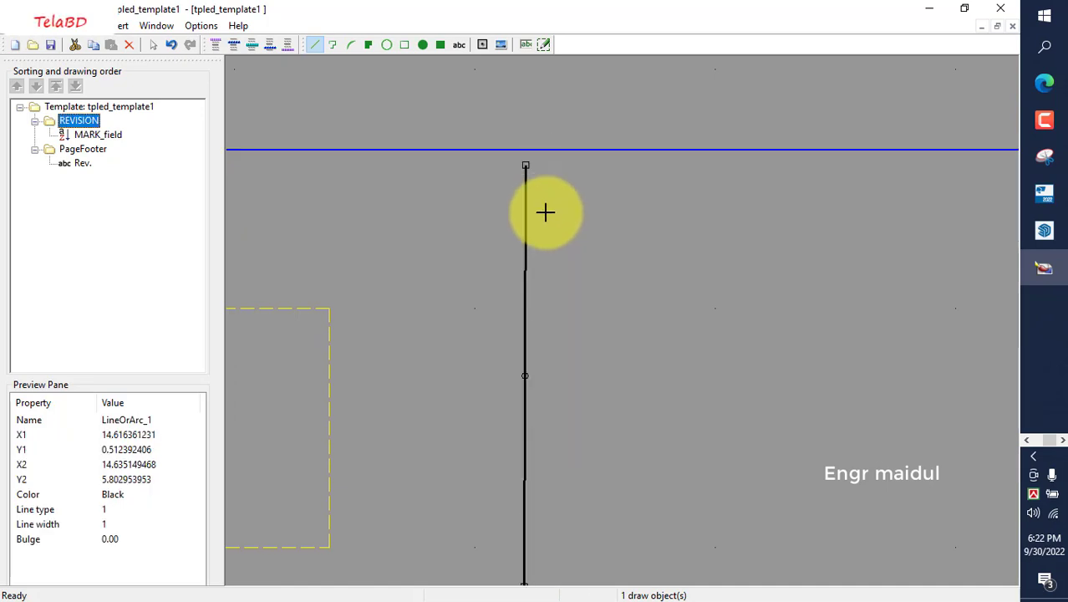
scroll(545, 214, "down", 3)
scroll(532, 343, "up", 3)
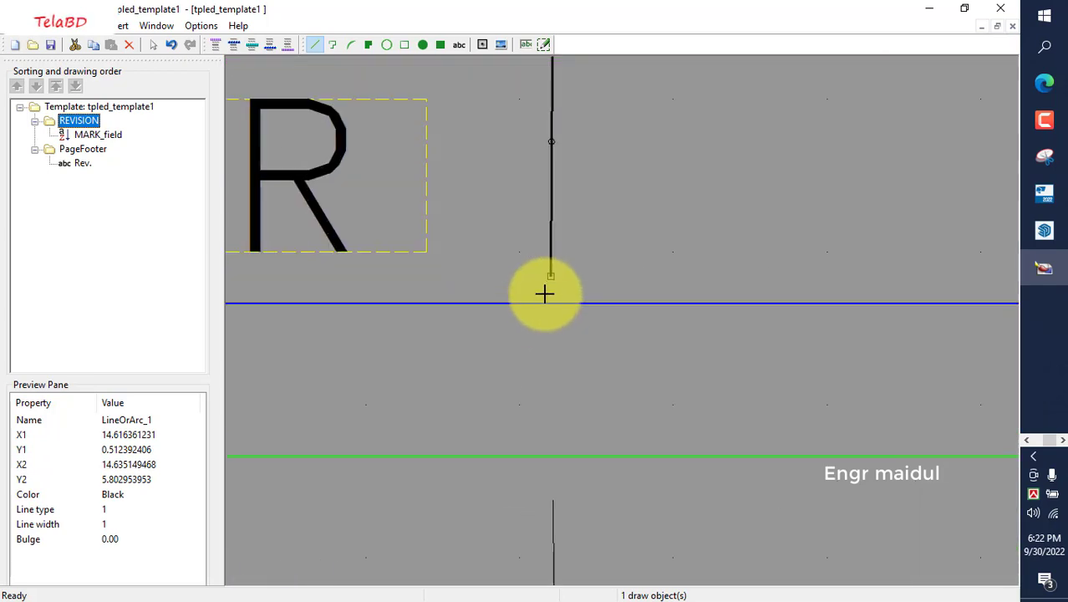
scroll(534, 260, "down", 3)
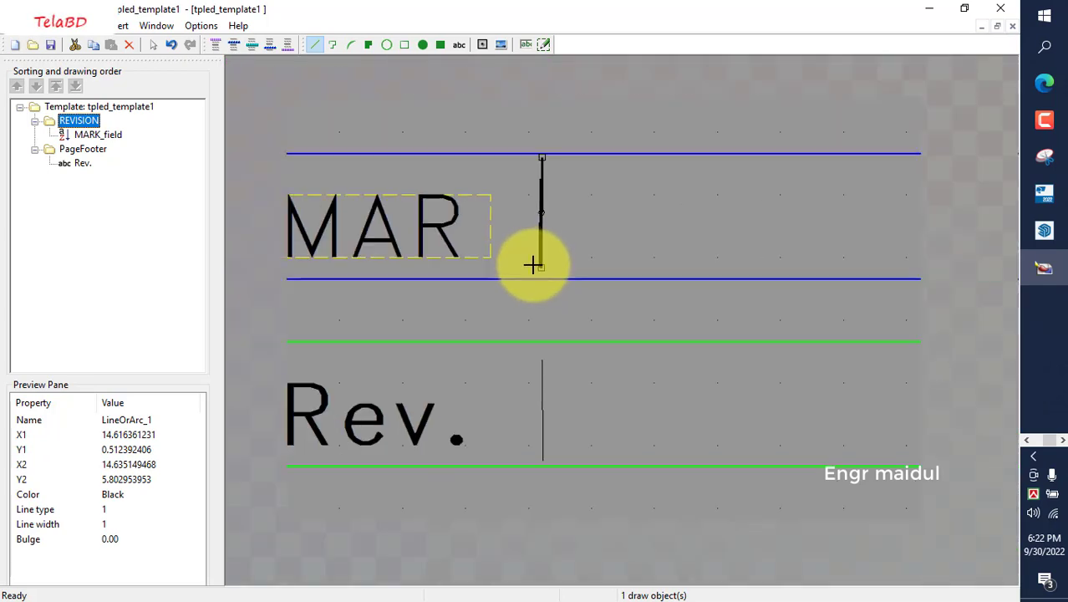
key("Escape")
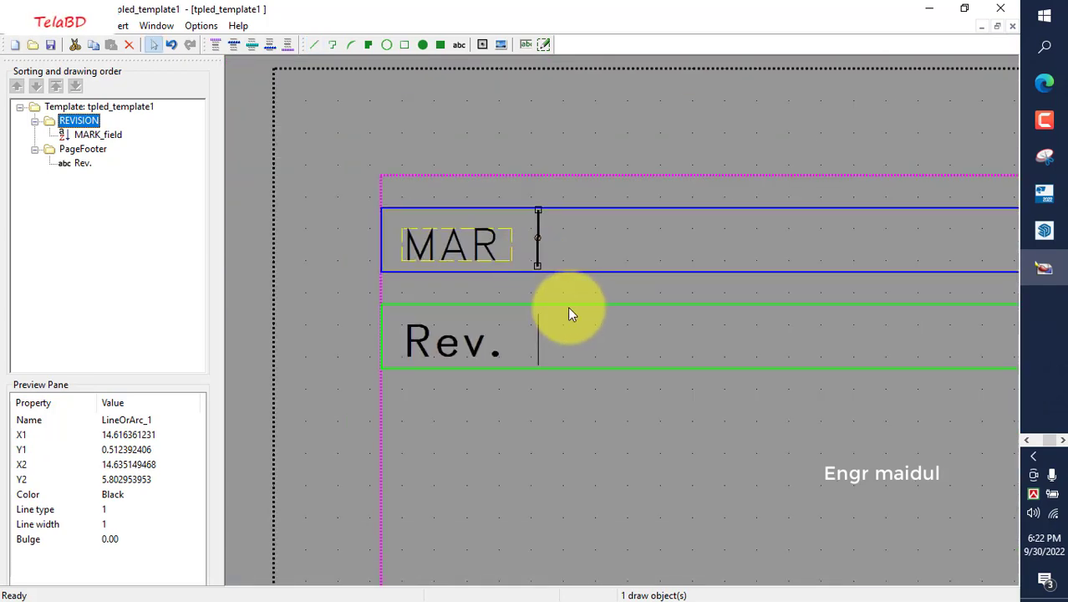
left_click(573, 249)
right_click(576, 237)
left_click(610, 244)
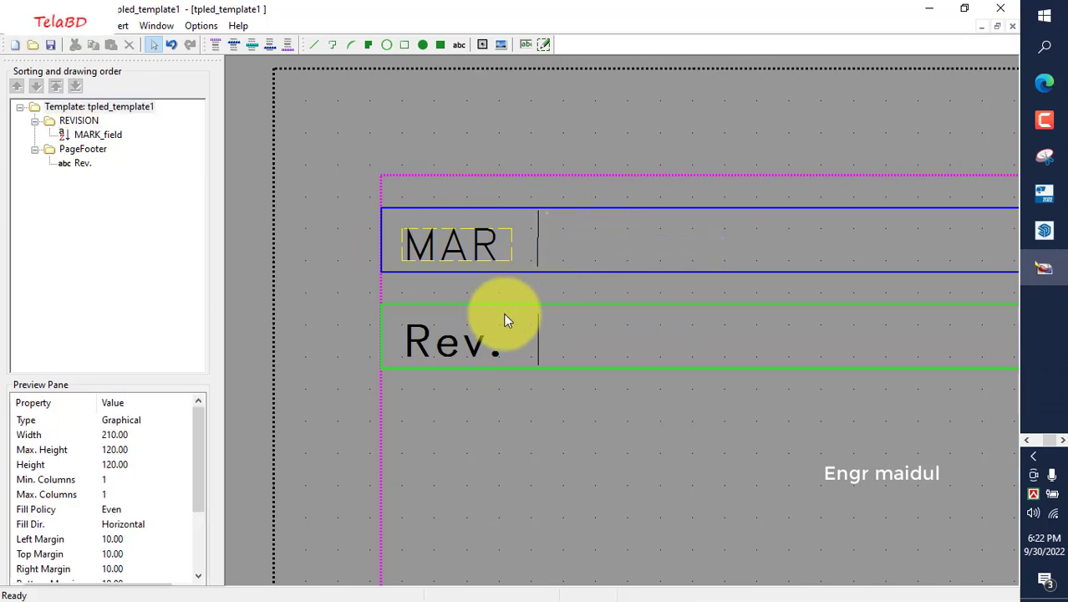
Step: Stretch the page footer's divider line upward to about 5.5 mm long, almost reaching the footer's upper edge
scroll(502, 317, "down", 1)
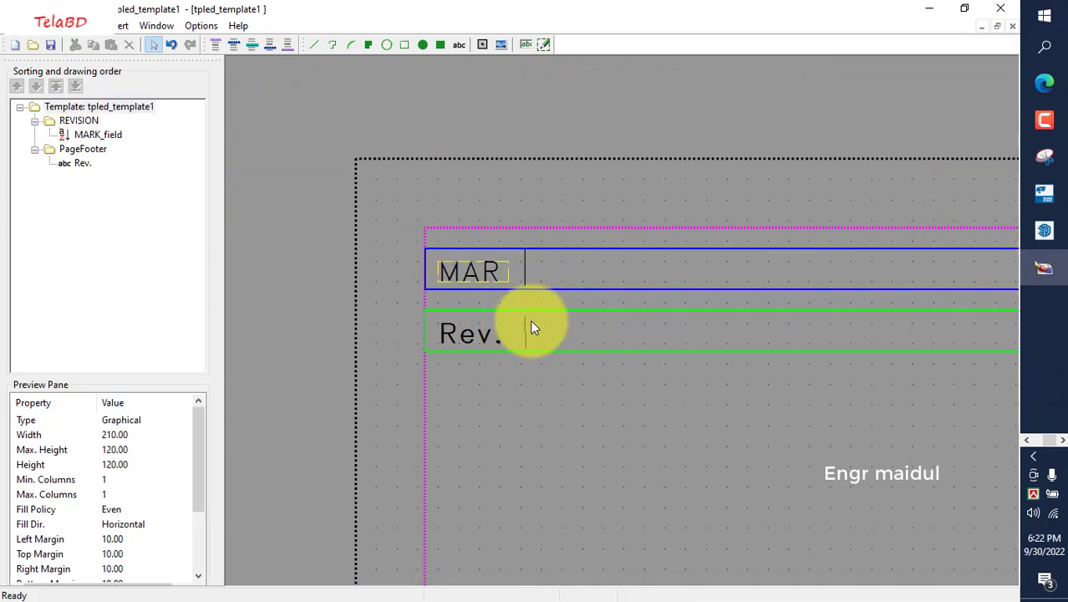
scroll(532, 323, "up", 2)
left_click(514, 321)
scroll(514, 321, "up", 2)
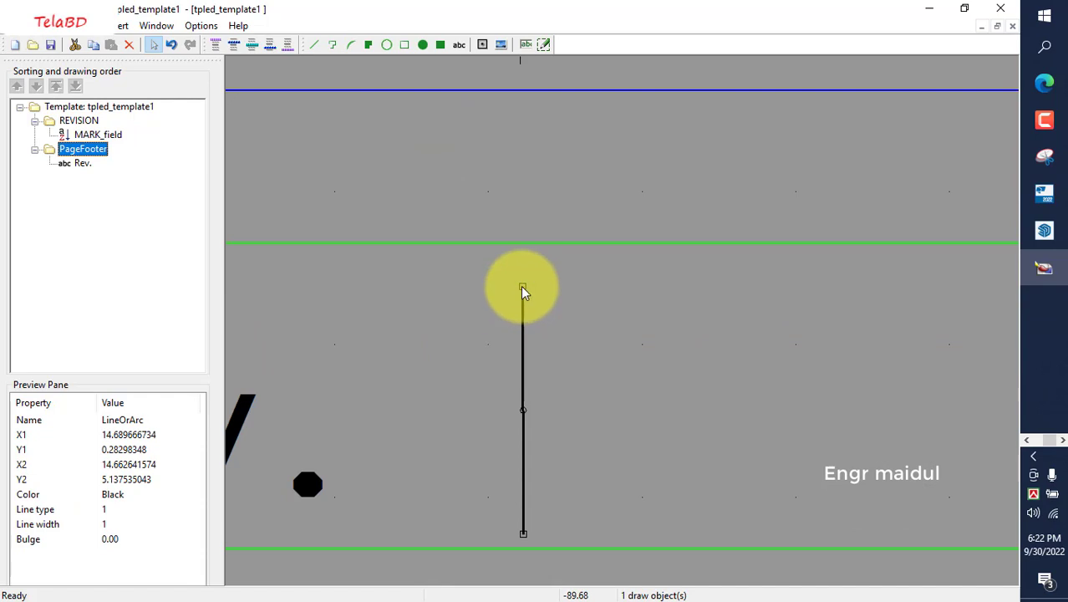
left_click_drag(522, 289, 523, 248)
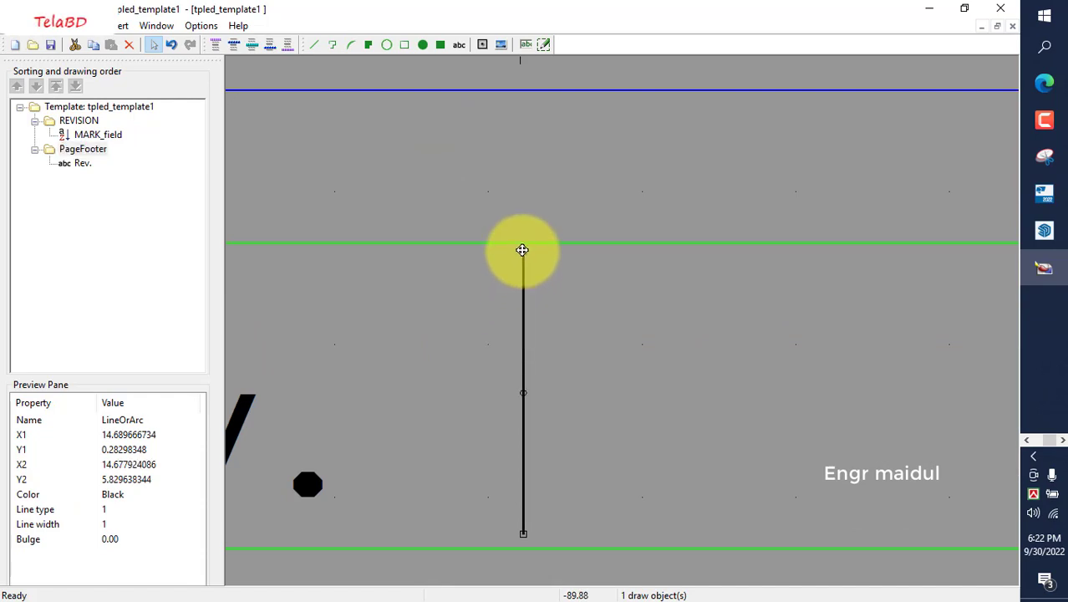
scroll(514, 287, "down", 3)
scroll(519, 439, "up", 2)
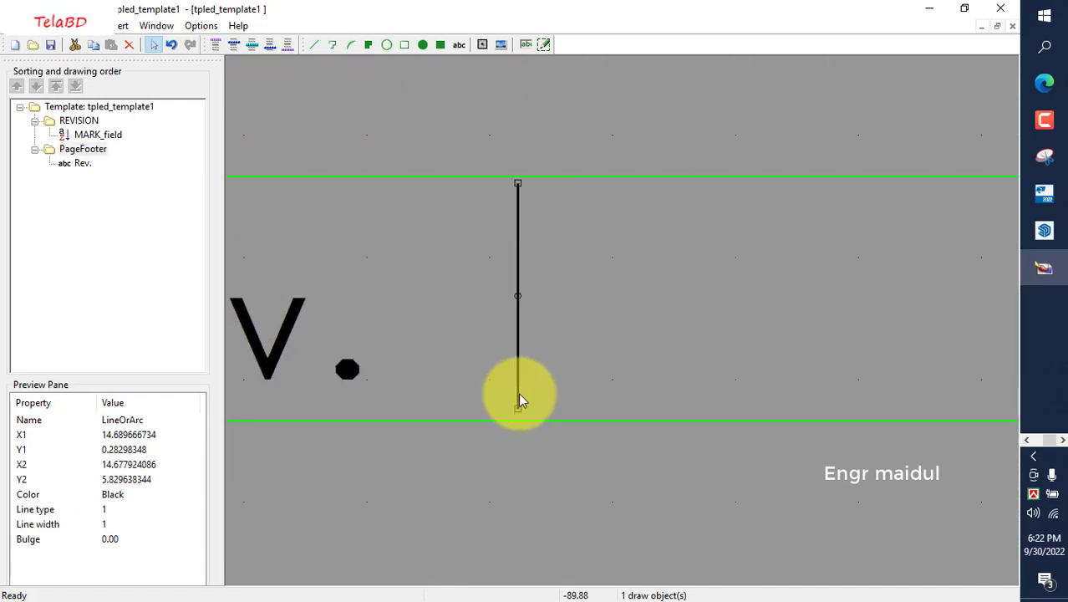
left_click(573, 312)
right_click(585, 278)
left_click(608, 287)
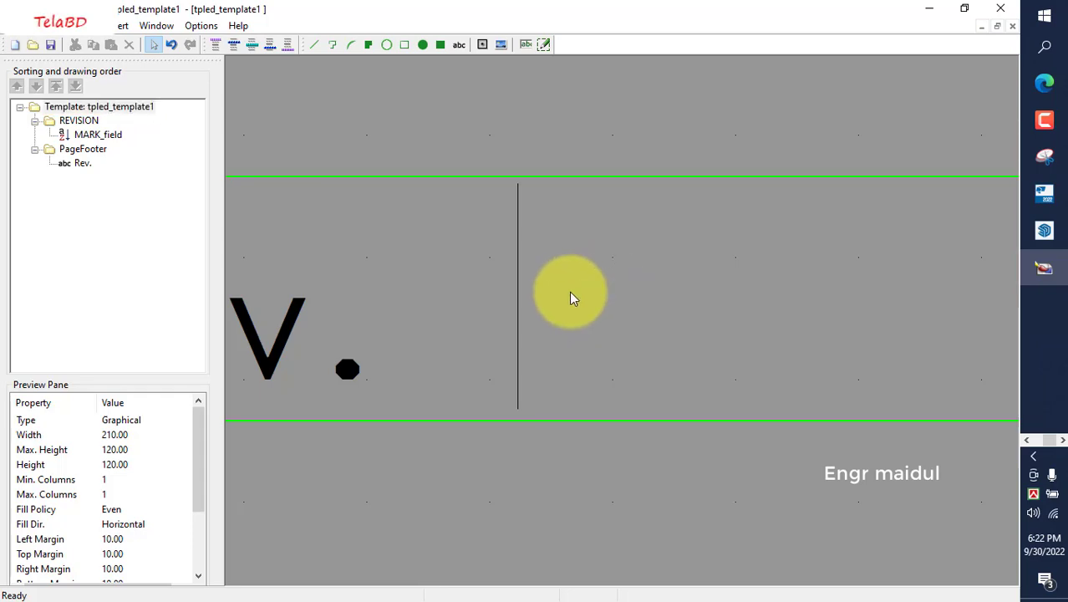
scroll(520, 318, "down", 4)
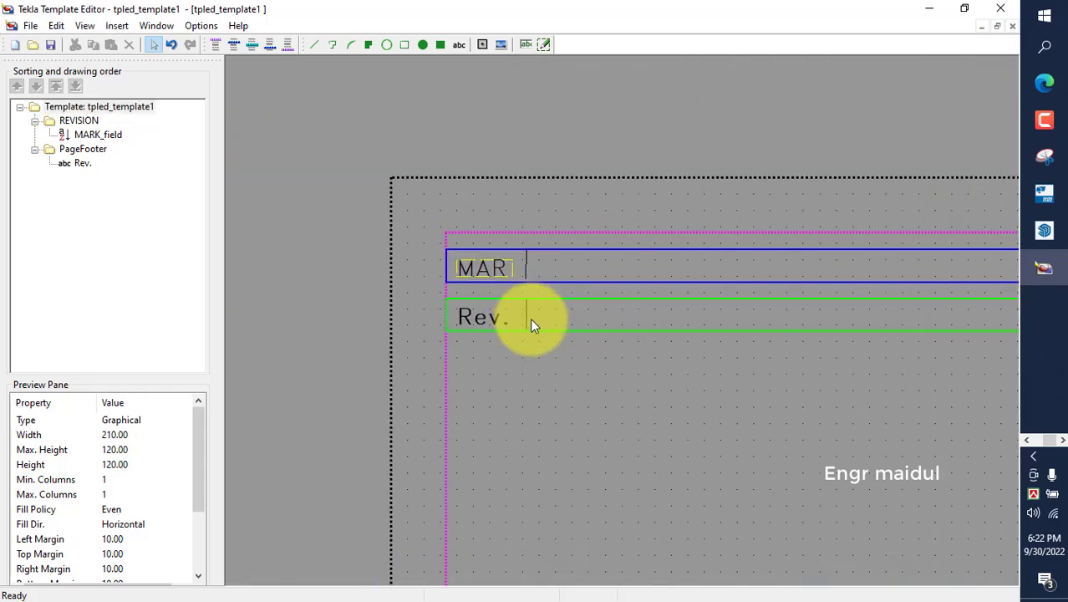
Step: Add the text "Date" to the page footer, just after the divider line that follows "Rev."
scroll(535, 320, "up", 2)
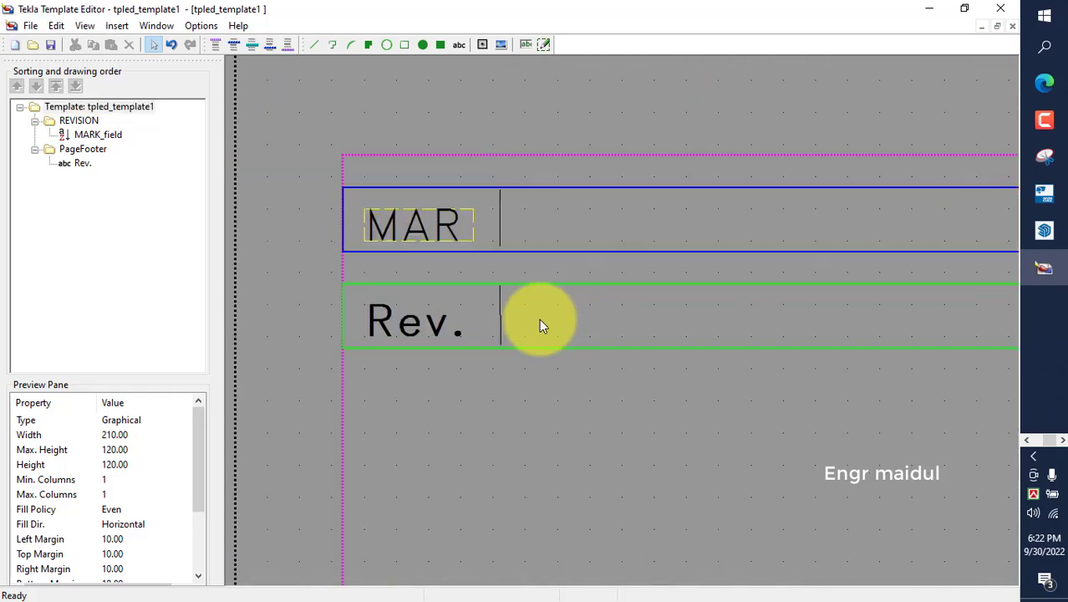
left_click(459, 46)
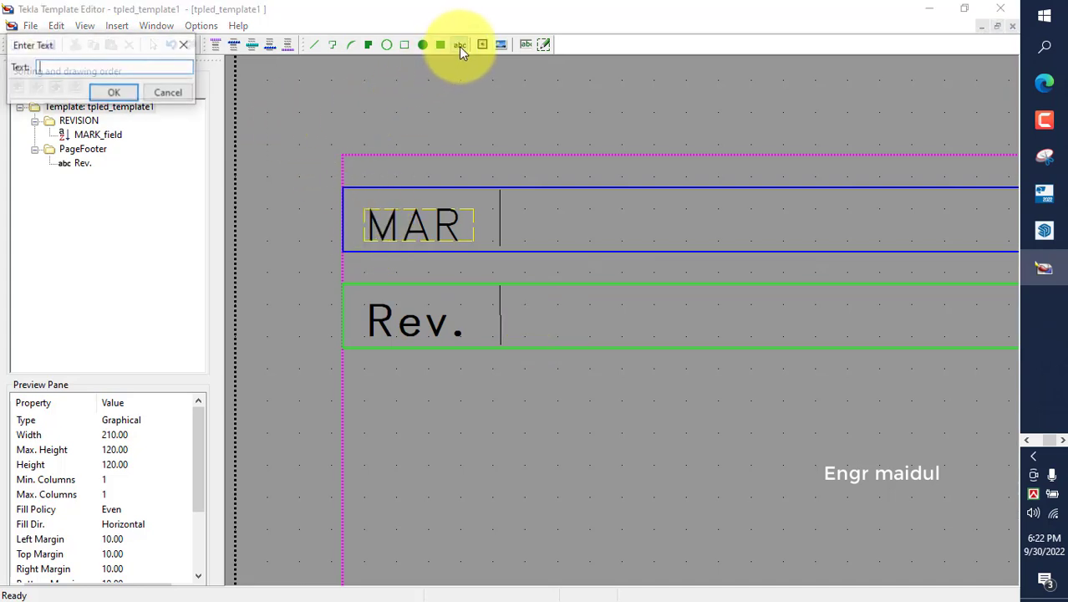
left_click(104, 93)
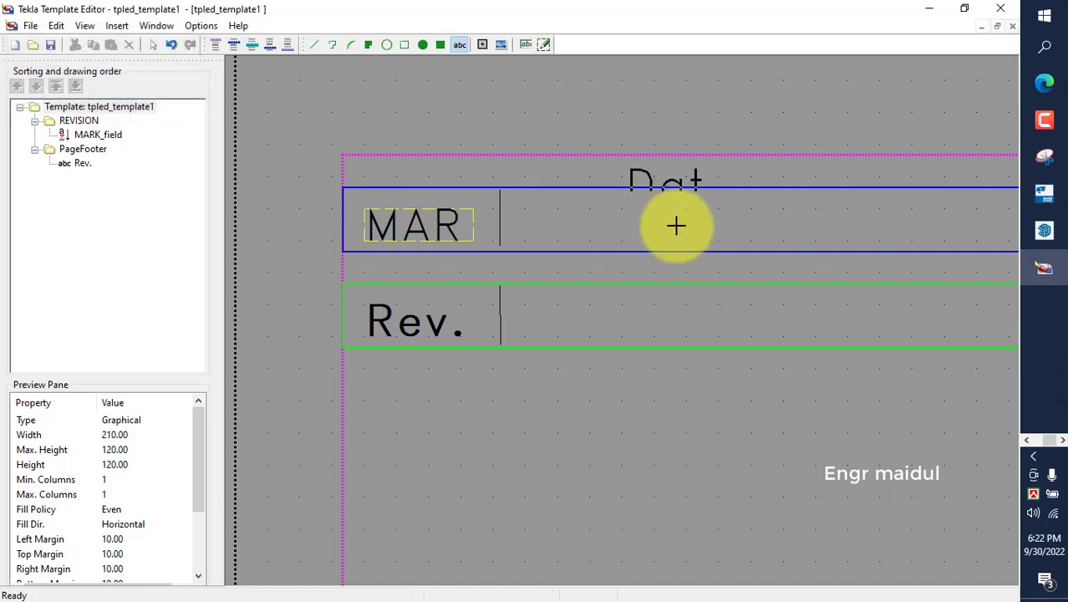
left_click(528, 336)
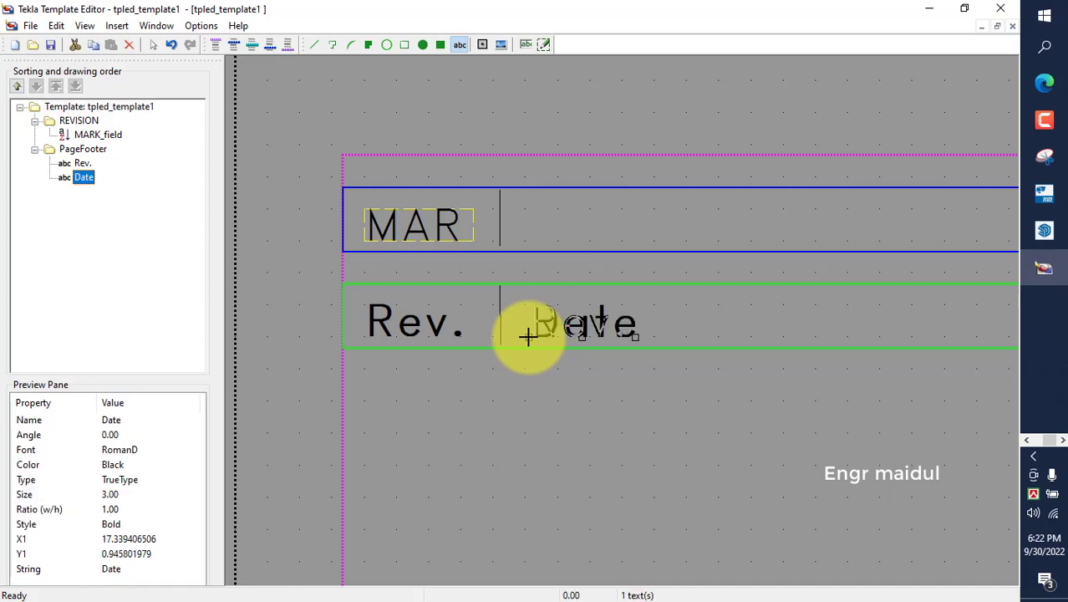
right_click(596, 308)
left_click(641, 321)
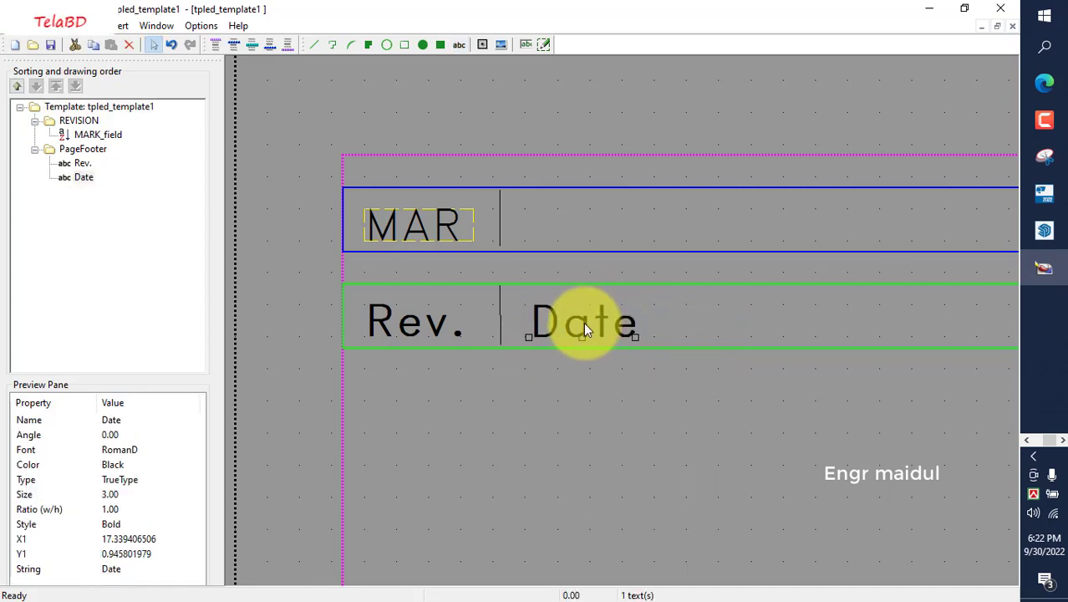
Step: Check the font, style and size settings of the "Date" text in the page footer
double_click(584, 321)
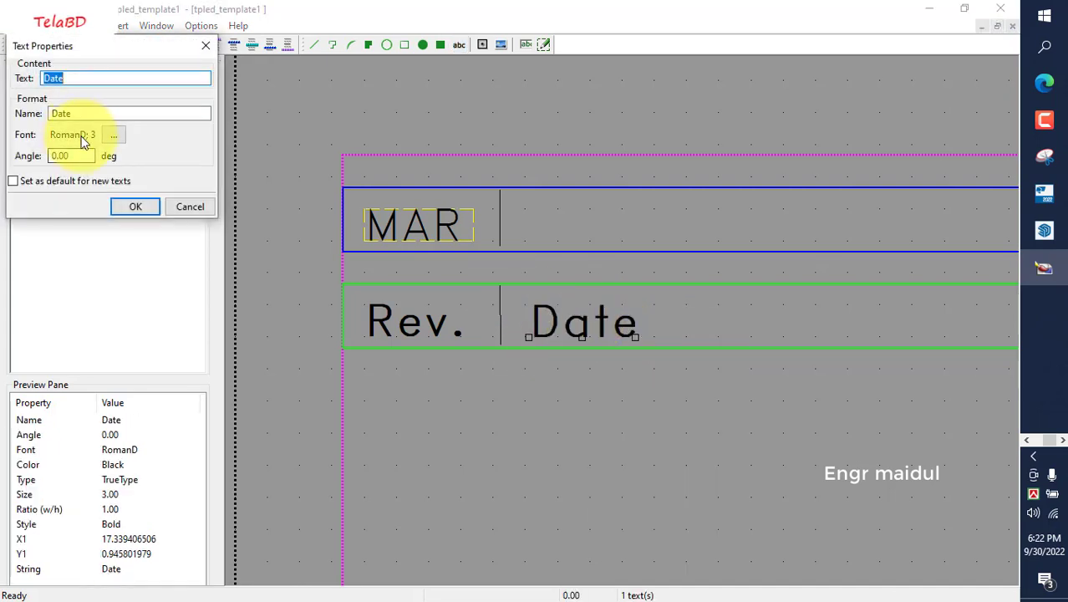
left_click(114, 136)
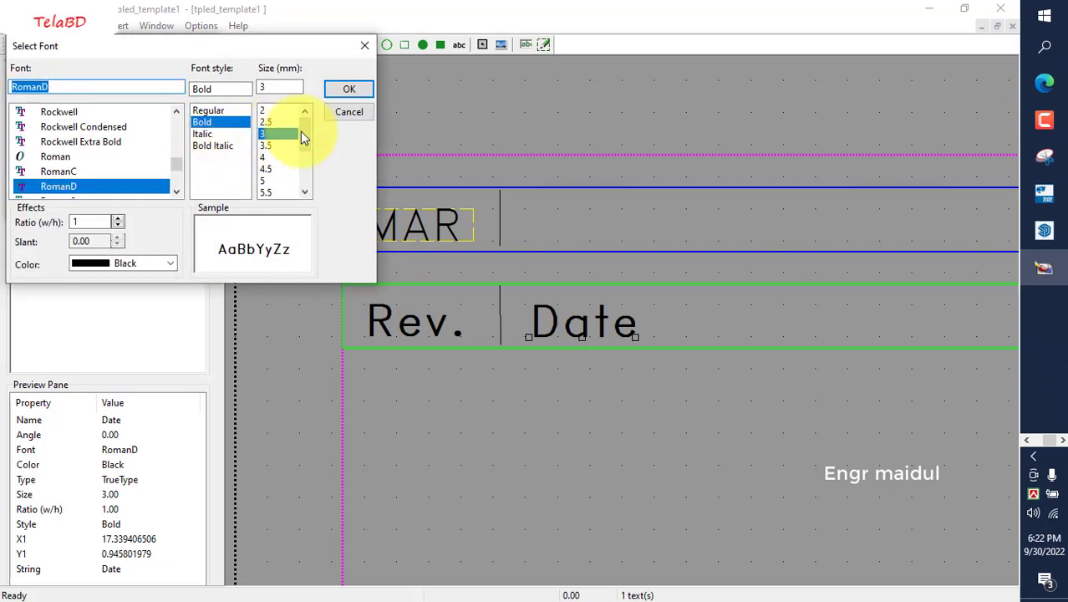
left_click(348, 90)
left_click(132, 204)
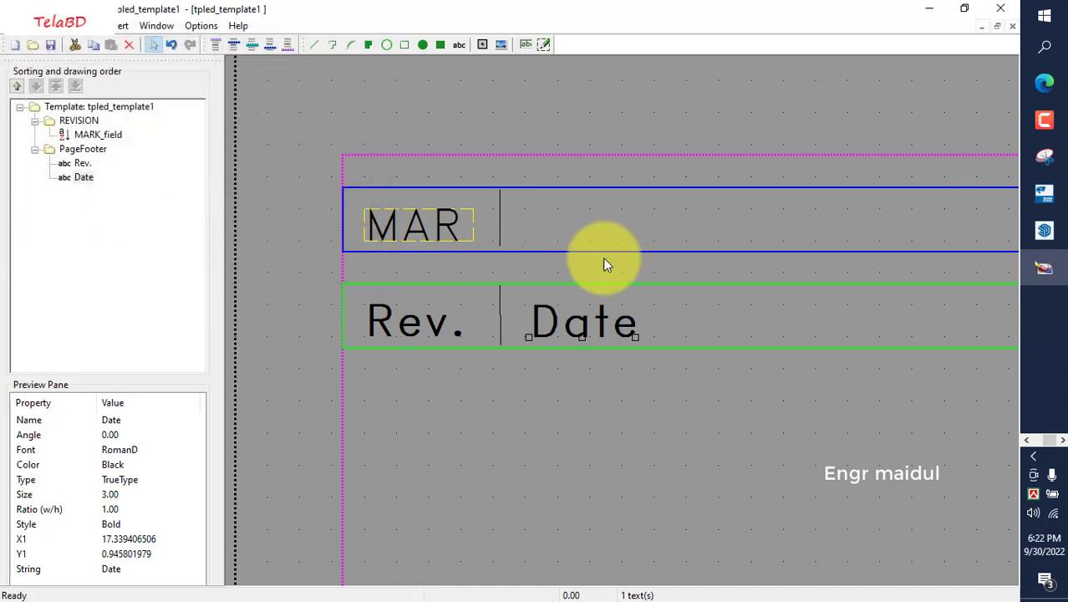
left_click(600, 219)
left_click(620, 214)
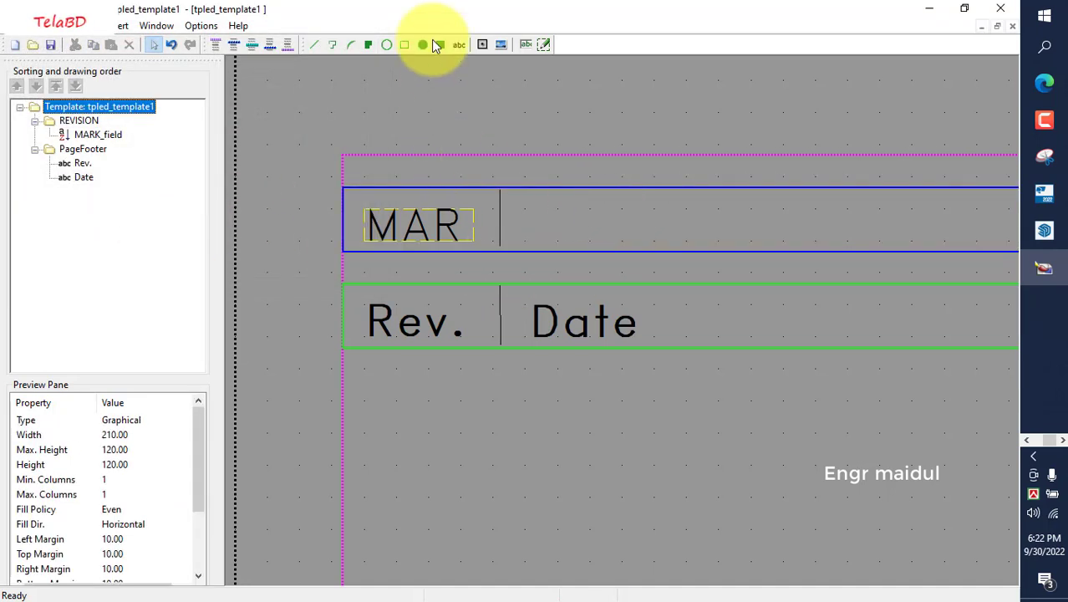
Step: Insert a value field for the DATE_CREATE attribute in the REVISION row, above the "Date" heading
left_click(526, 46)
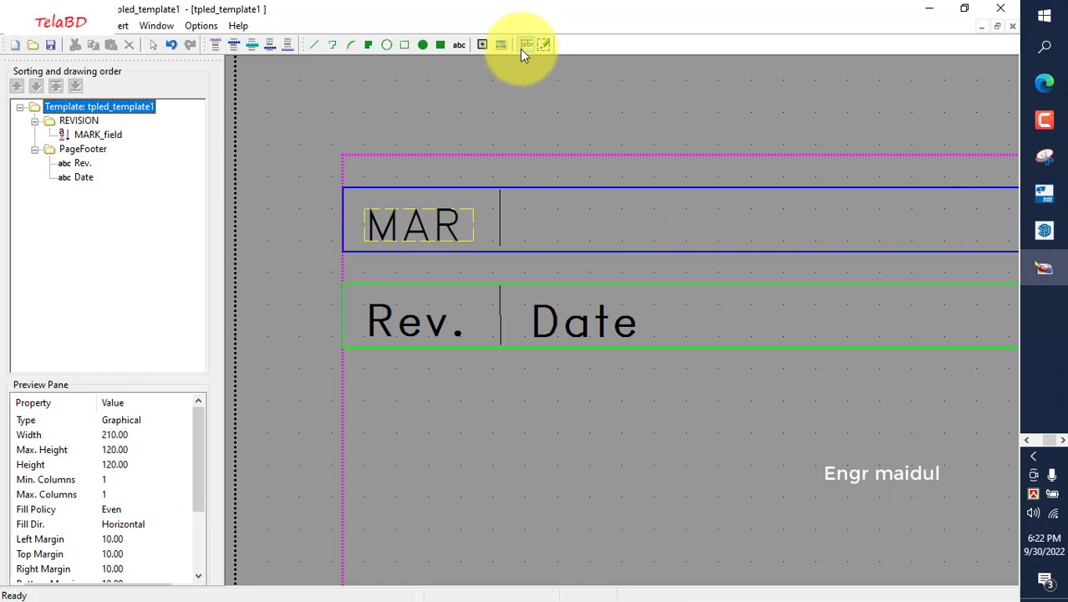
left_click(518, 235)
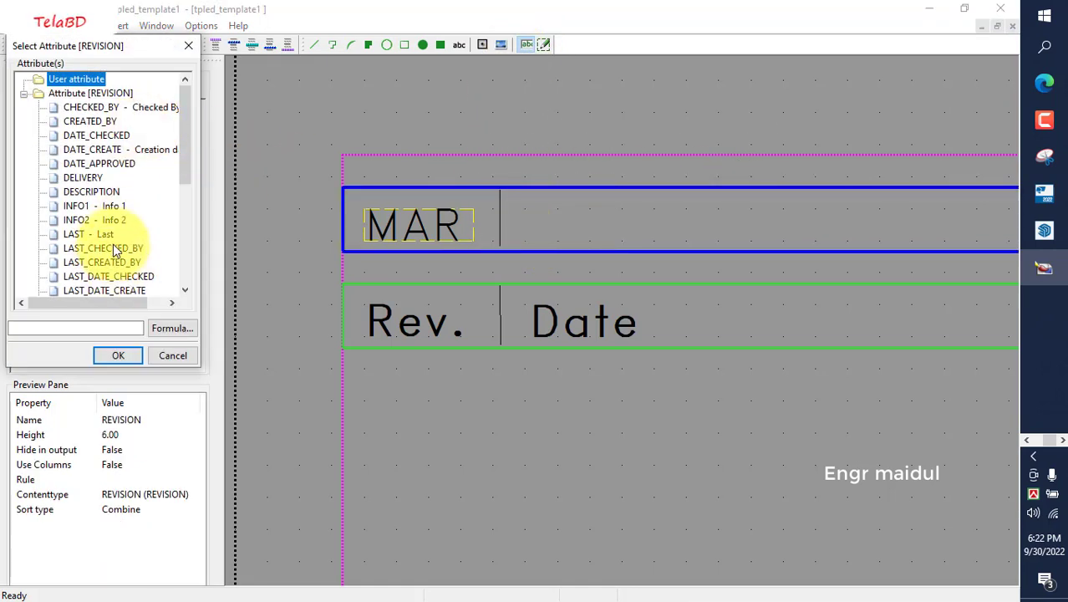
left_click(96, 150)
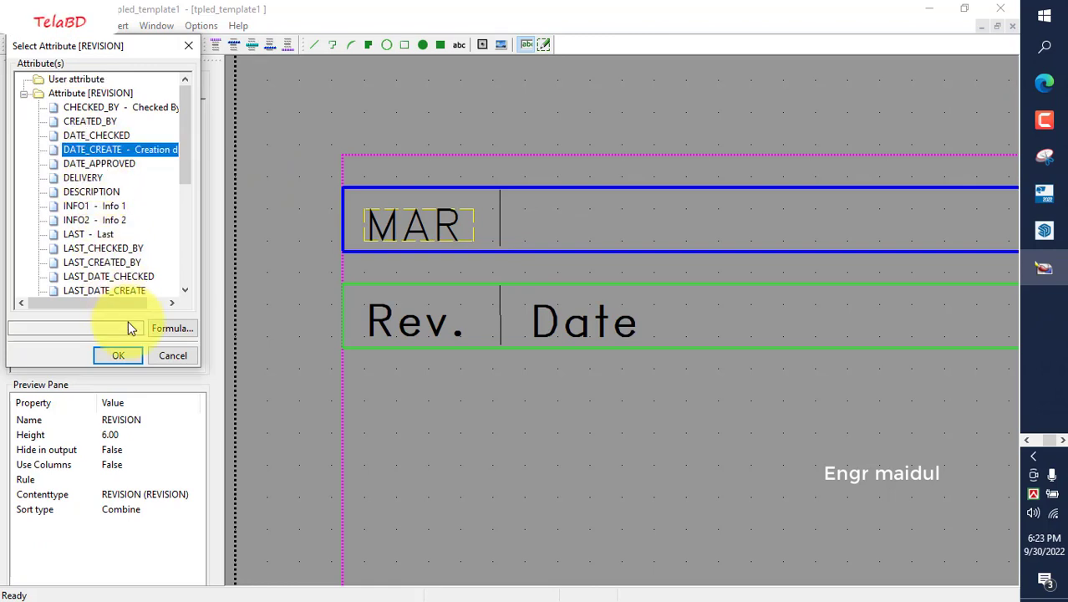
left_click(118, 355)
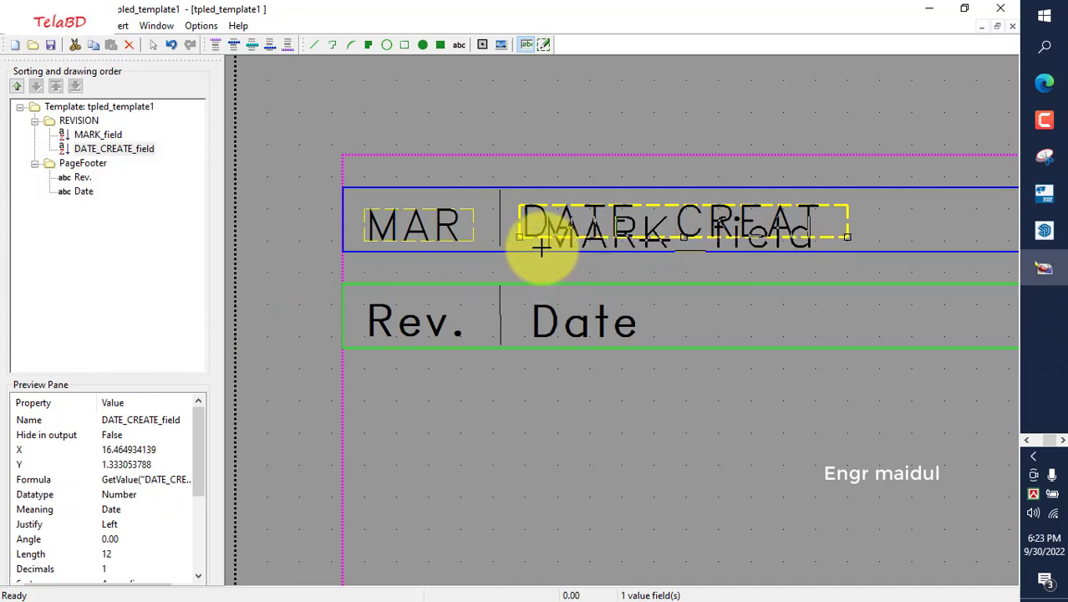
right_click(508, 163)
left_click(530, 178)
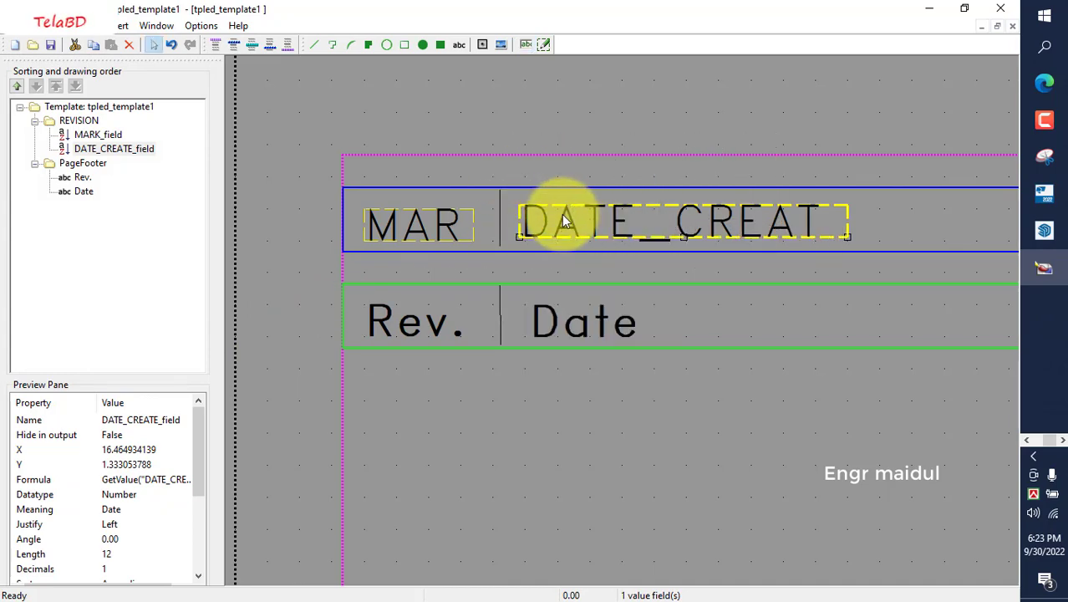
Step: Check the font, style and size settings of the DATE_CREATE value field
double_click(563, 220)
left_click(114, 307)
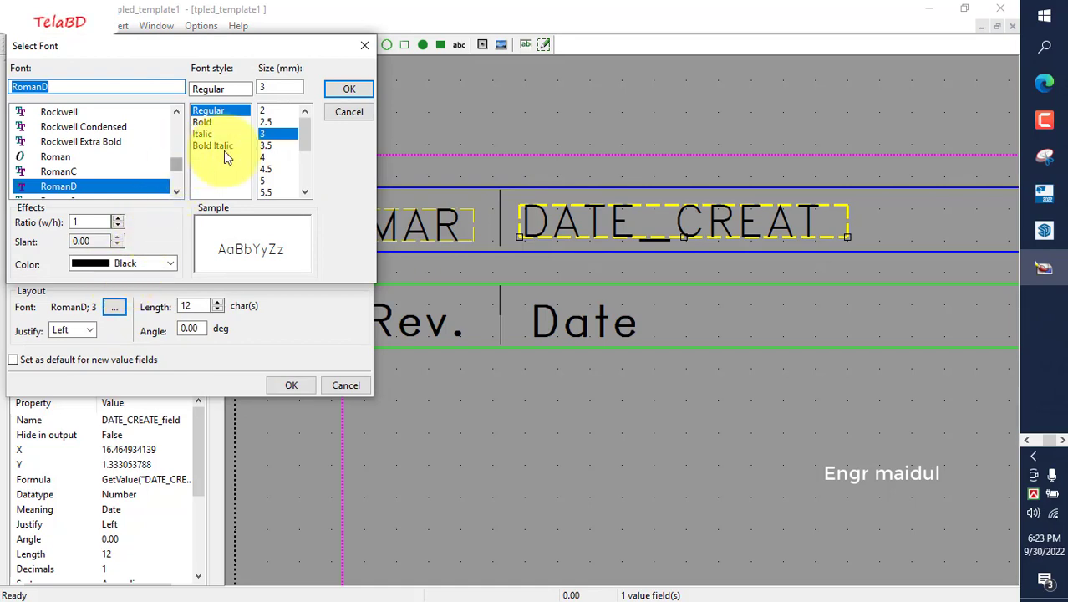
left_click(348, 91)
left_click(284, 386)
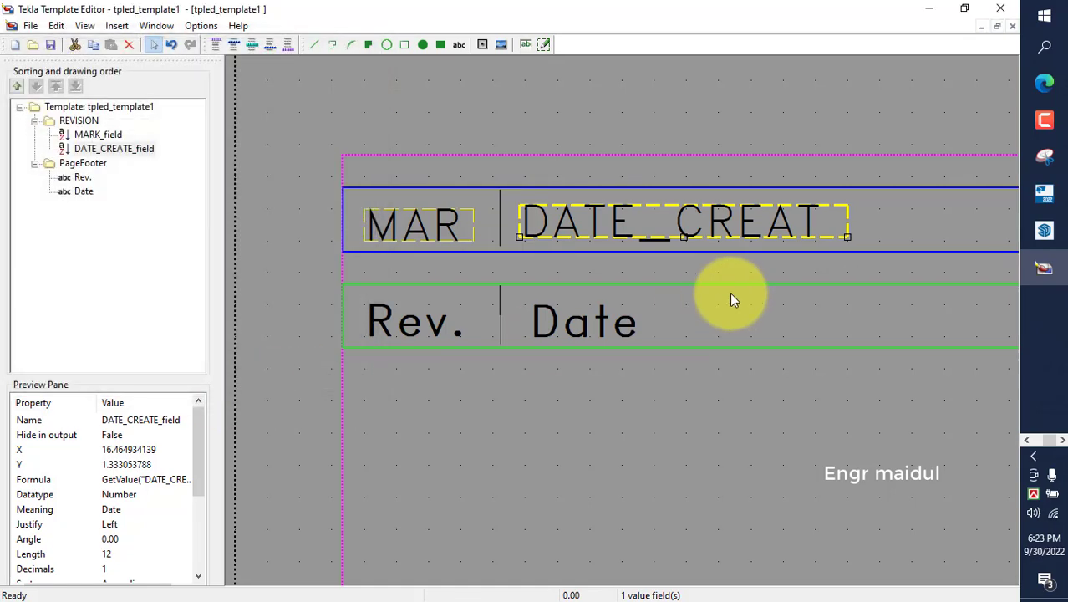
Step: Set the DATE_CREATE value field's length to 10 characters
double_click(616, 226)
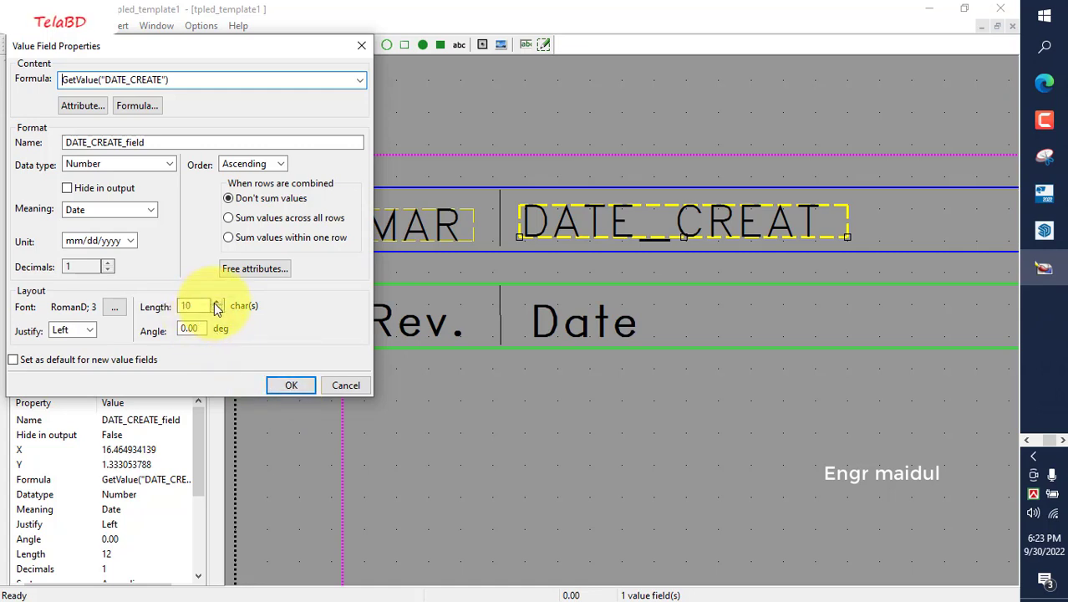
left_click(273, 384)
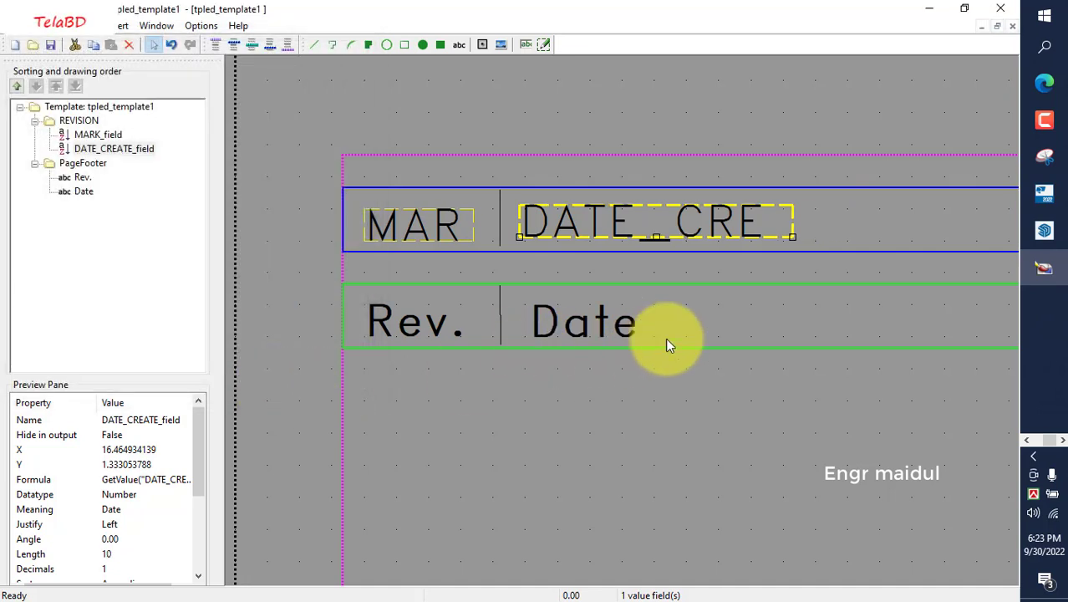
left_click(702, 316)
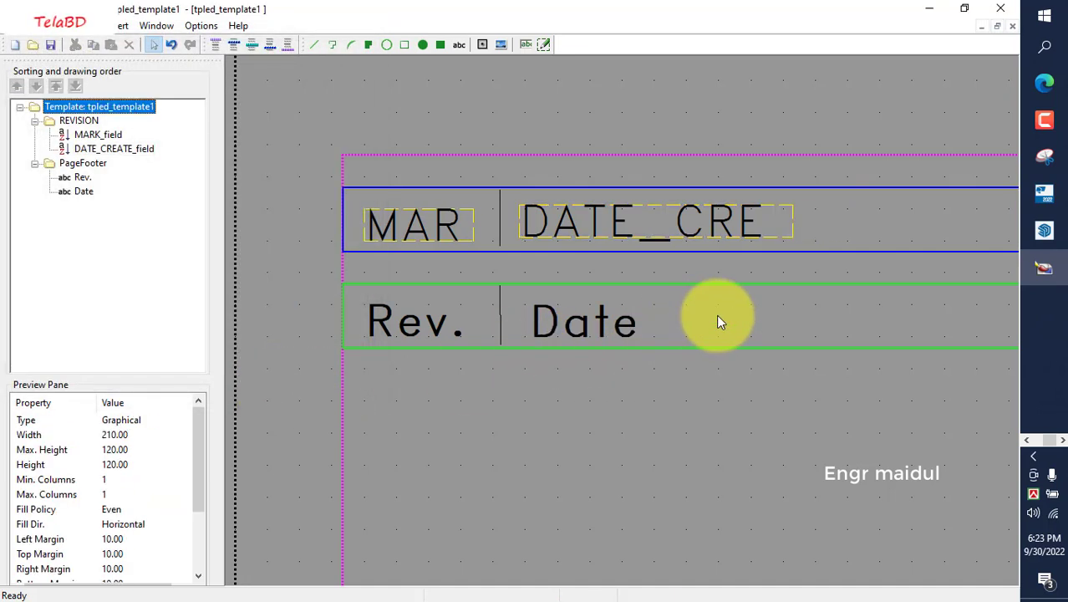
Step: Draw a vertical divider line about 5.5 high in the REVISION row, just after the DATE_CREATE value field
scroll(432, 289, "down", 2)
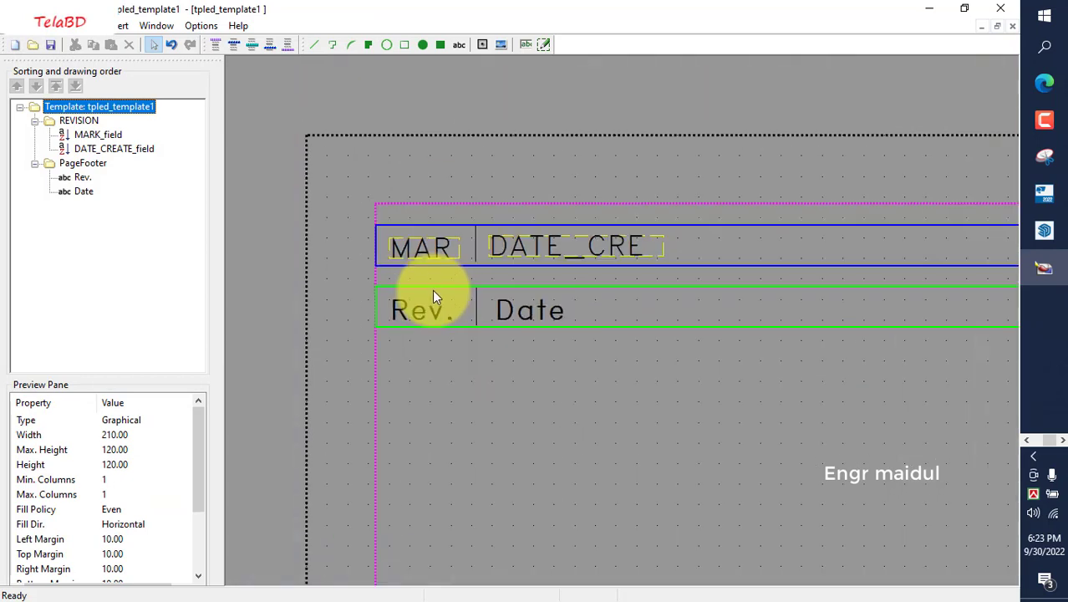
scroll(728, 269, "up", 2)
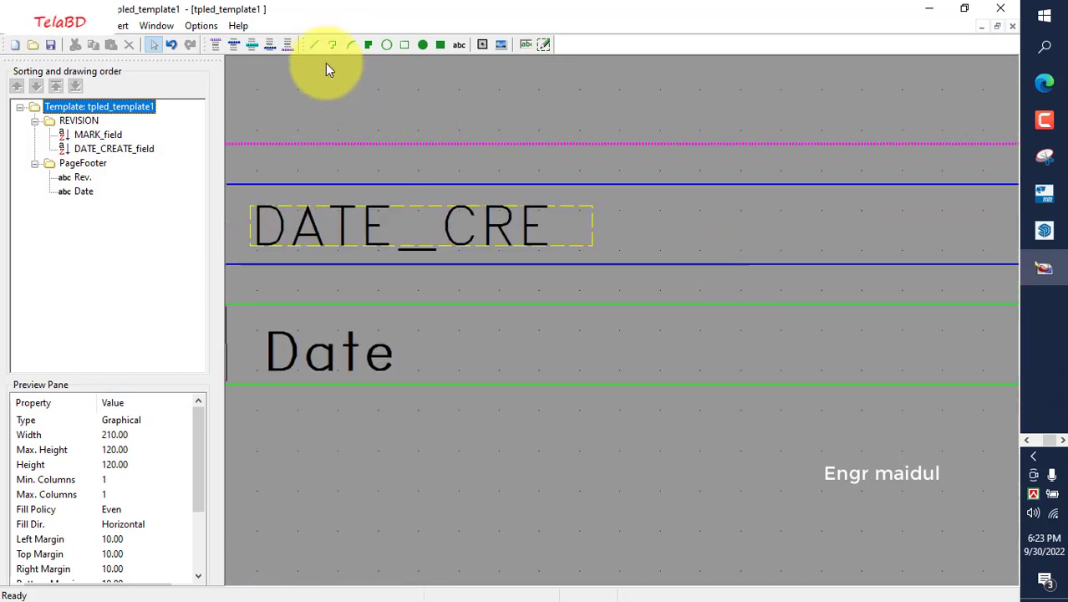
left_click(315, 46)
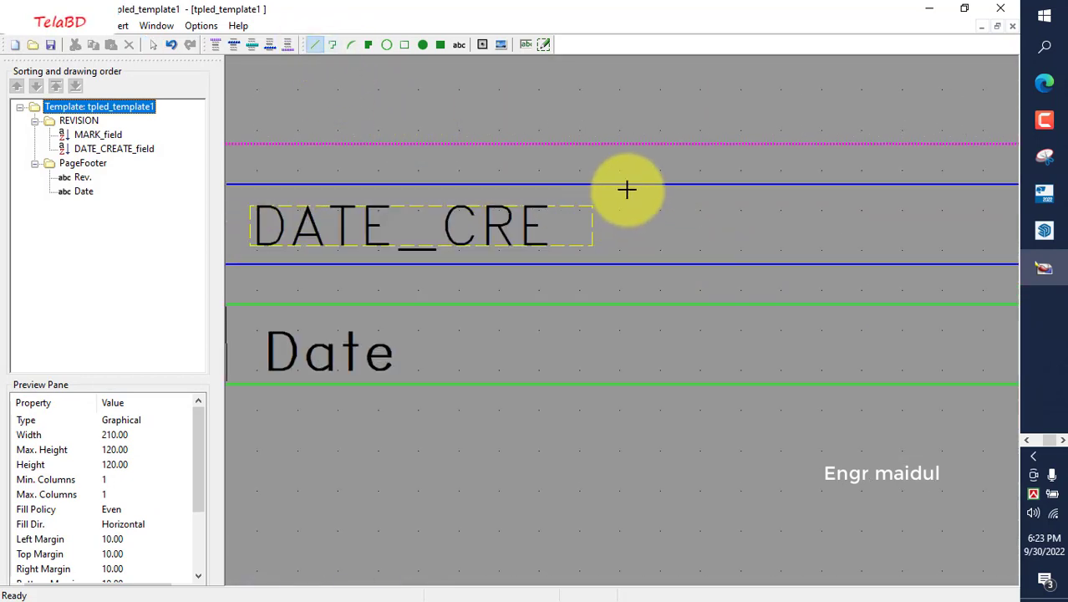
left_click(626, 186)
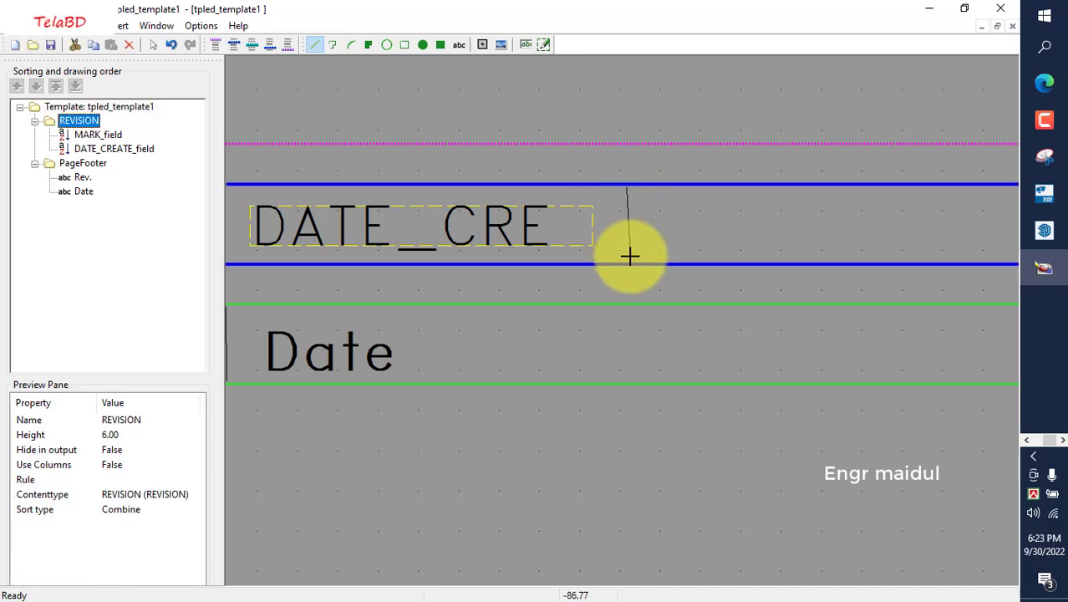
scroll(625, 259, "up", 4)
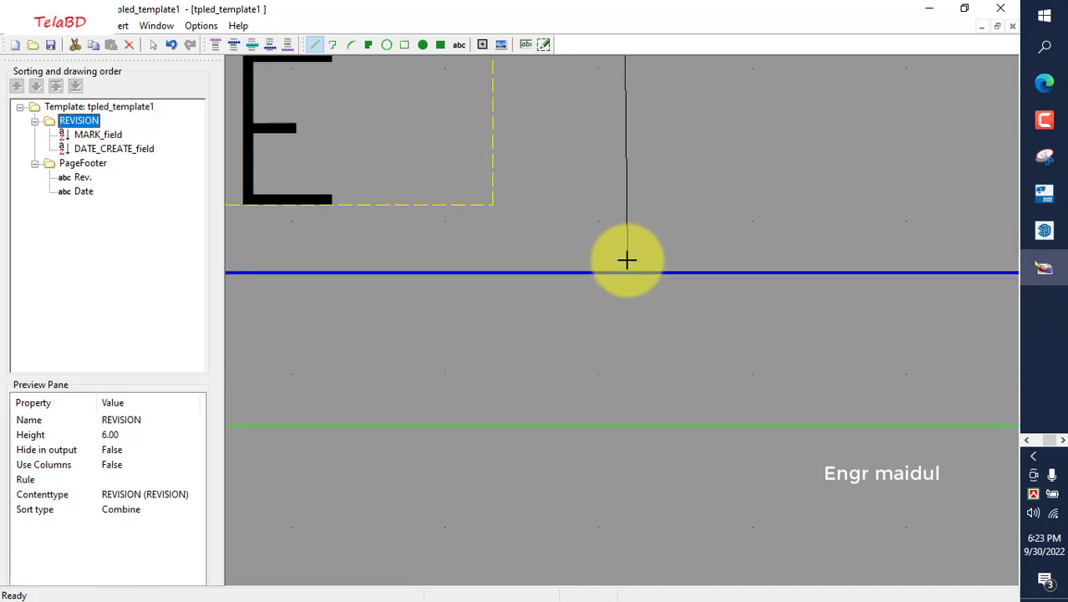
middle_click_drag(626, 260, 536, 473)
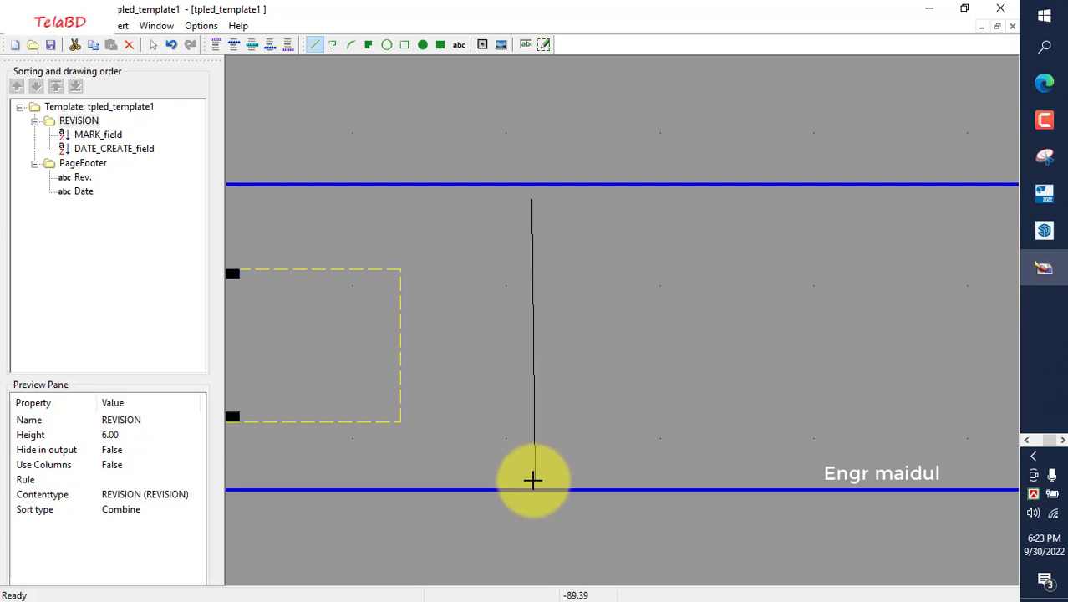
left_click(532, 479)
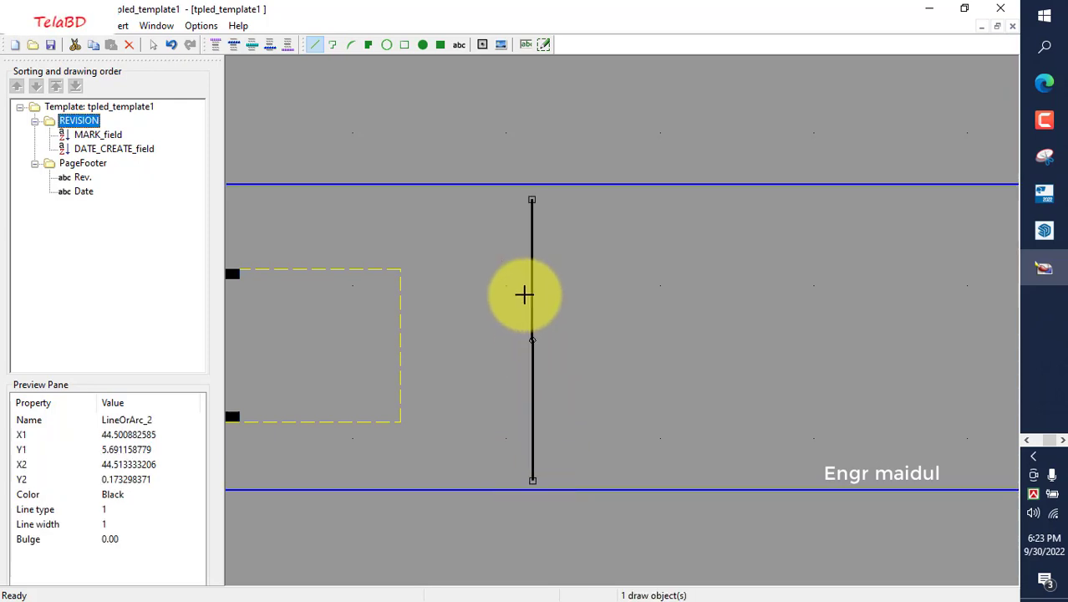
Step: Draw a vertical divider line about 5.5 high in the page footer after the "Date" heading, aligned with the REVISION row divider above
scroll(522, 293, "down", 4)
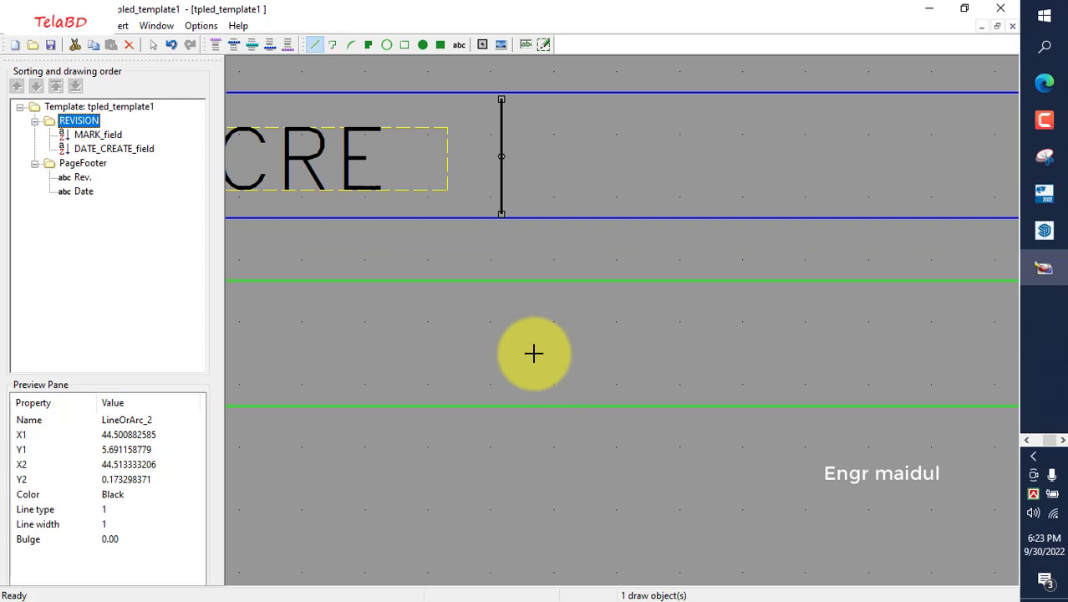
left_click(502, 287)
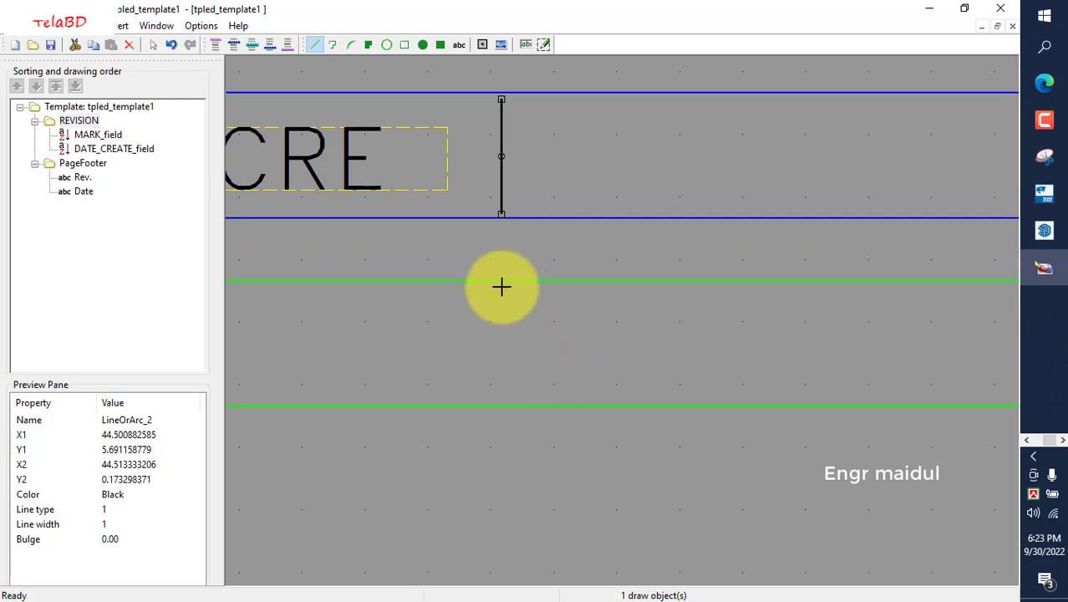
left_click(502, 401)
scroll(543, 313, "down", 6)
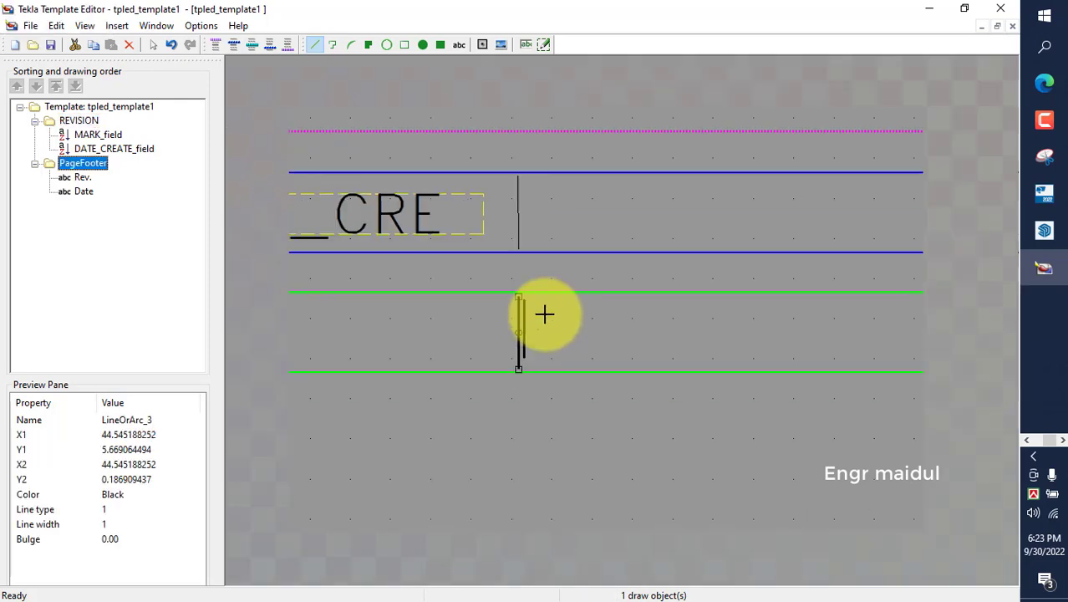
right_click(587, 252)
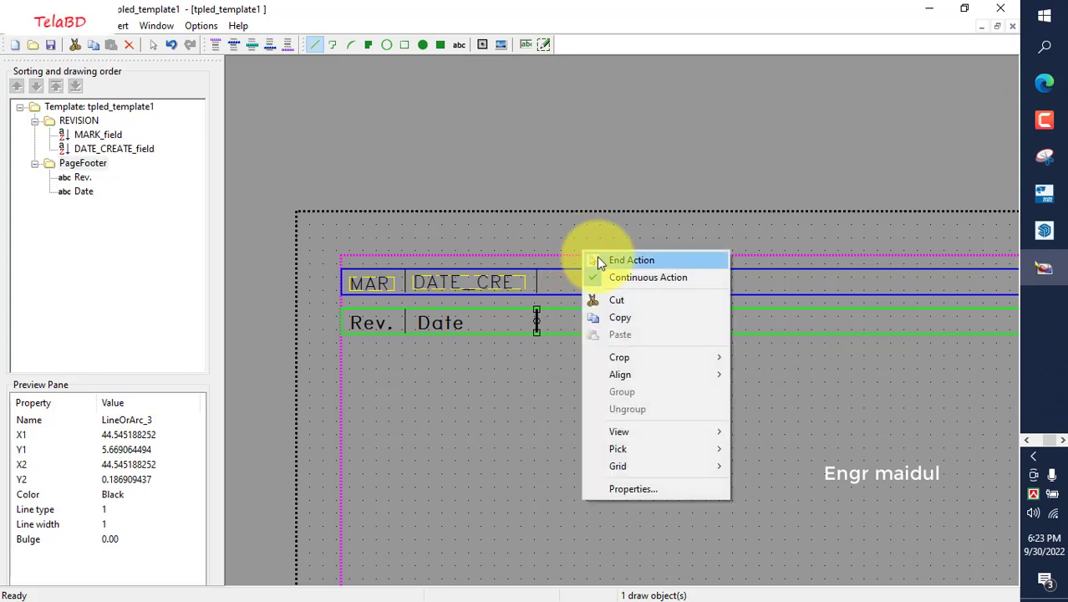
left_click(597, 257)
Step: Insert the text "Description" in the page footer, just after the divider following the "Date" heading
left_click(457, 44)
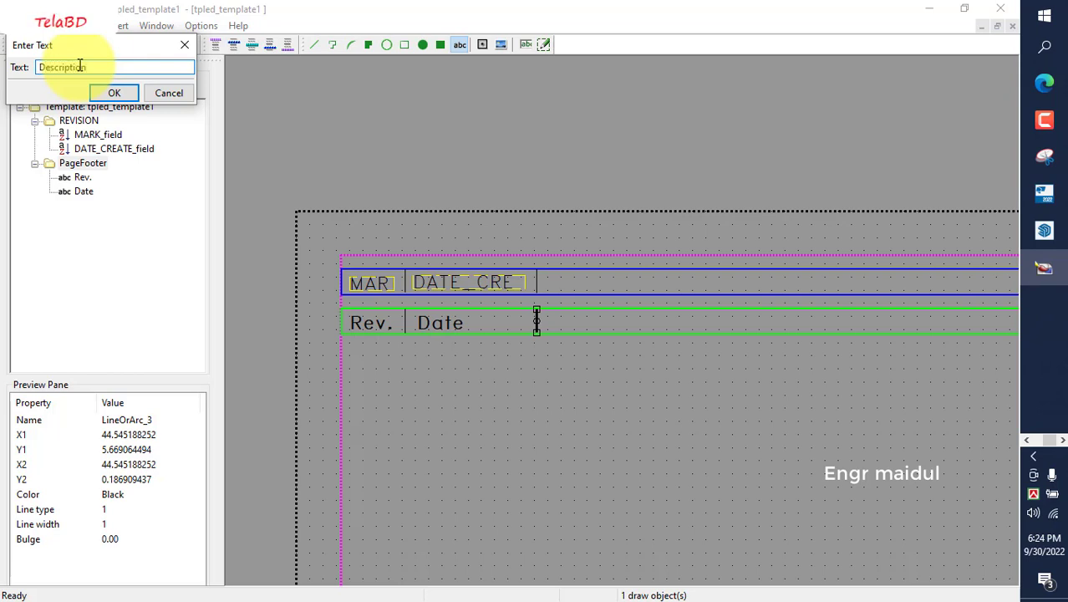
left_click(112, 93)
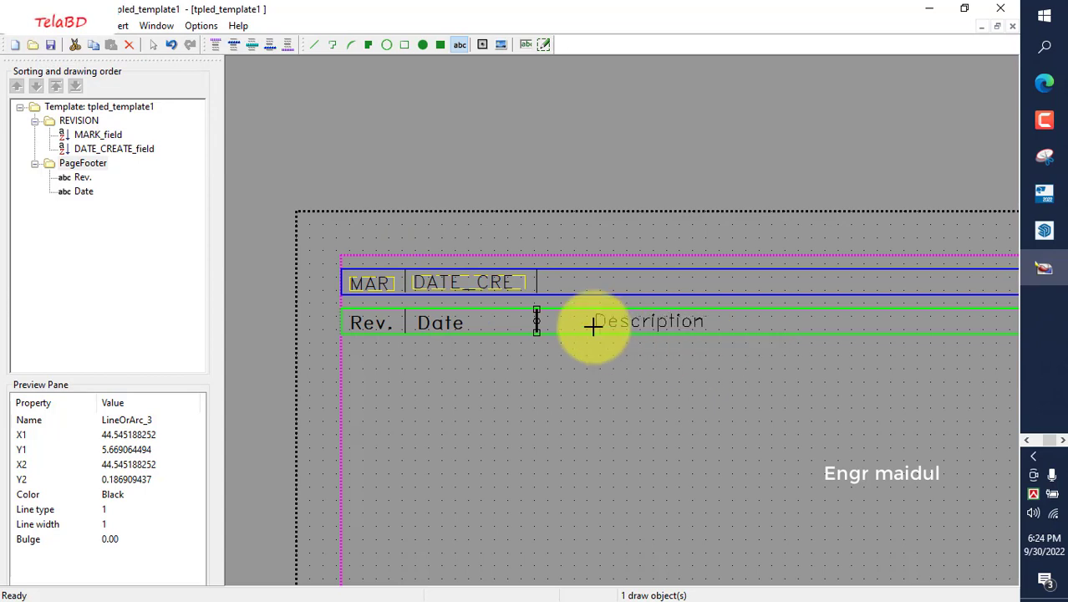
scroll(598, 329, "up", 2)
left_click(479, 326)
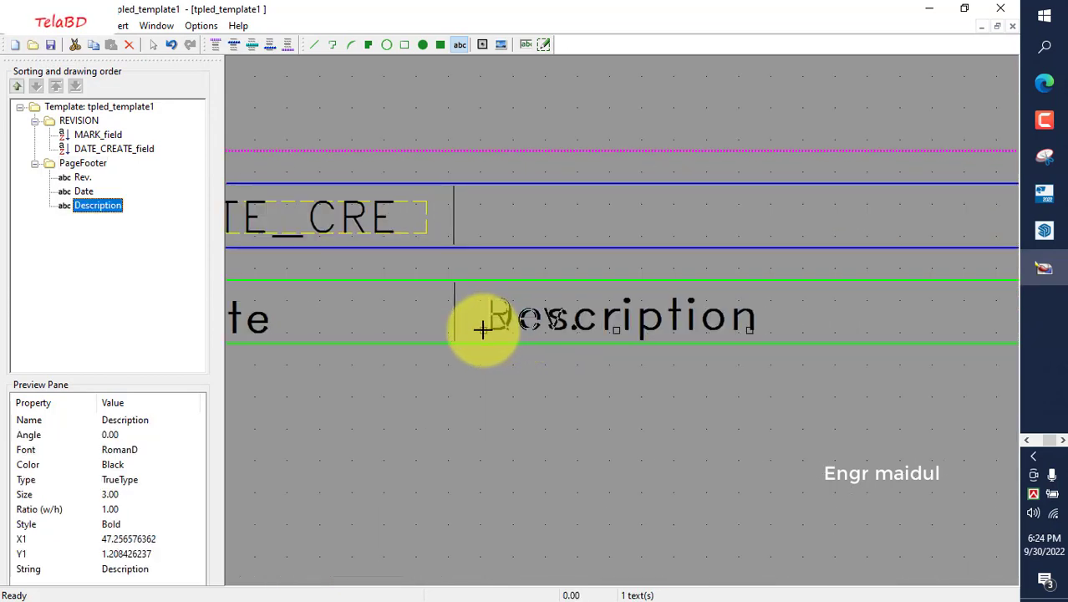
right_click(526, 241)
left_click(556, 250)
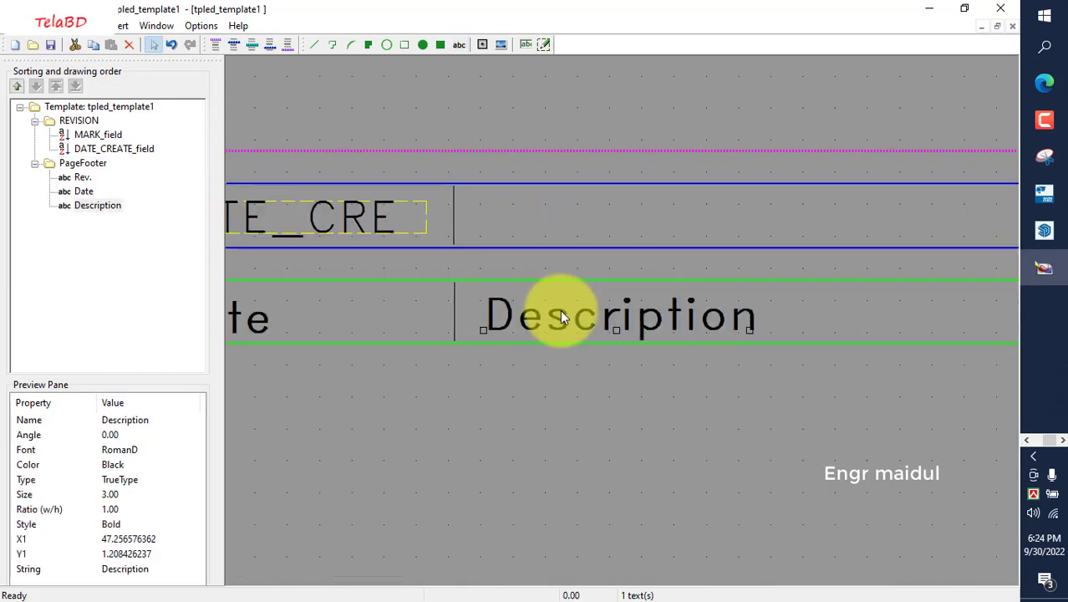
Step: Insert a value field for the DESCRIPTION attribute in the REVISION row, above the "Description" heading
left_click(525, 45)
left_click(475, 234)
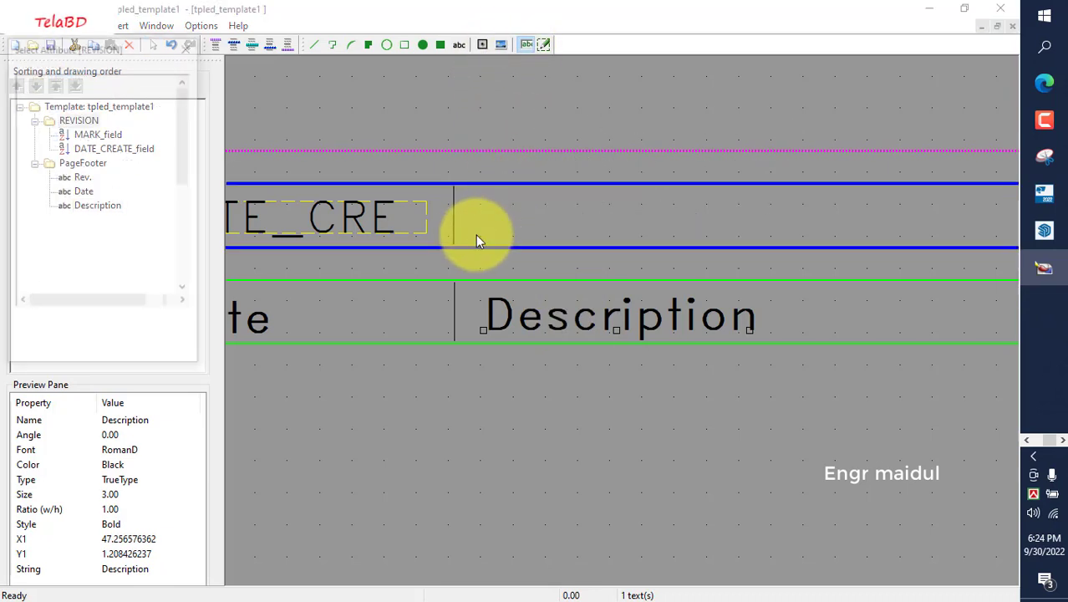
scroll(115, 210, "down", 2)
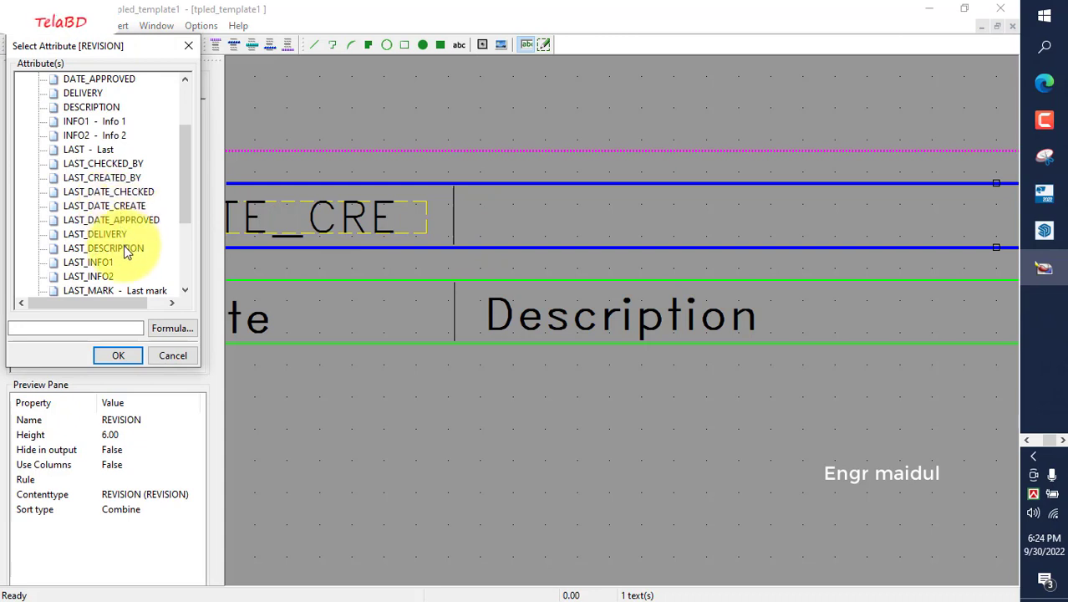
scroll(119, 227, "up", 1)
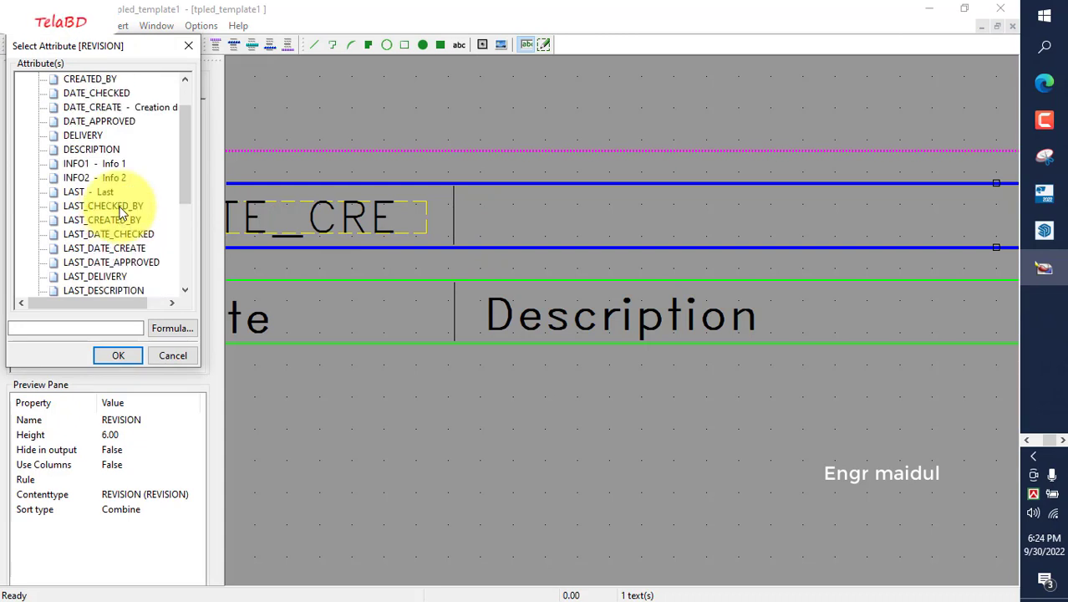
left_click(109, 151)
left_click(117, 355)
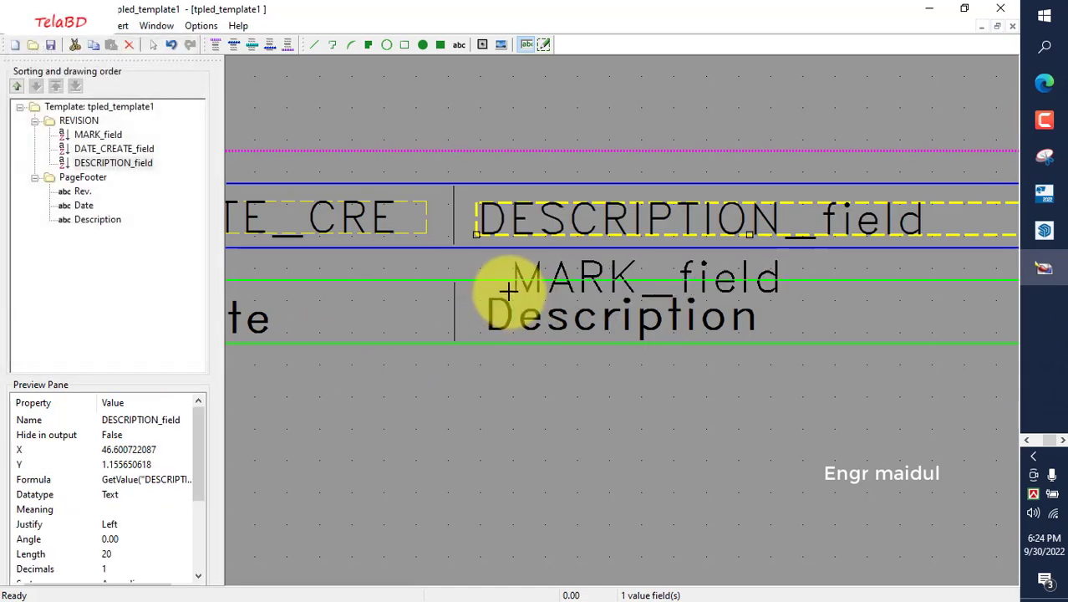
right_click(458, 172)
left_click(575, 201)
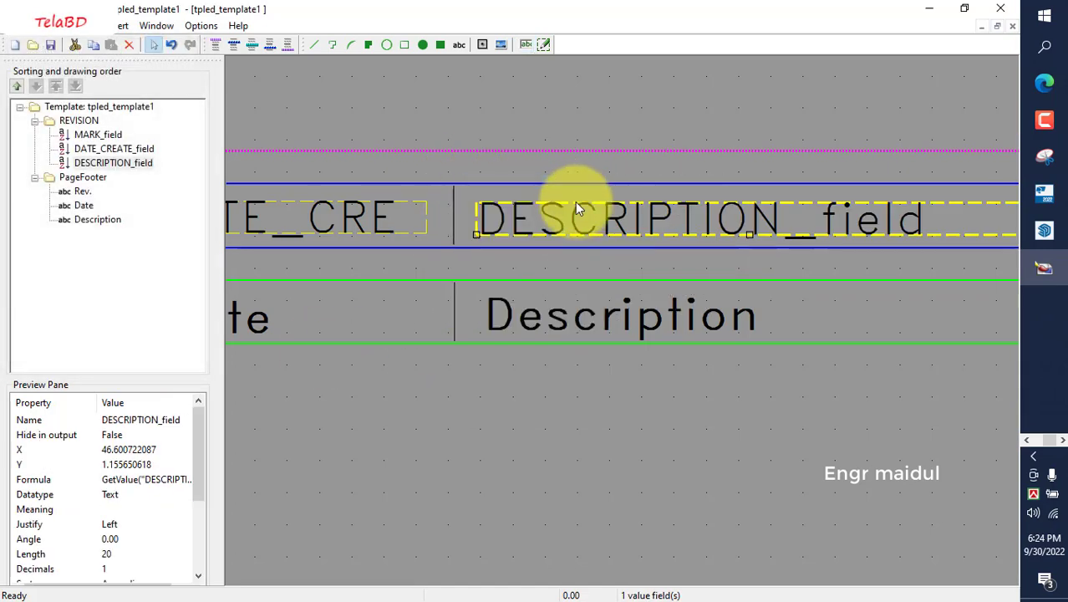
Step: Set the DESCRIPTION value field's length to 12 characters
double_click(557, 218)
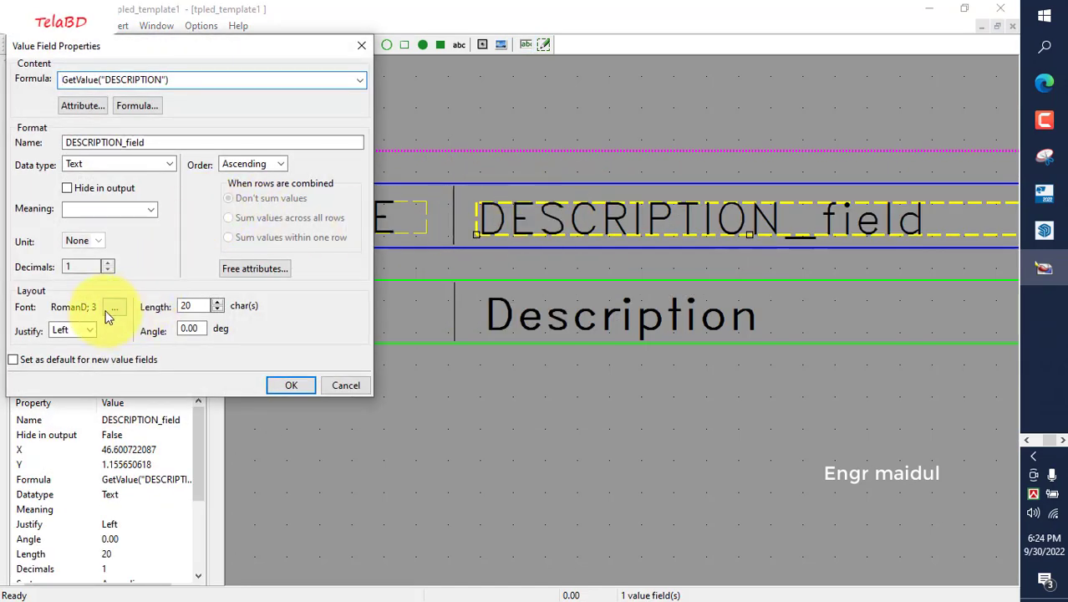
left_click(195, 305)
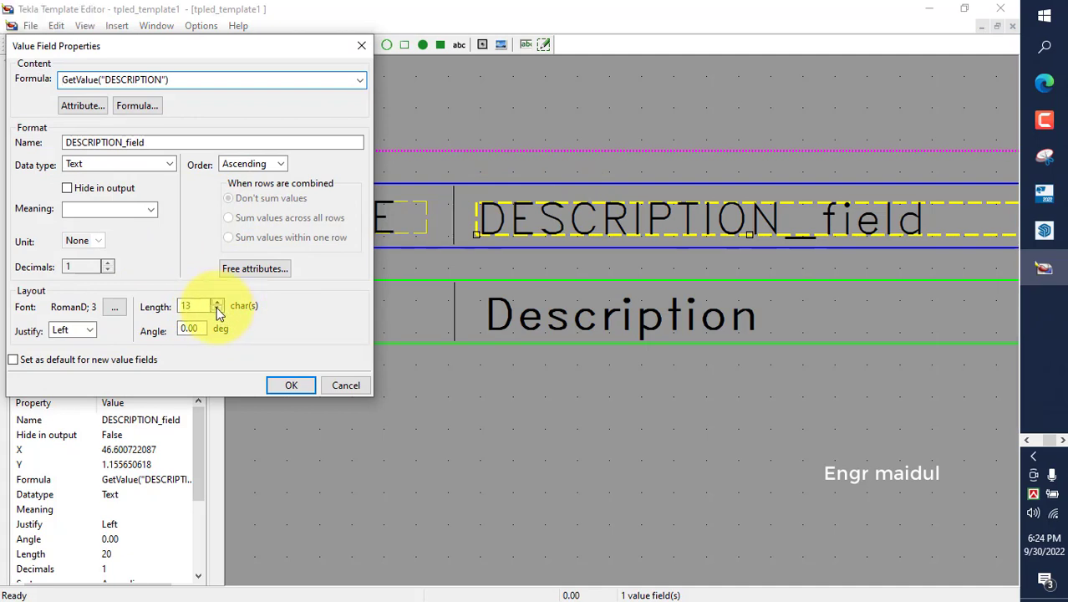
left_click(288, 385)
scroll(512, 276, "down", 2)
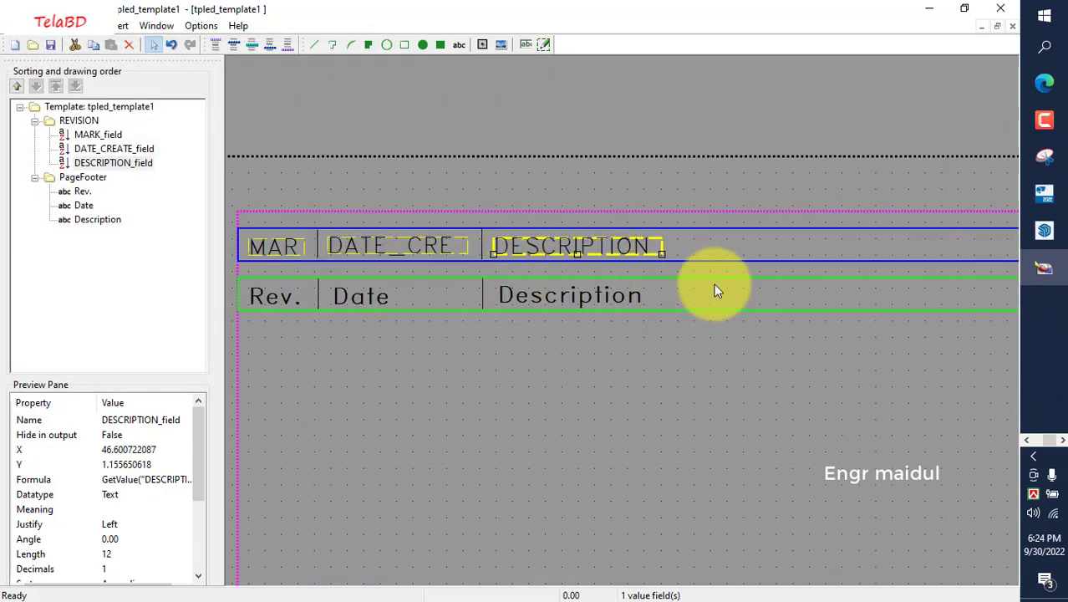
left_click(728, 250)
Step: Draw a vertical divider line about 4.9 high in the REVISION row, just after the DESCRIPTION value field
scroll(753, 262, "up", 4)
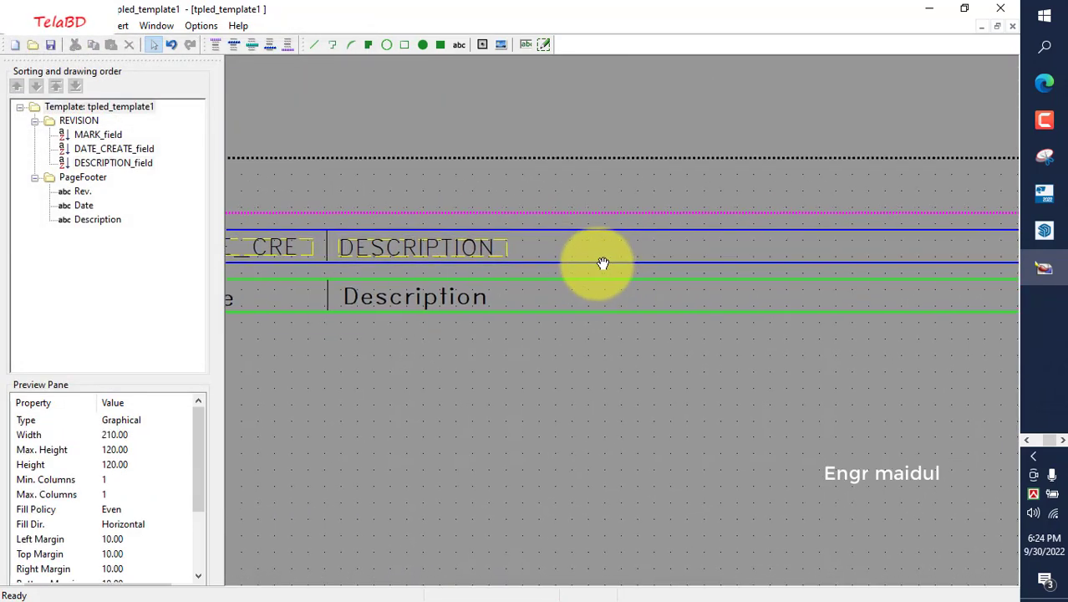
left_click(314, 46)
scroll(505, 219, "up", 1)
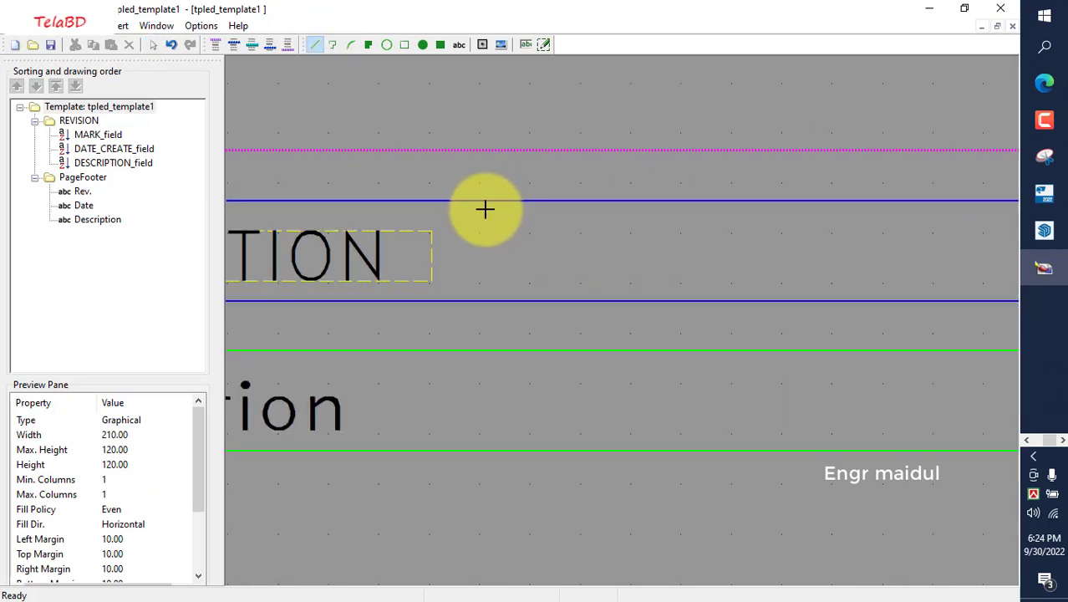
left_click(482, 207)
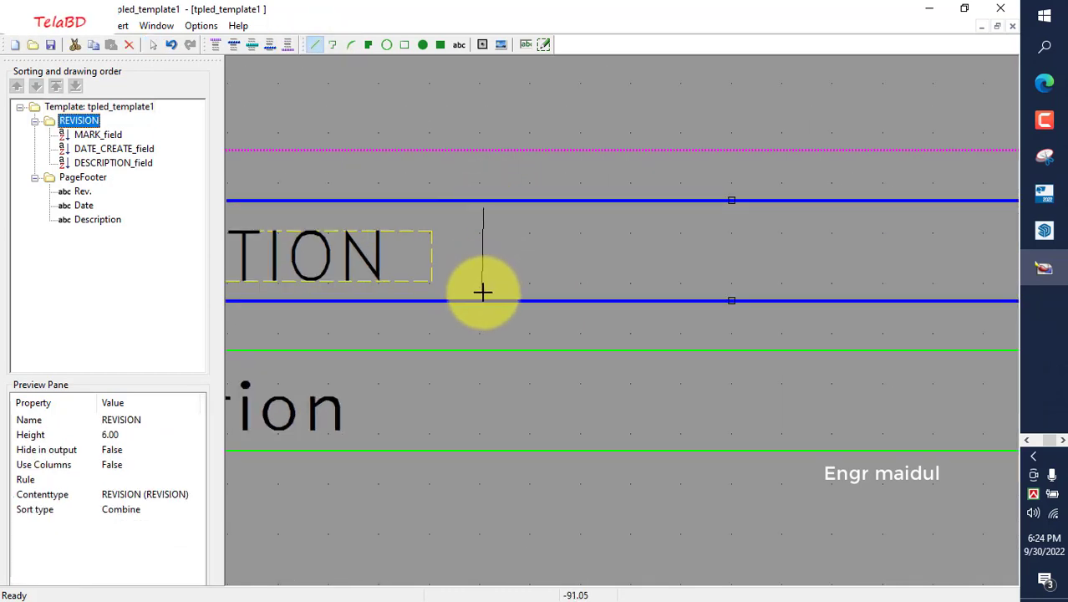
scroll(485, 291, "up", 5)
middle_click_drag(485, 289, 466, 390)
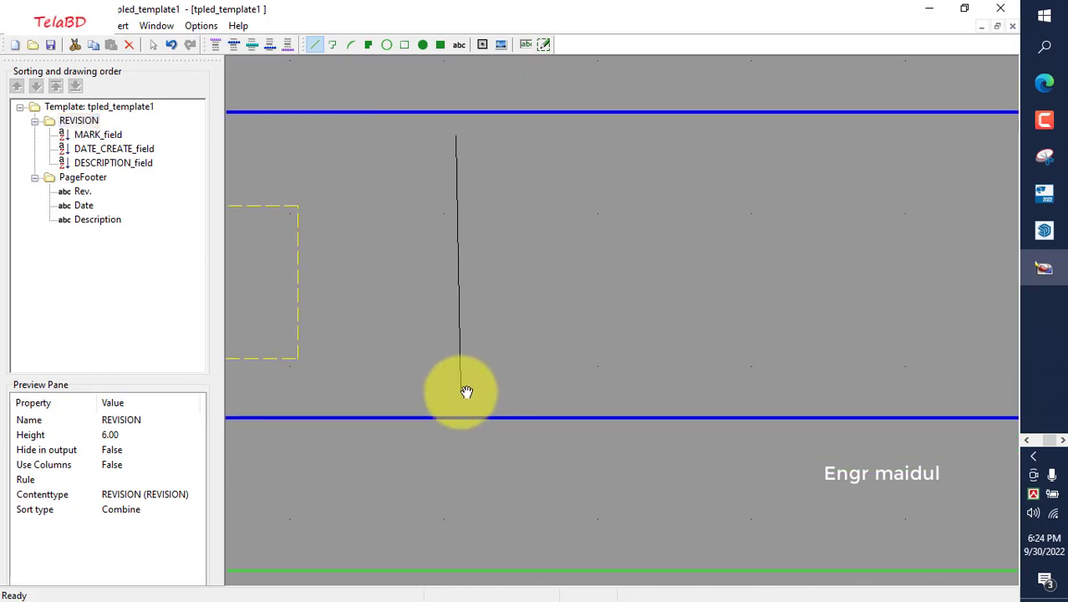
left_click(455, 384)
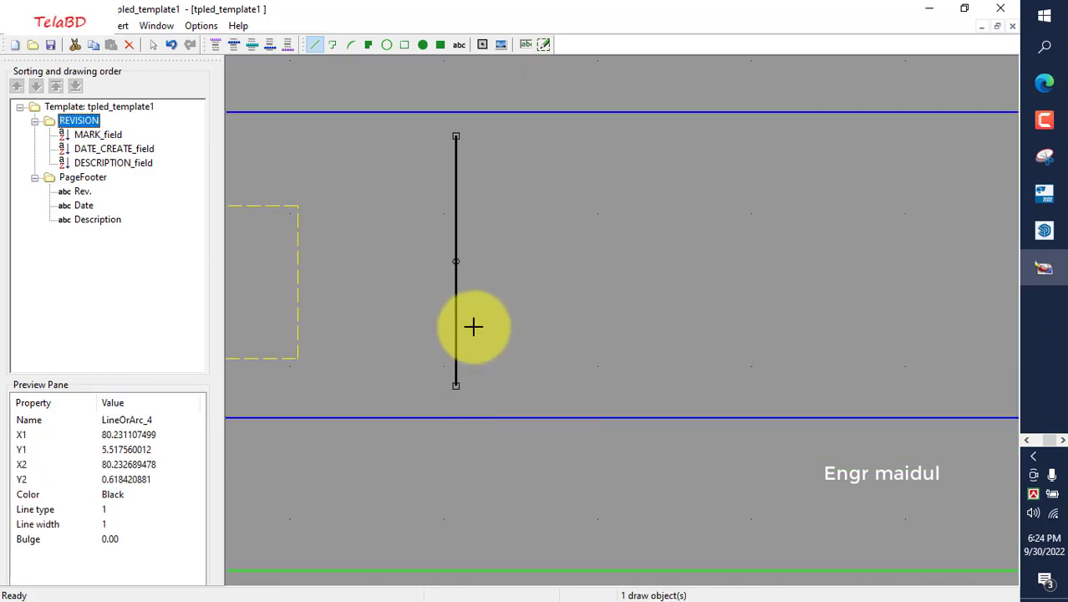
Step: Draw a vertical divider line about 5.5 high in the page footer after the "Description" heading, aligned with the REVISION row divider above
scroll(483, 250, "down", 5)
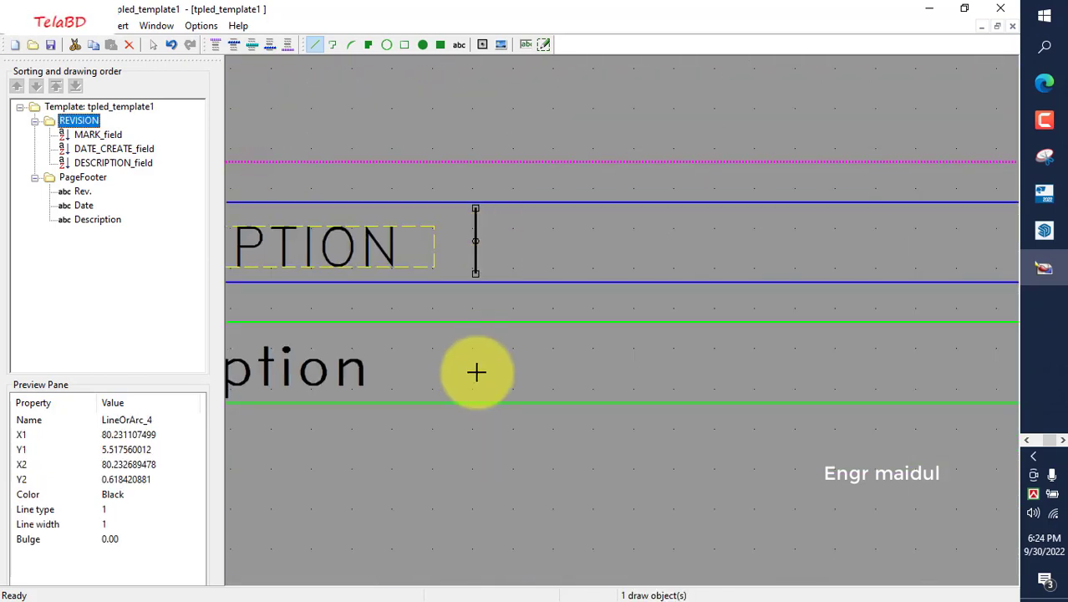
middle_click_drag(477, 372, 480, 323)
scroll(470, 297, "up", 3)
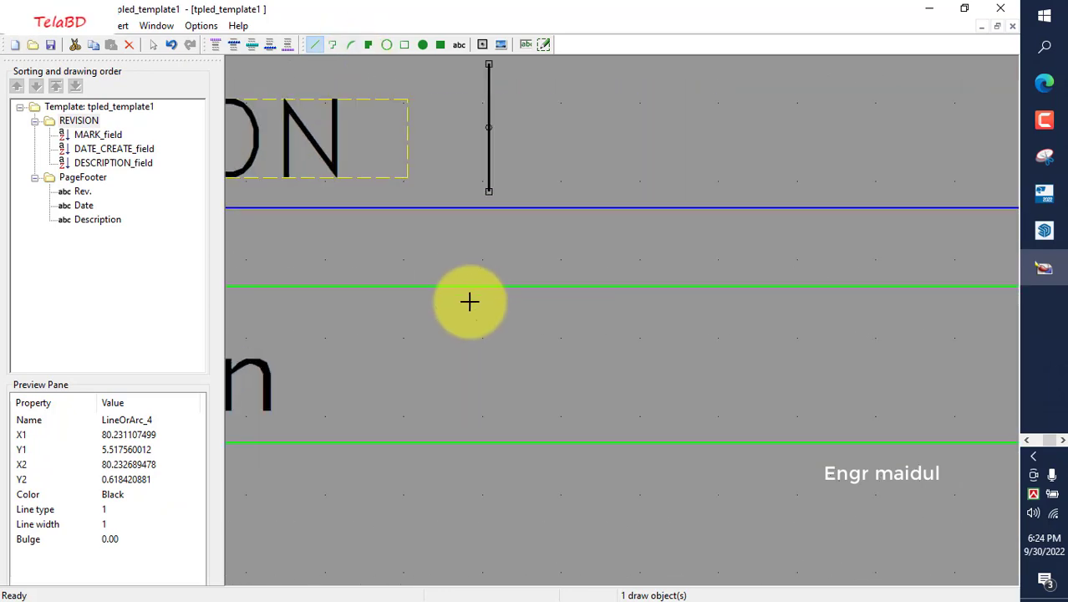
left_click(488, 293)
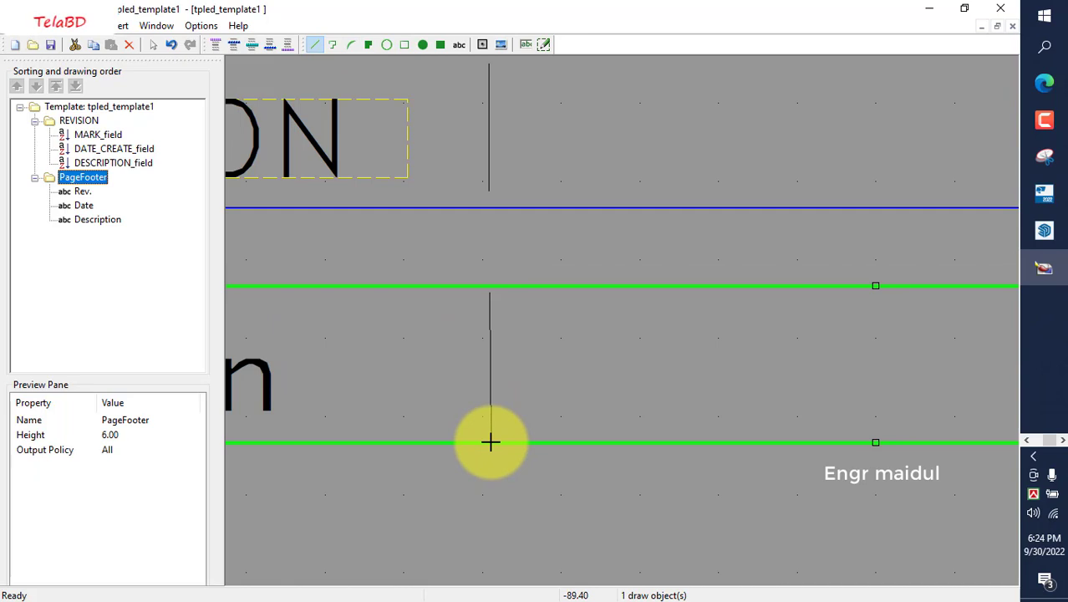
scroll(491, 442, "up", 3)
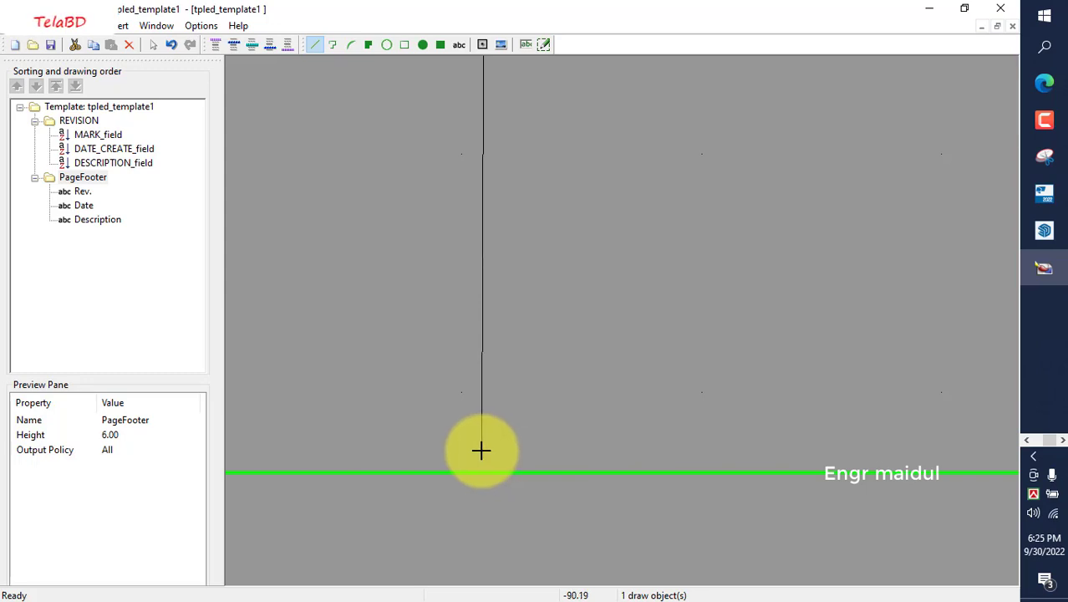
left_click(484, 450)
scroll(499, 382, "down", 3)
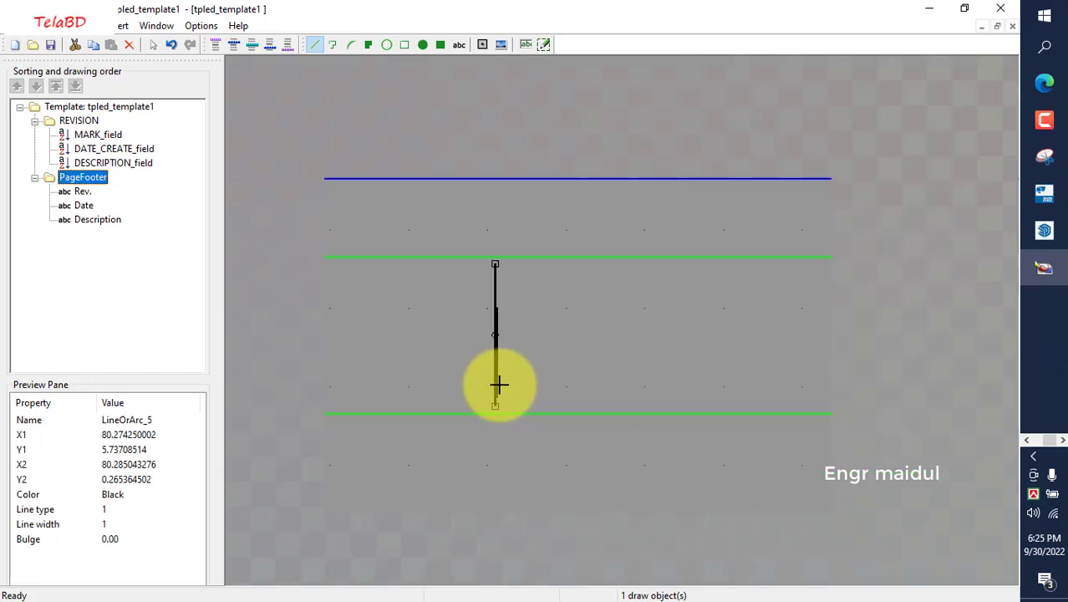
right_click(555, 272)
left_click(596, 276)
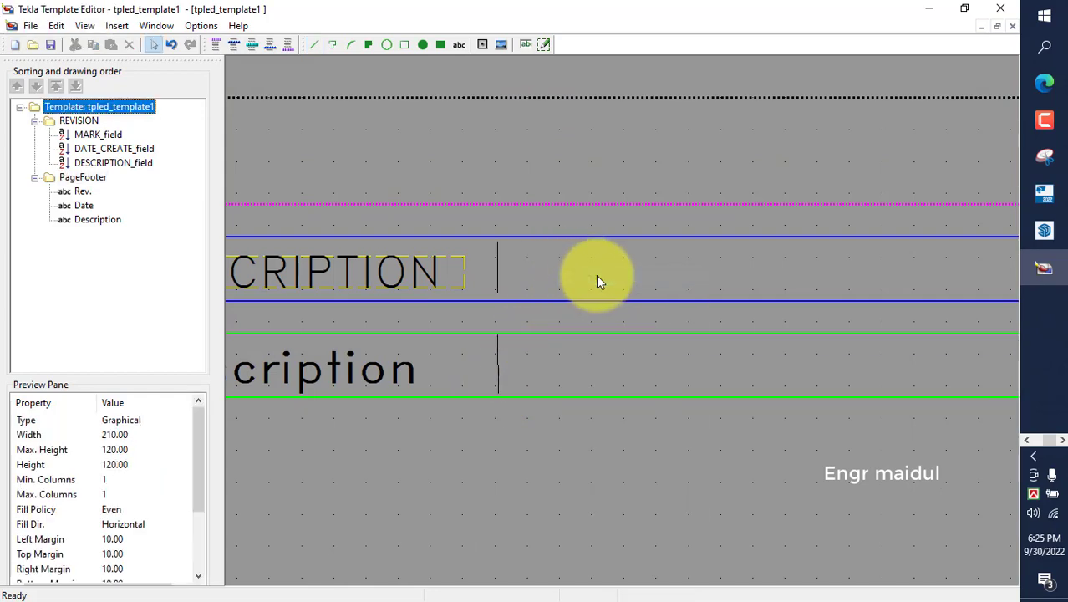
scroll(532, 292, "down", 3)
scroll(535, 309, "down", 3)
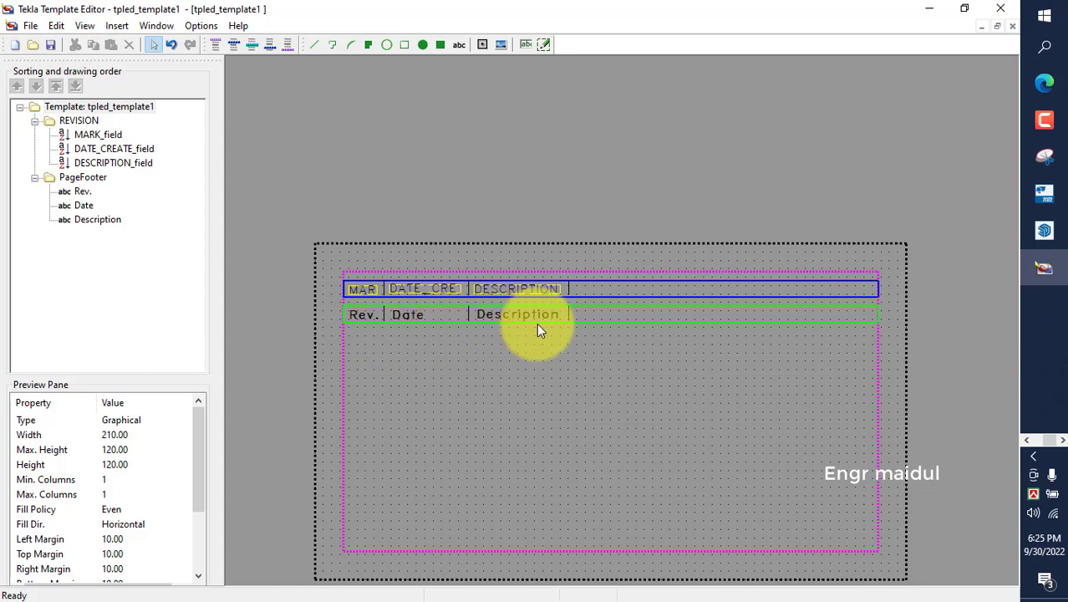
Step: Add the text "Drawn by" to the page footer, just after the divider line that follows the "Description" heading
middle_click_drag(640, 315, 559, 317)
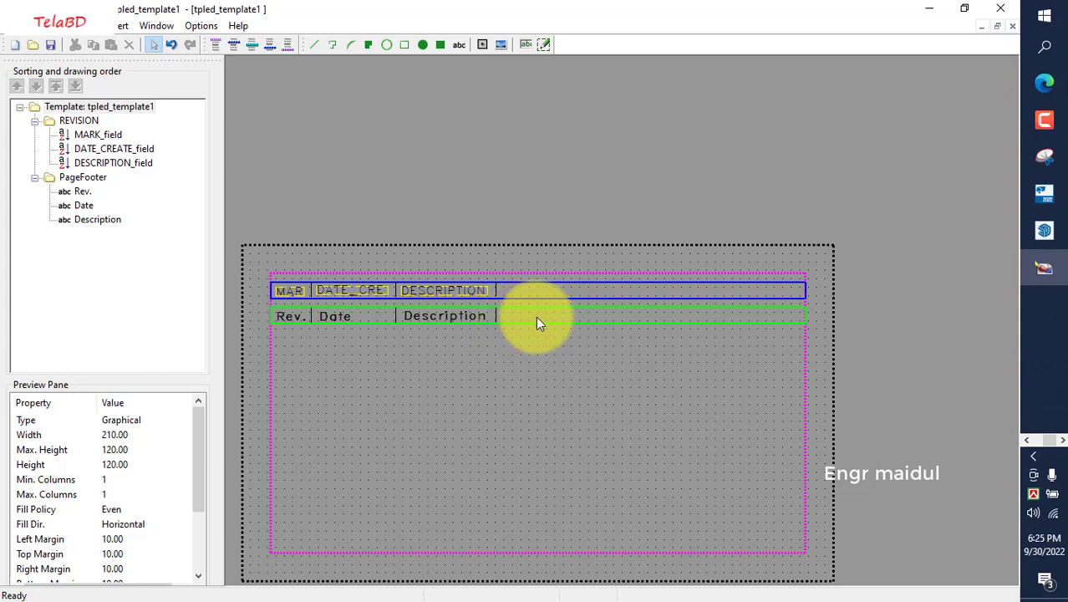
left_click(459, 46)
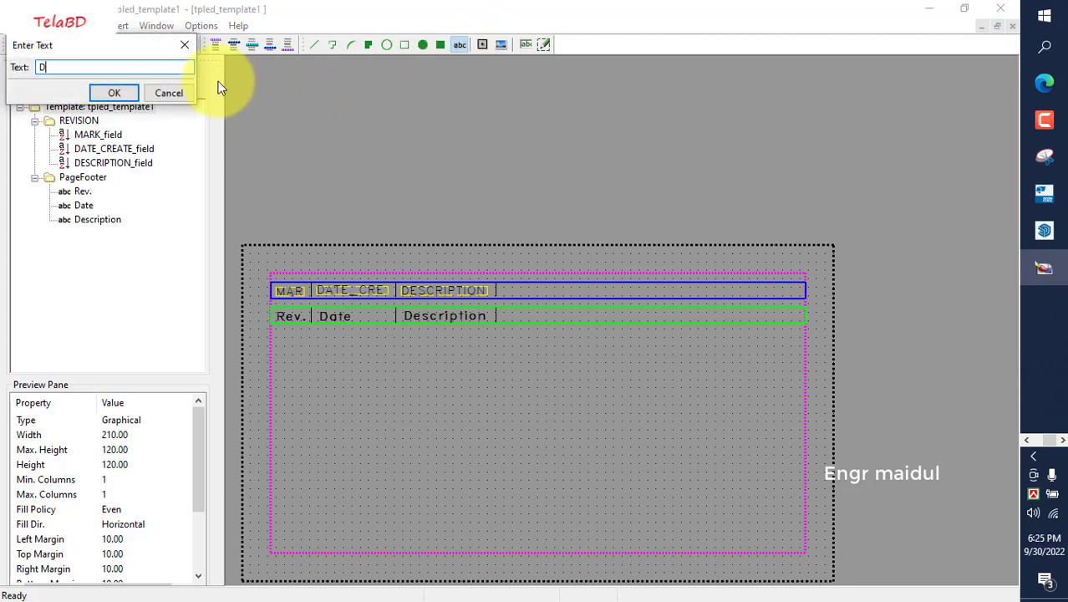
type("Drawn by")
left_click(115, 93)
scroll(534, 322, "up", 4)
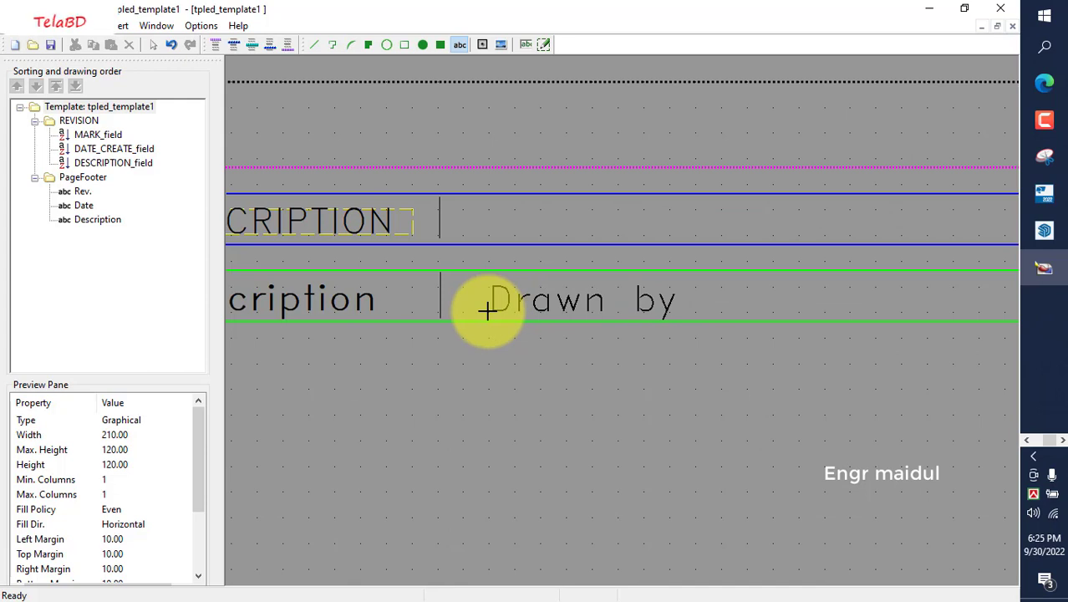
left_click(487, 310)
right_click(546, 220)
left_click(577, 233)
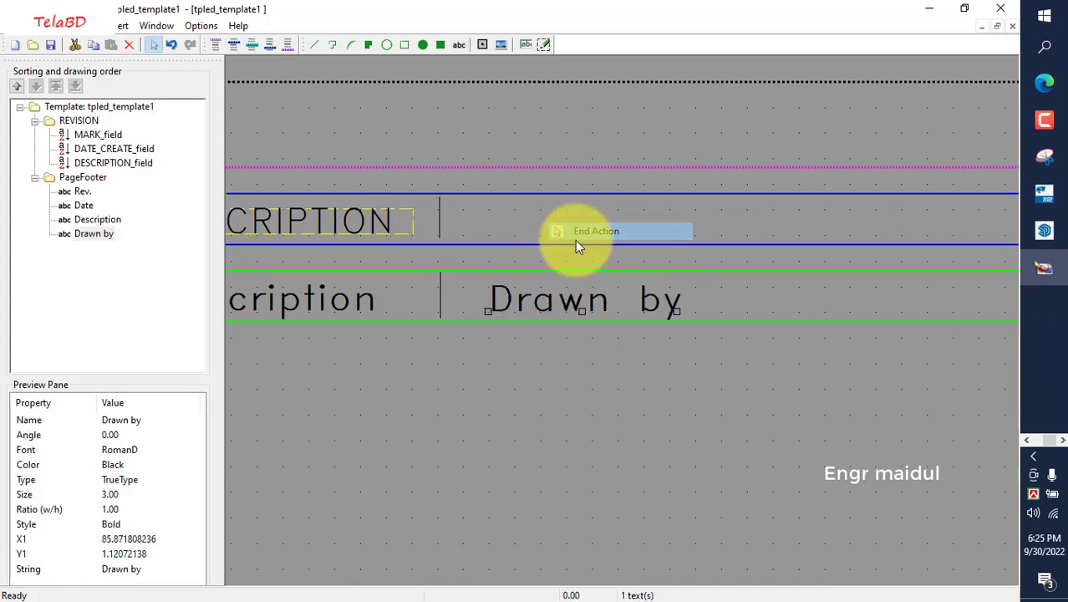
Step: Insert a value field for the INFO1 attribute in the REVISION row, above the "Drawn by" heading
left_click(525, 44)
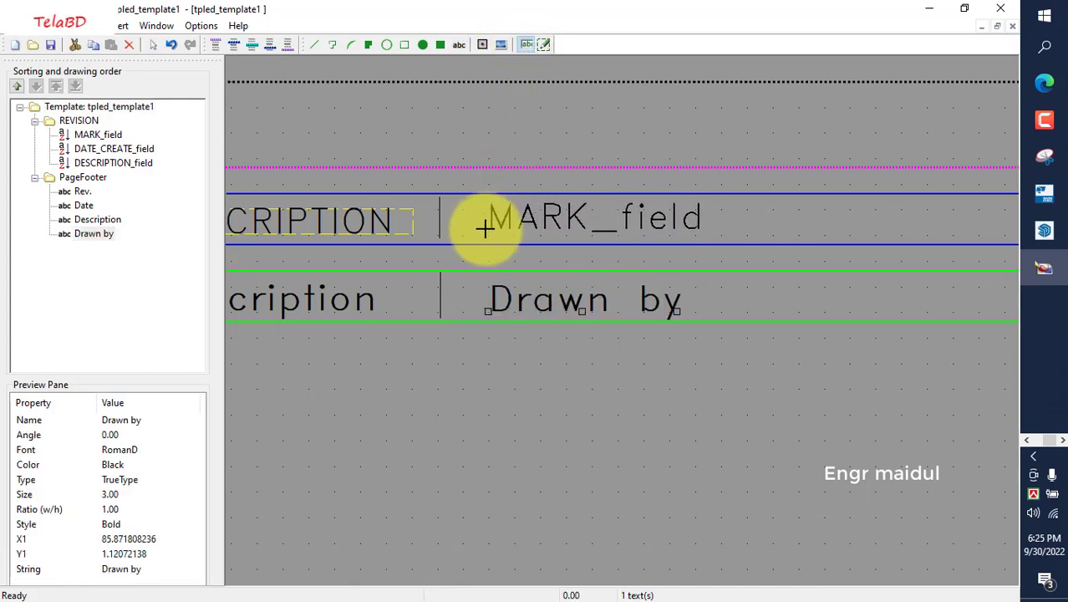
left_click(485, 232)
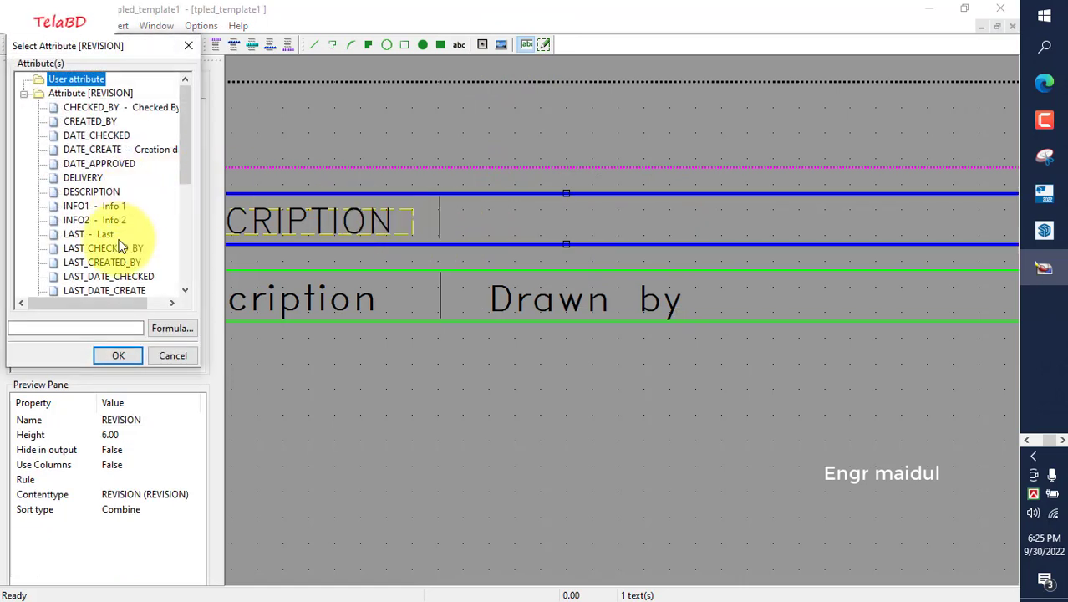
left_click(97, 209)
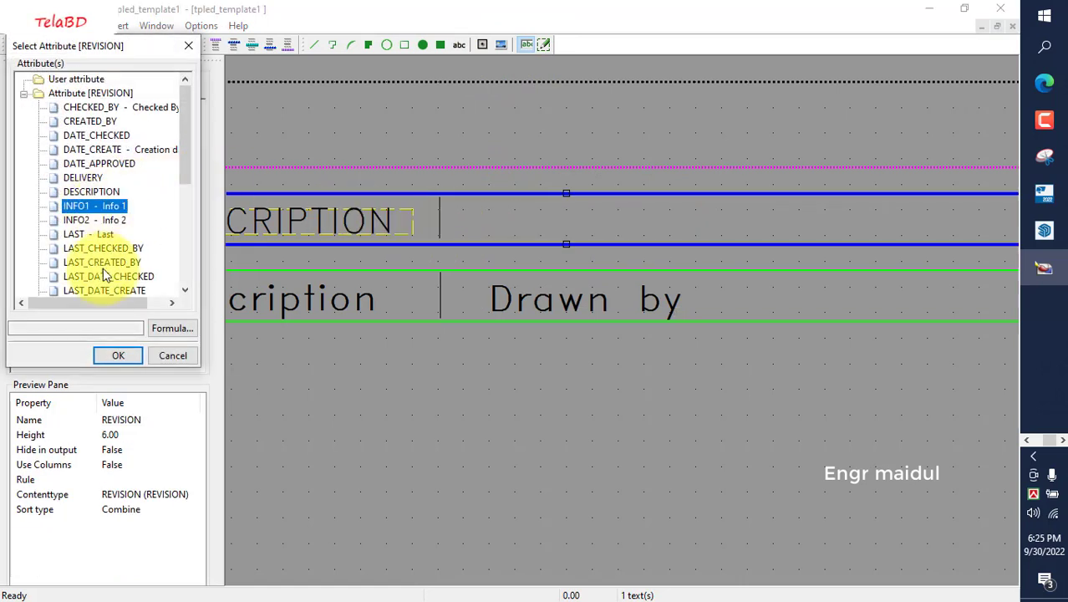
left_click(121, 357)
right_click(487, 180)
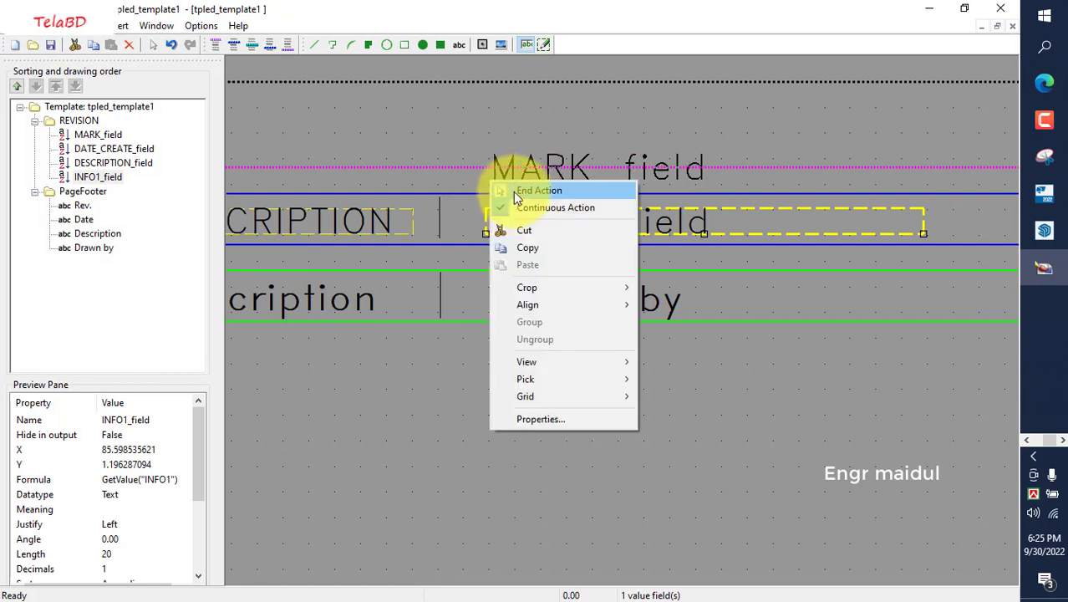
left_click(516, 182)
Step: Set the INFO1 value field's length to 10 characters
double_click(535, 220)
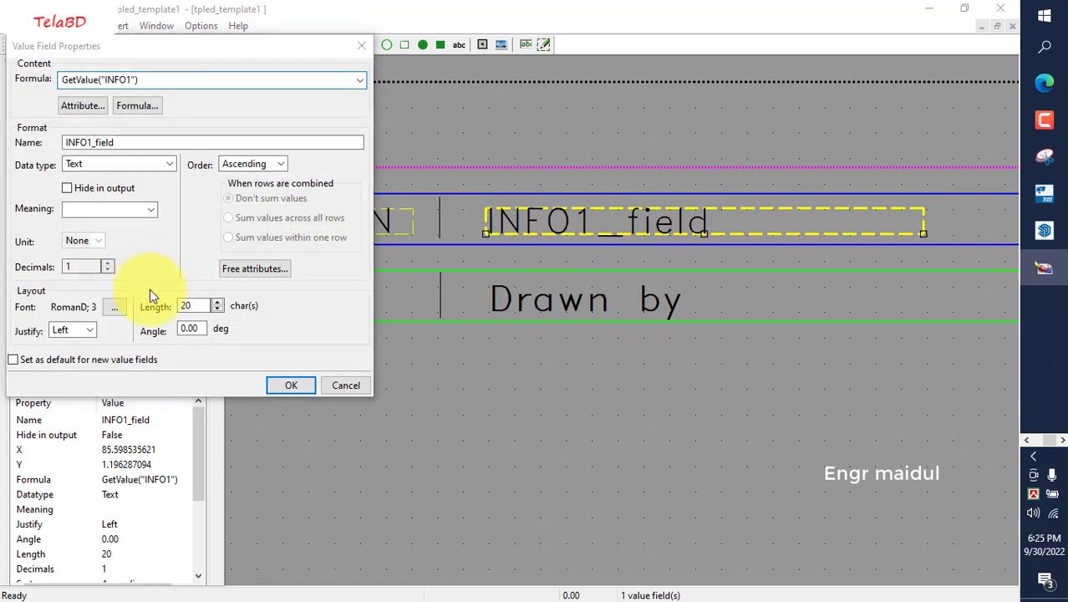
left_click(218, 311)
left_click(218, 311)
left_click(218, 311)
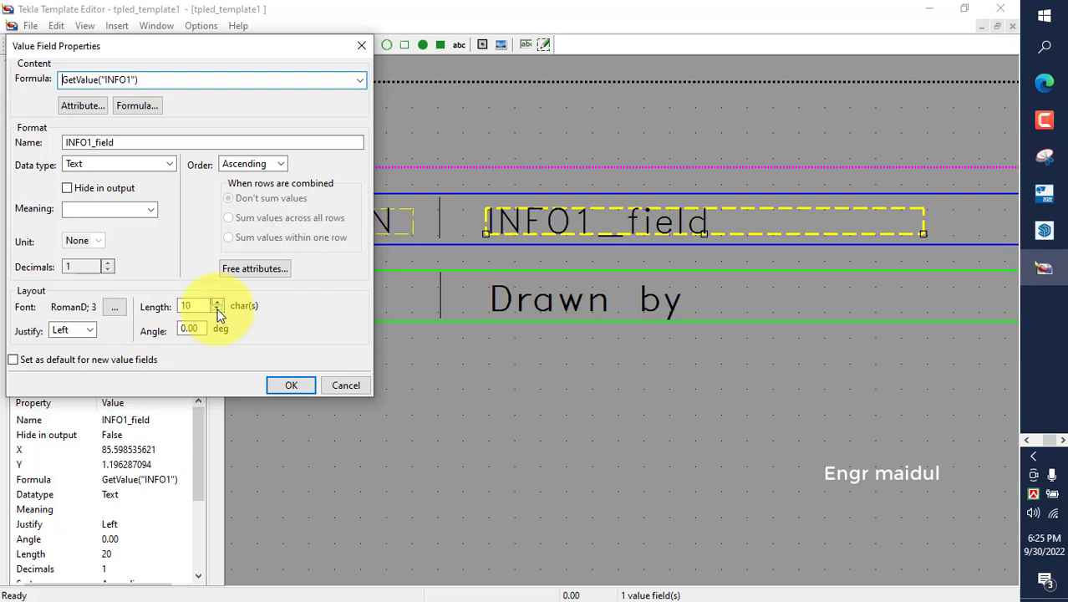
left_click(288, 383)
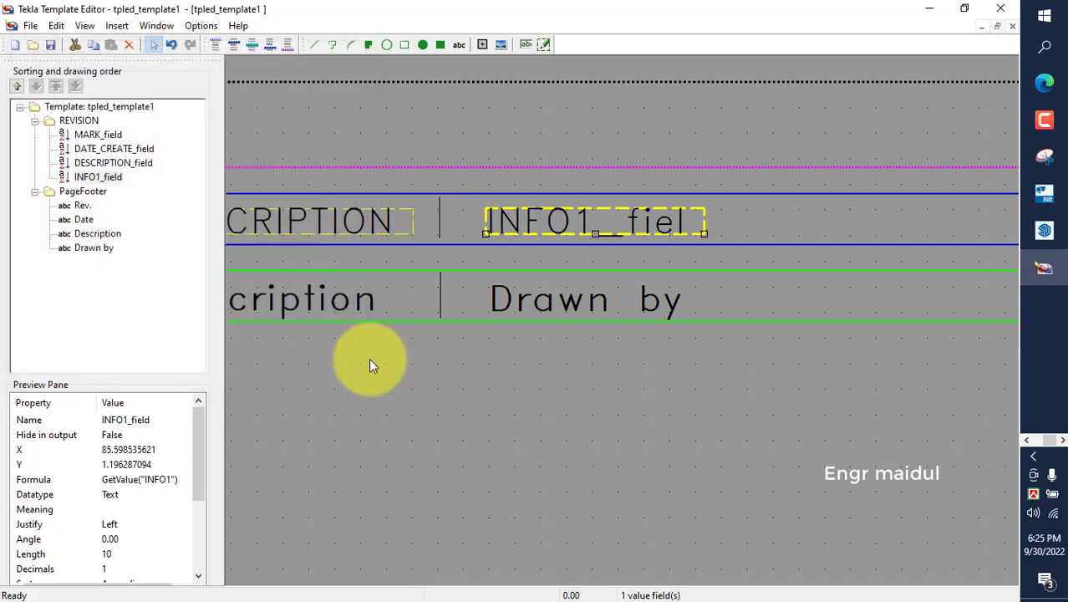
left_click(766, 238)
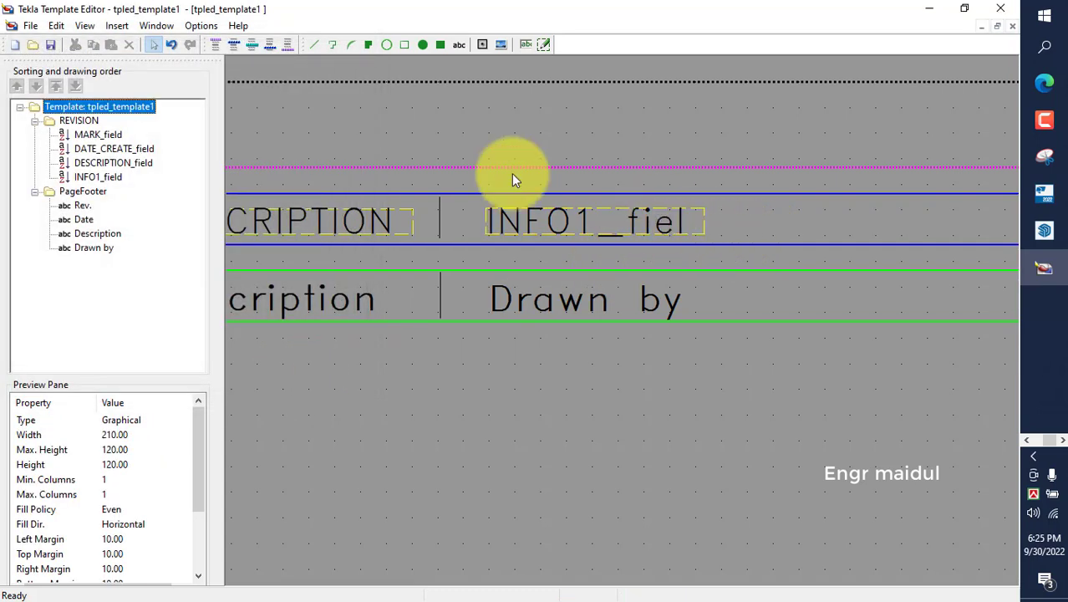
Step: Draw a vertical divider line about 5.3 high in the REVISION row, just after the INFO1 value field
left_click(313, 45)
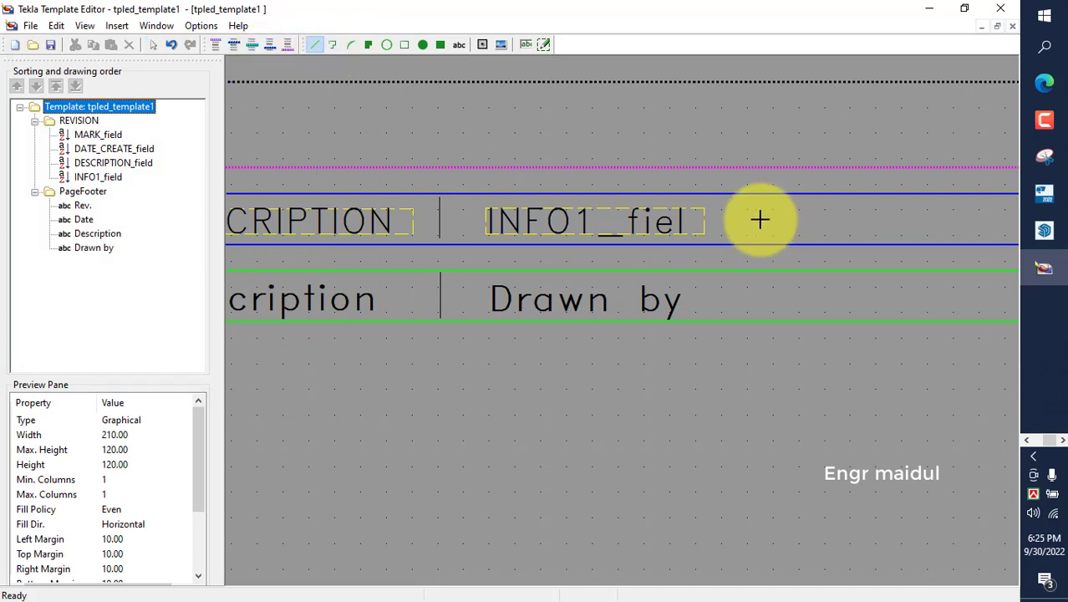
scroll(755, 218, "up", 3)
middle_click_drag(644, 225, 632, 218)
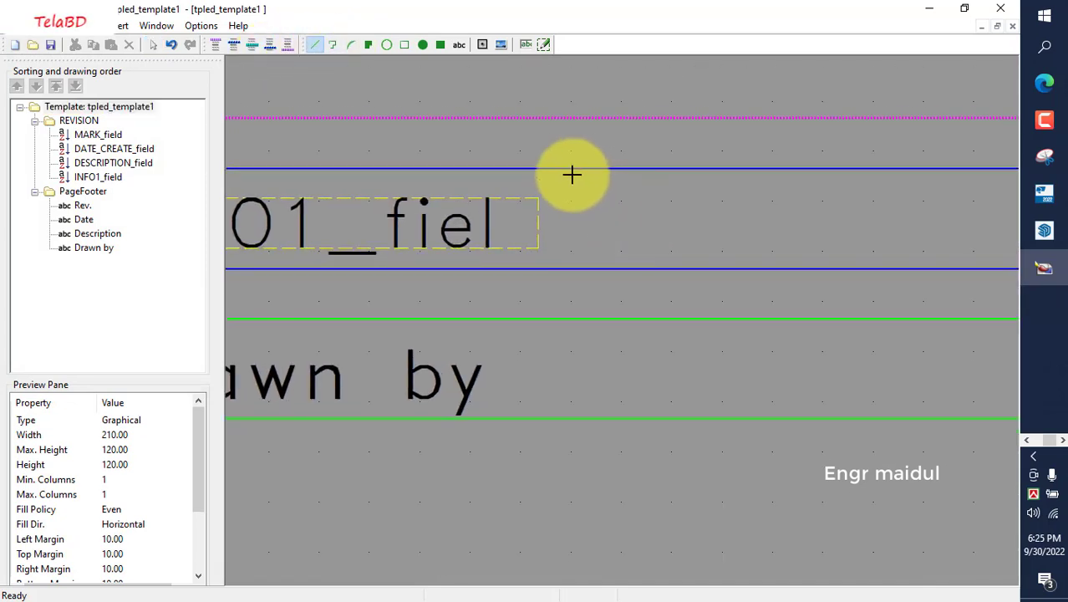
left_click(572, 175)
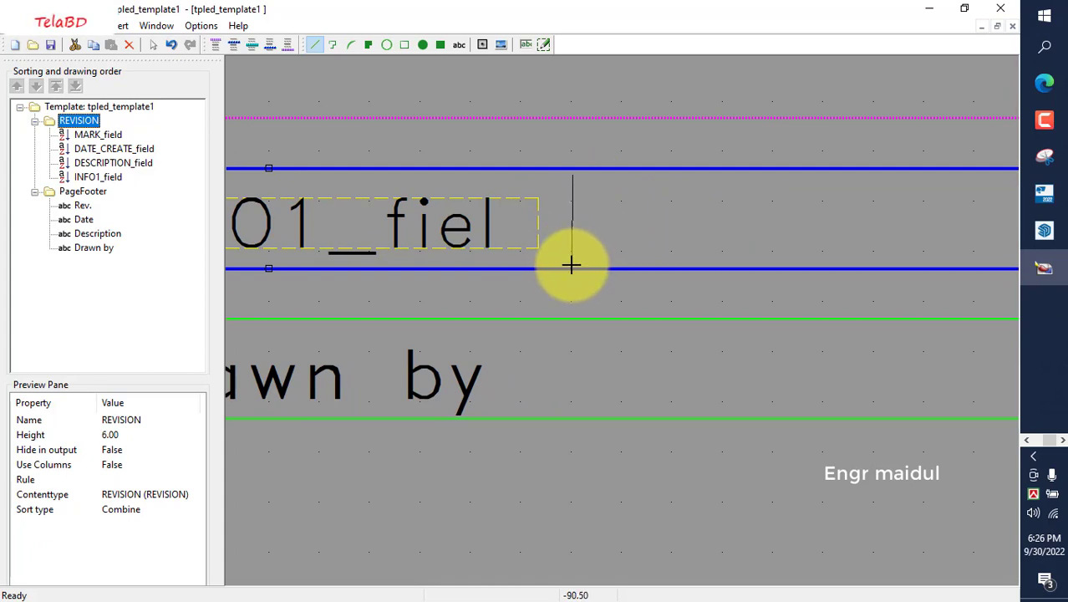
scroll(572, 266, "up", 3)
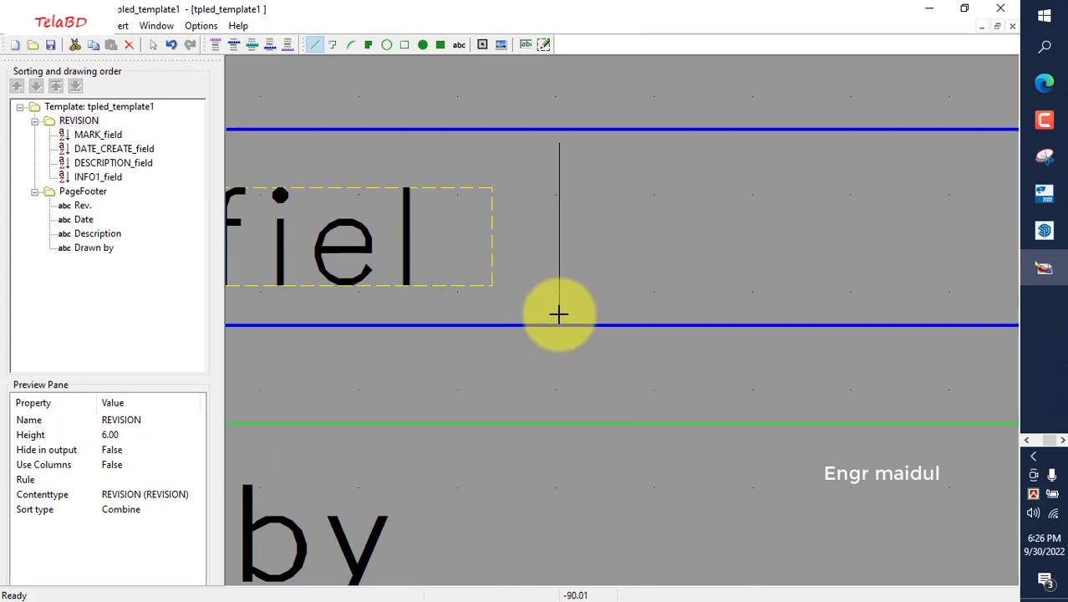
left_click(559, 314)
Step: Draw a vertical divider line about 5.4 high in the page footer after the "Drawn by" heading, aligned with the REVISION row divider above
scroll(584, 288, "down", 2)
scroll(582, 290, "up", 3)
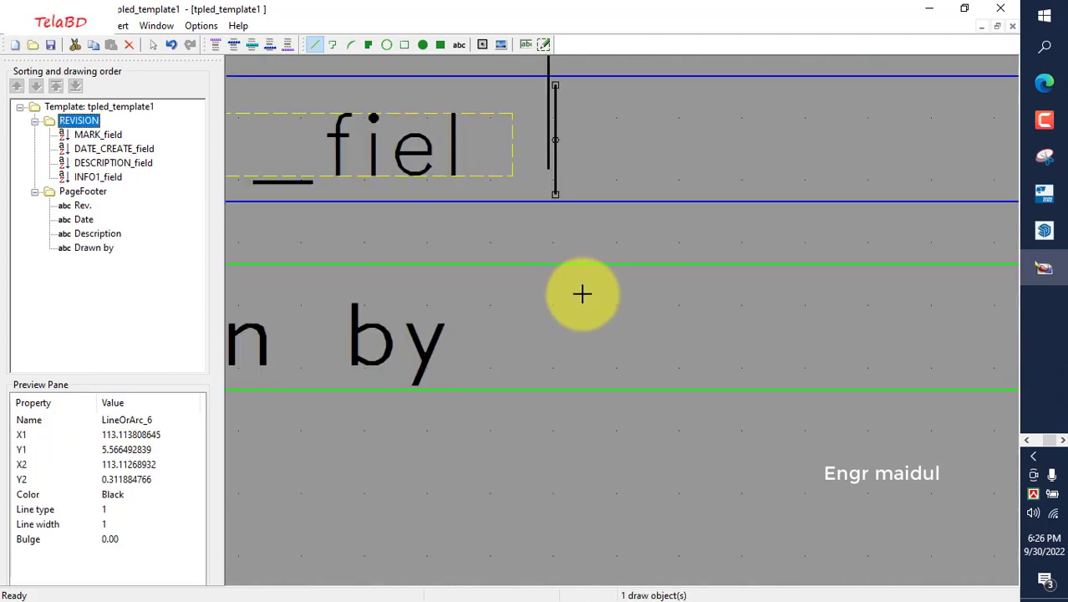
left_click(550, 266)
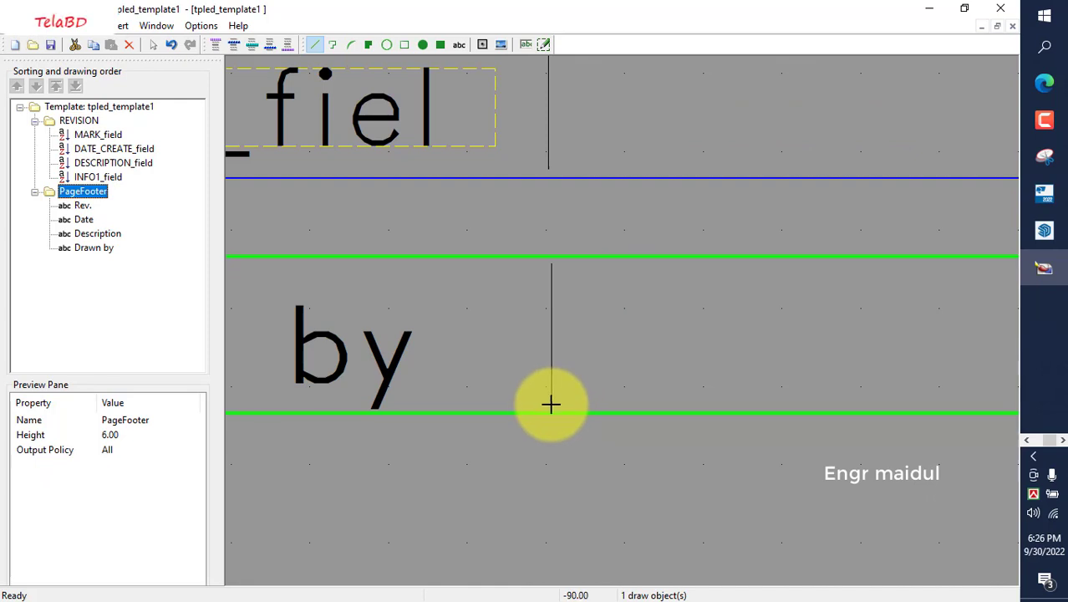
left_click(550, 410)
scroll(607, 172, "down", 2)
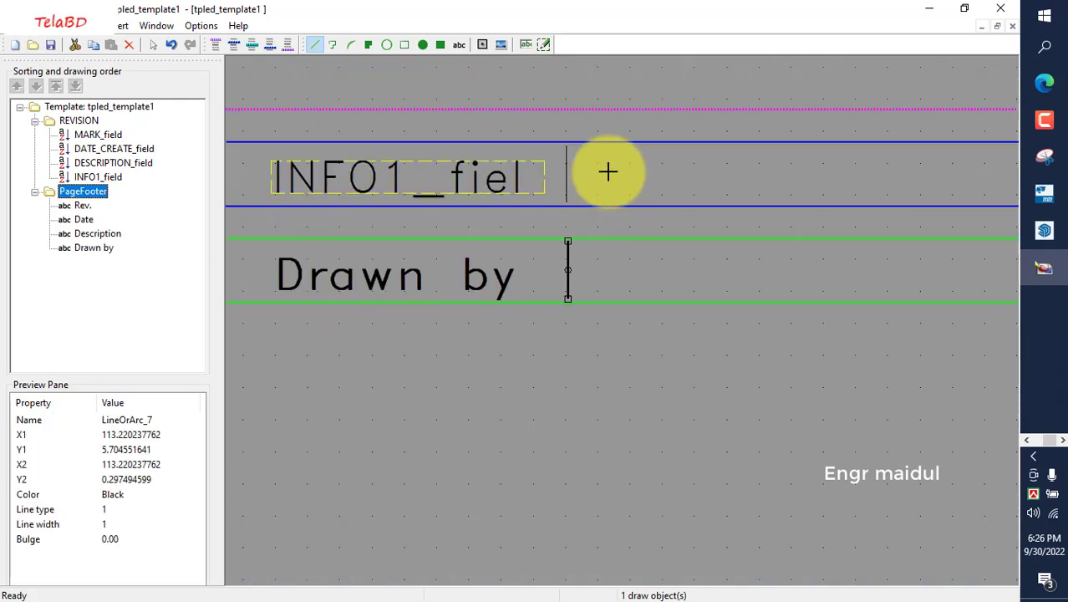
right_click(608, 172)
left_click(643, 179)
left_click(590, 276)
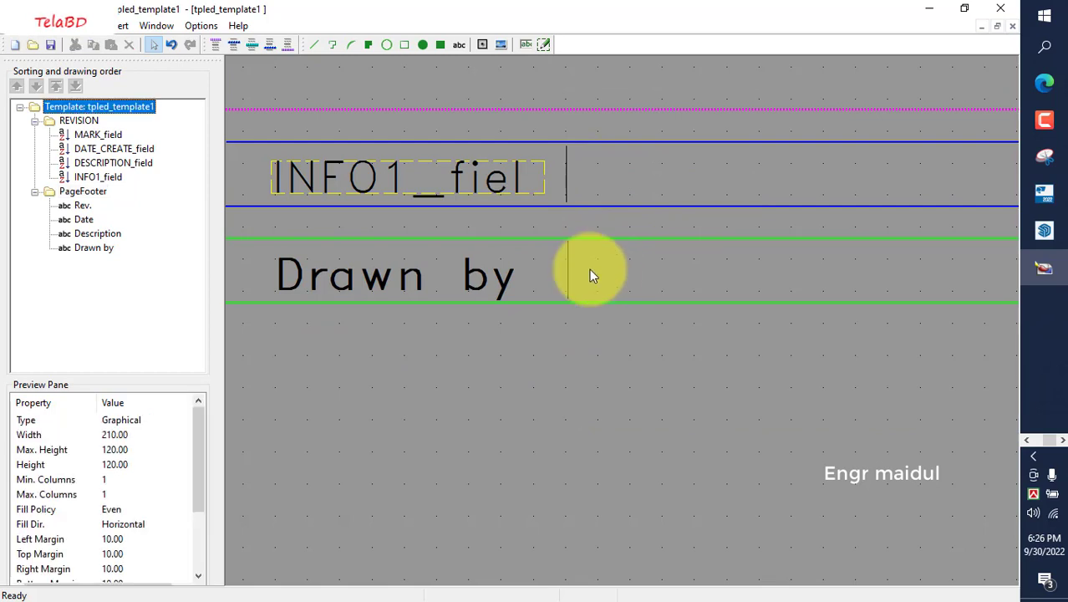
Step: Add the text "CHK'D by" to the page footer, after the divider line that follows the "Drawn by" heading
scroll(589, 270, "down", 2)
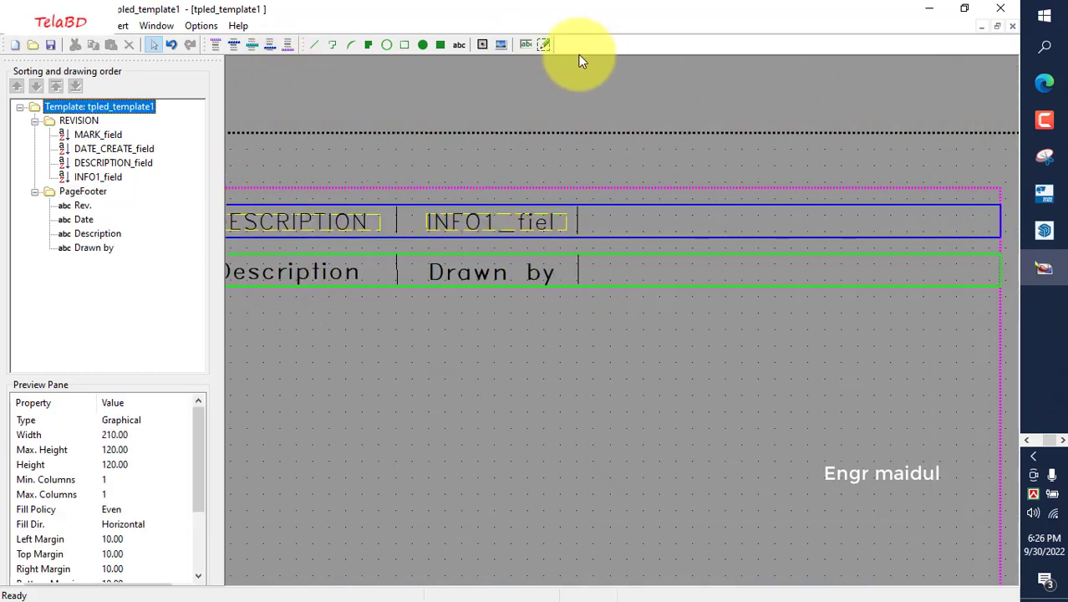
left_click(459, 44)
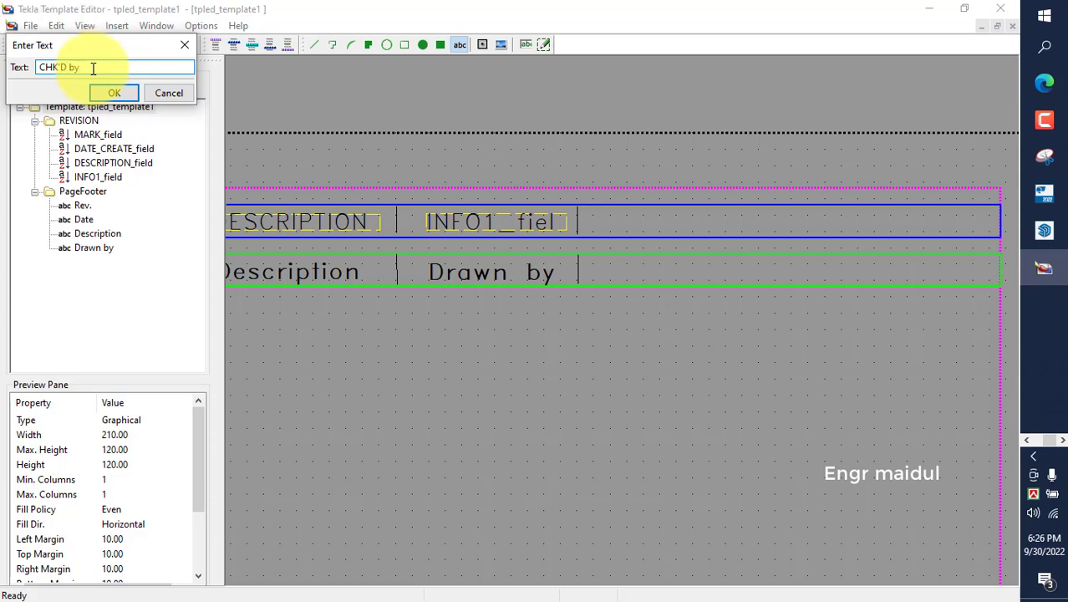
left_click(116, 89)
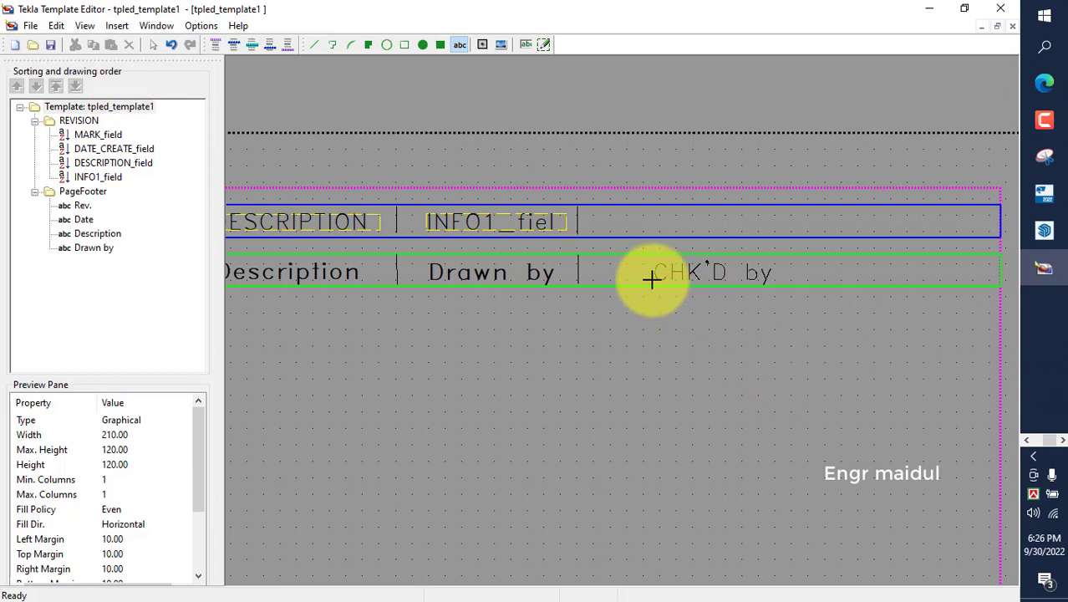
left_click(651, 279)
right_click(648, 219)
left_click(670, 230)
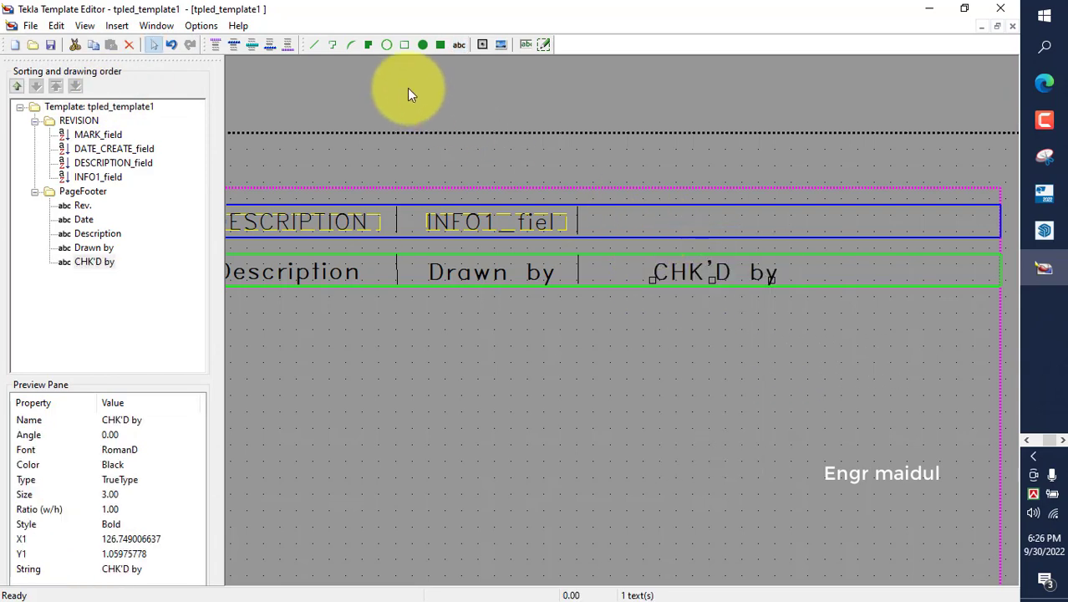
Step: Insert a value field for the INFO2 attribute in the REVISION row, above the "CHK'D by" heading
left_click(526, 45)
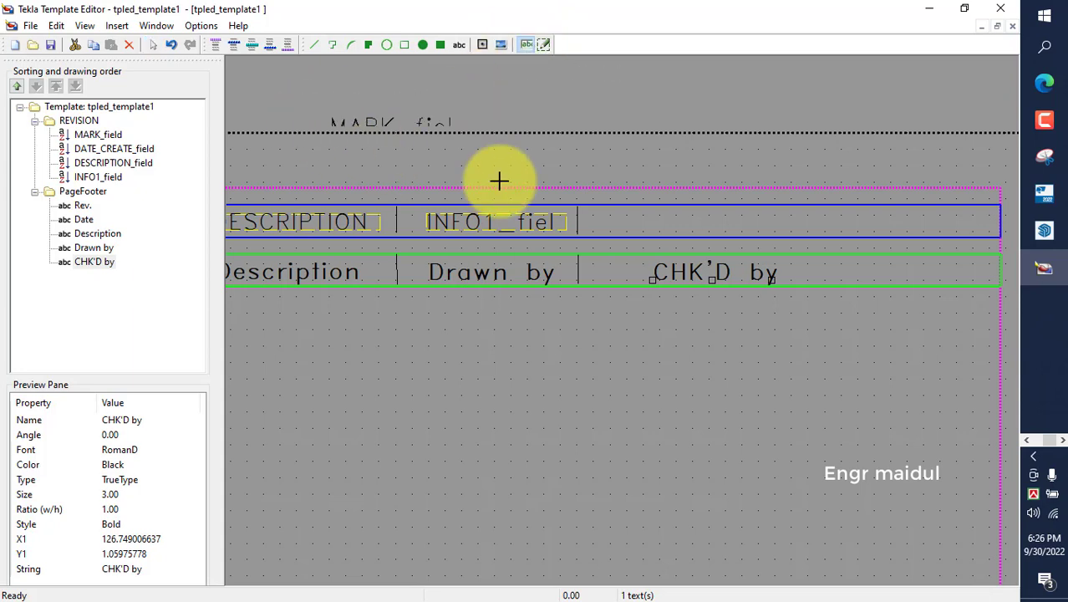
left_click(647, 227)
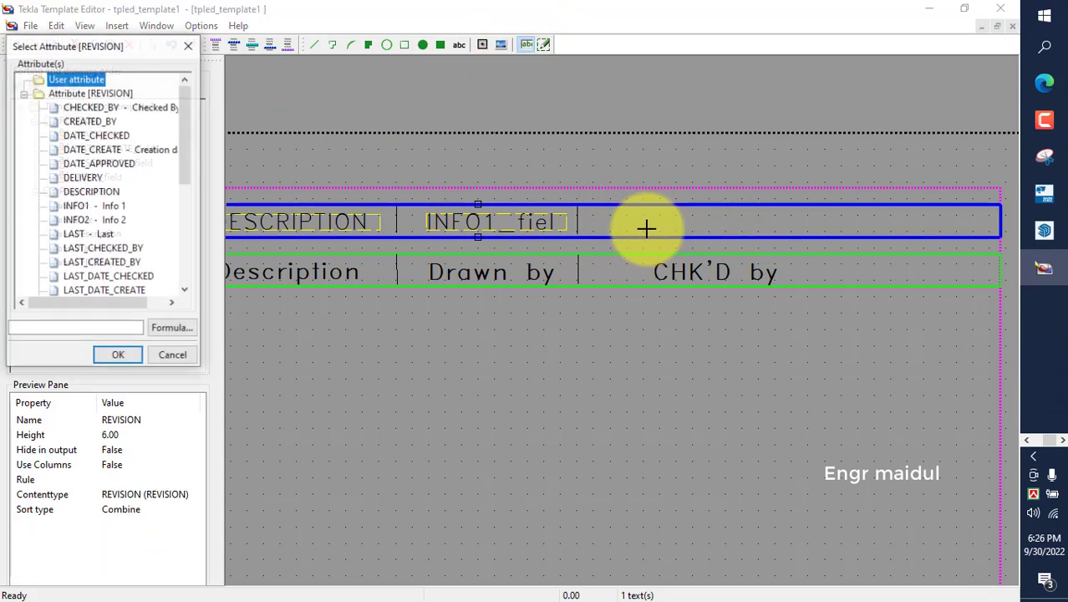
left_click(104, 220)
left_click(126, 353)
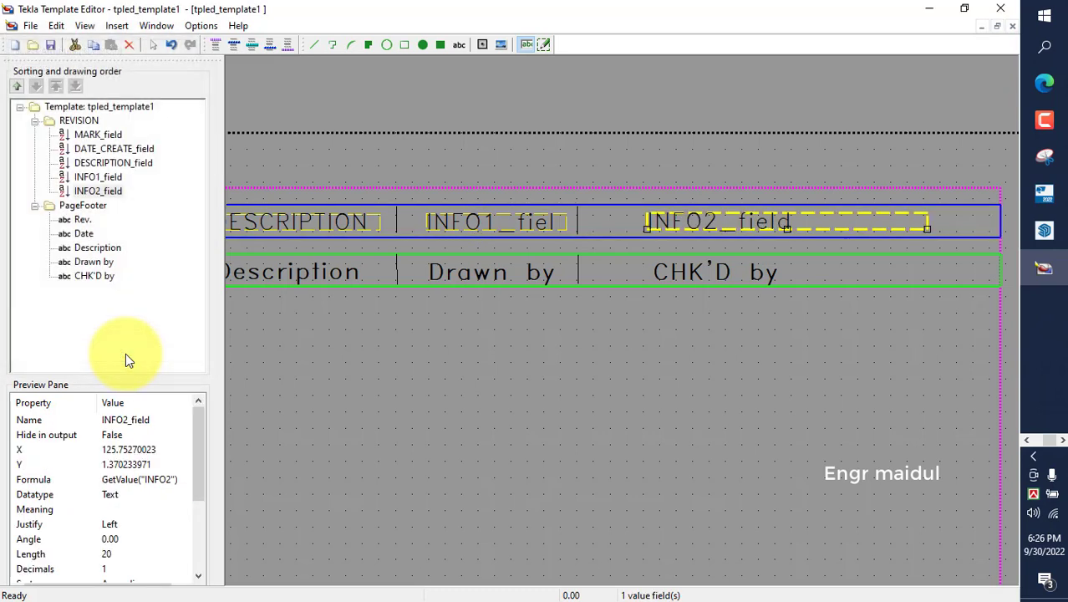
right_click(597, 180)
left_click(602, 185)
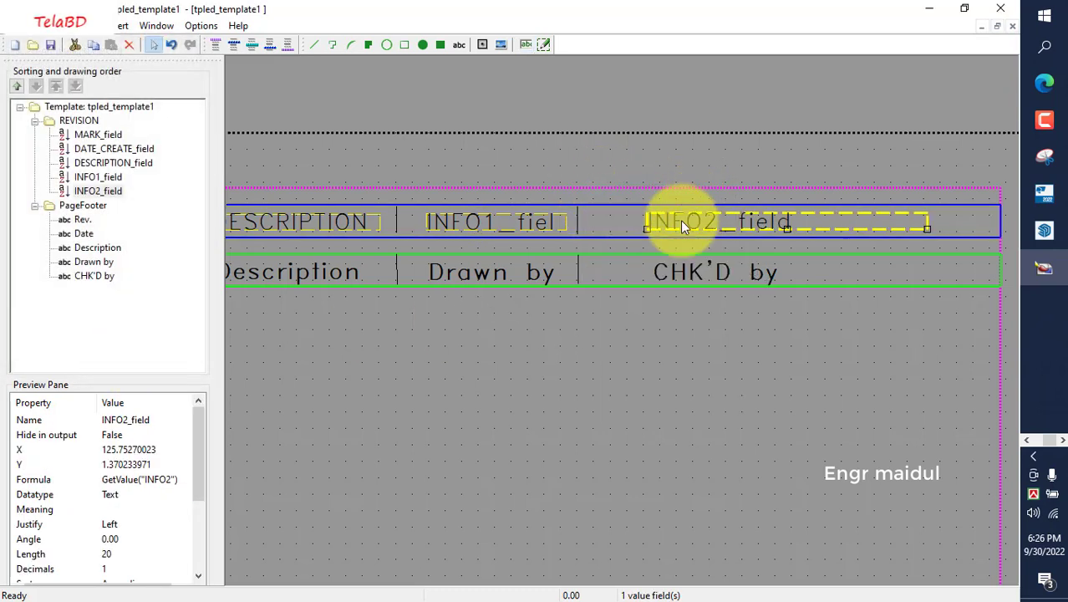
Step: Set the INFO2 value field's length to 10 characters
double_click(681, 220)
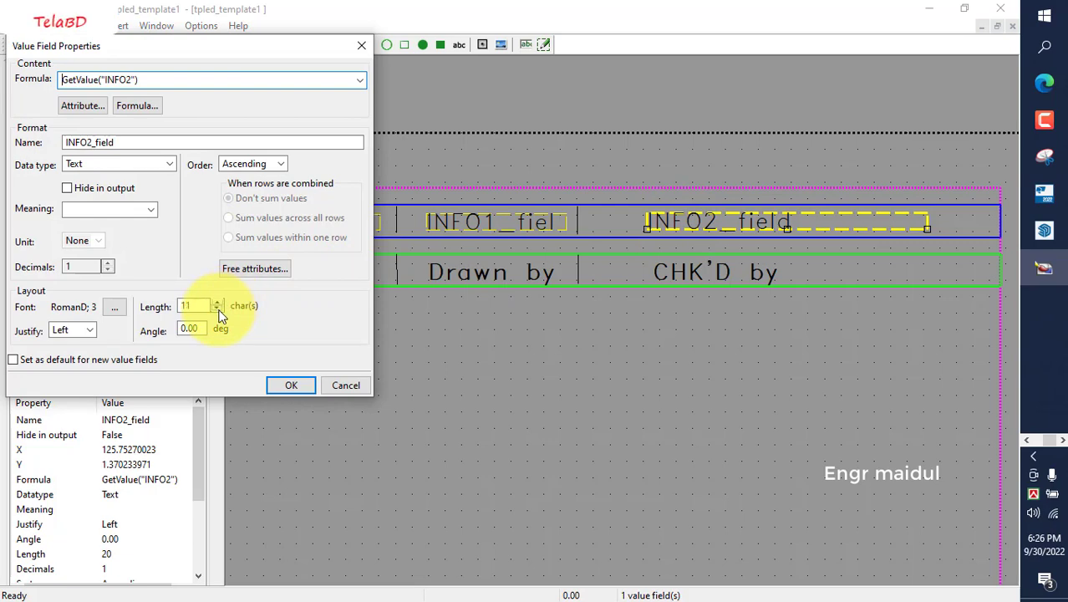
left_click(217, 310)
left_click(287, 385)
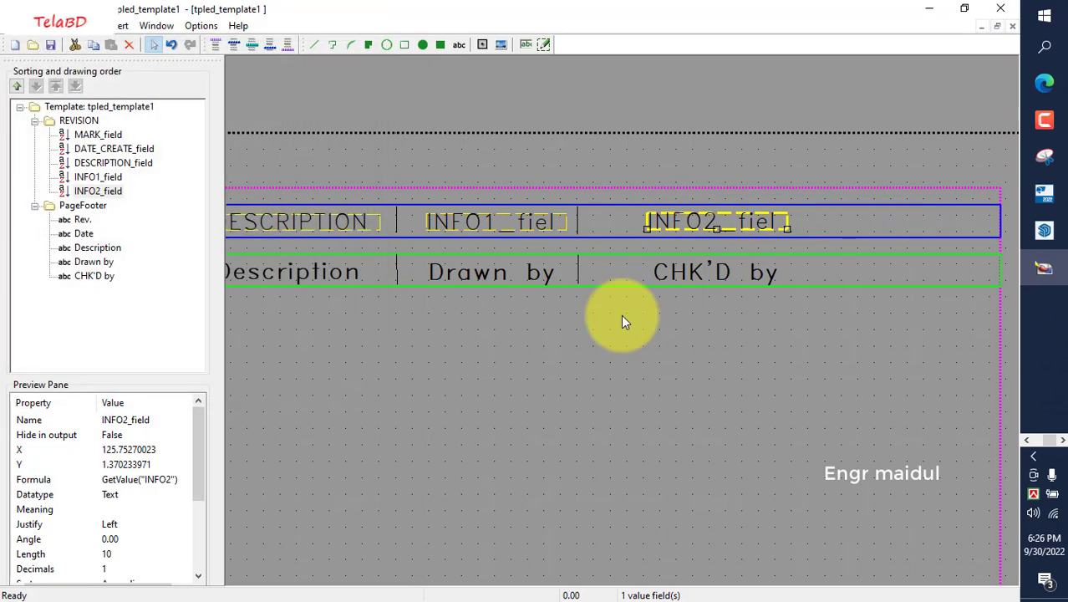
scroll(697, 266, "down", 3)
left_click(612, 335)
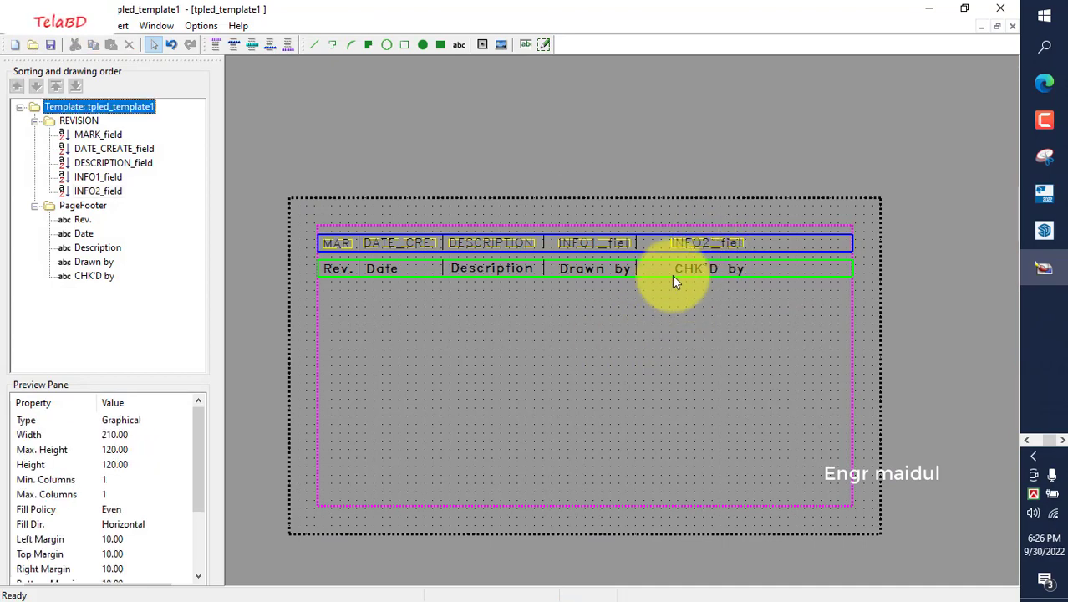
Step: Examine the layout of the REVISION row value fields, footer headings and column dividers across the whole table
scroll(672, 274, "up", 3)
scroll(666, 319, "down", 2)
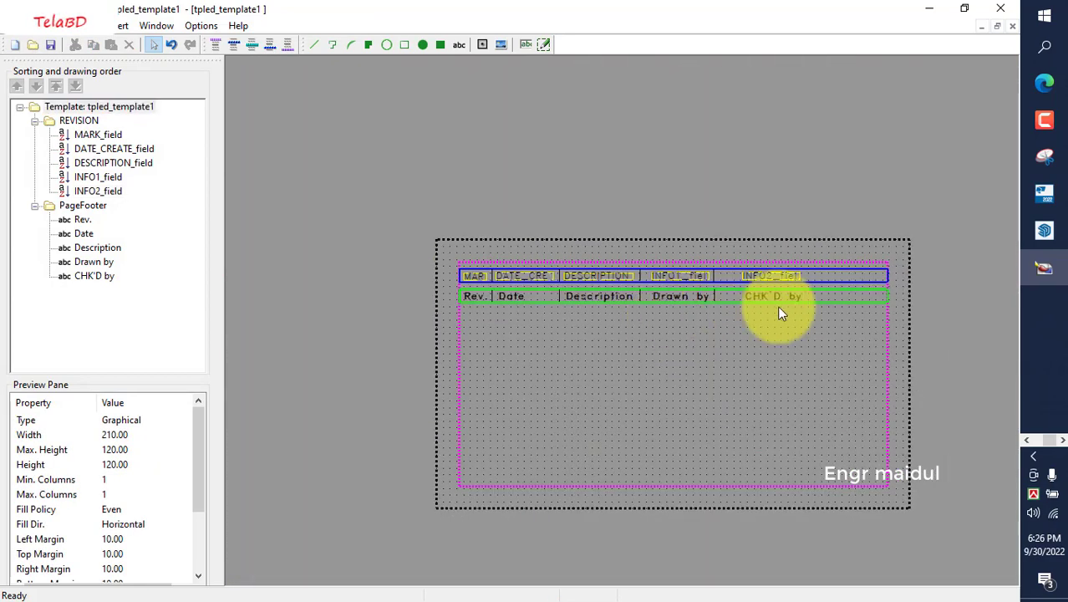
scroll(868, 283, "up", 1)
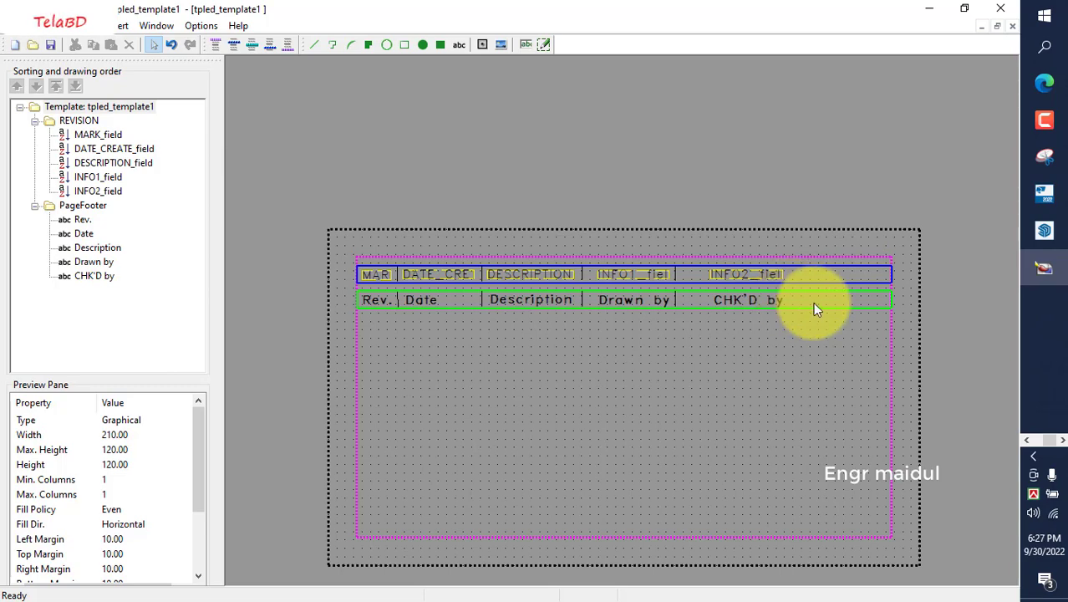
scroll(409, 276, "up", 3)
scroll(418, 264, "down", 5)
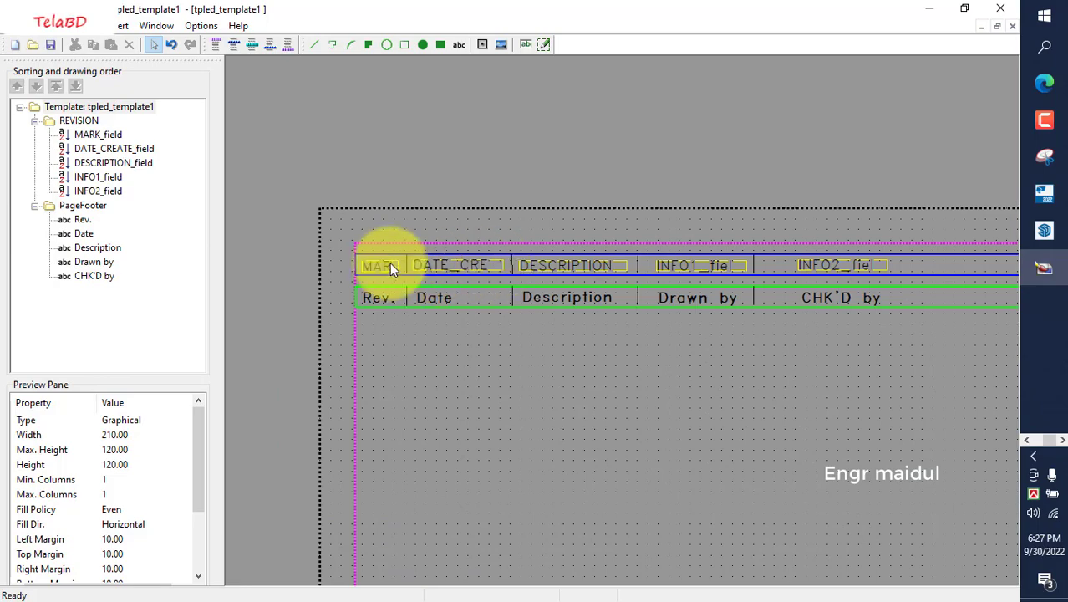
scroll(388, 267, "down", 2)
scroll(782, 279, "up", 2)
scroll(501, 285, "down", 3)
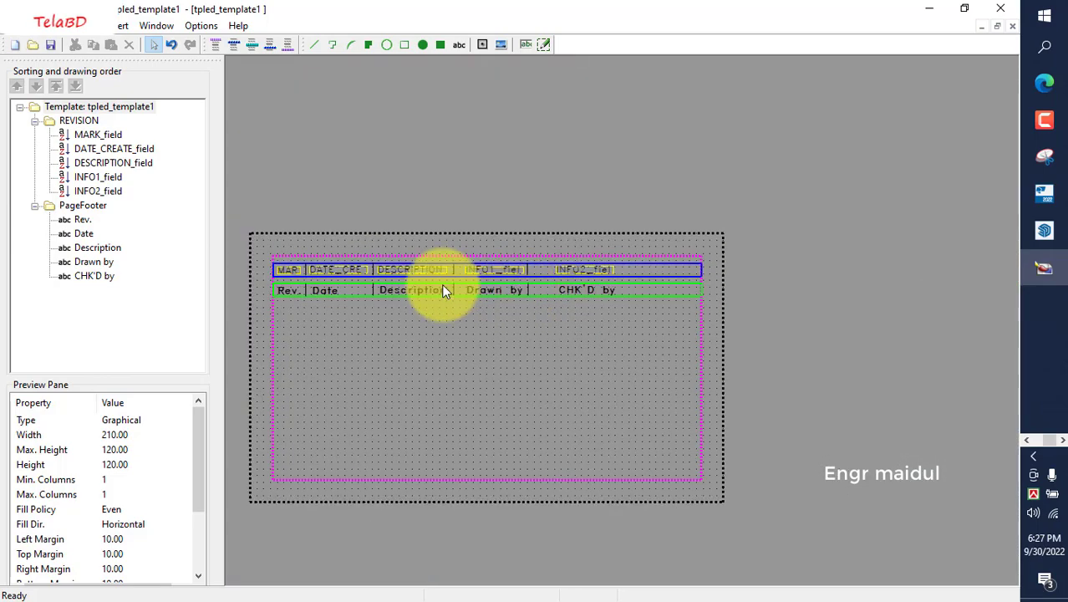
Step: Draw an unfilled rectangle about 189.5 by 5.7 mm just inside the REVISION row's border, framing all its value fields
scroll(274, 253, "up", 3)
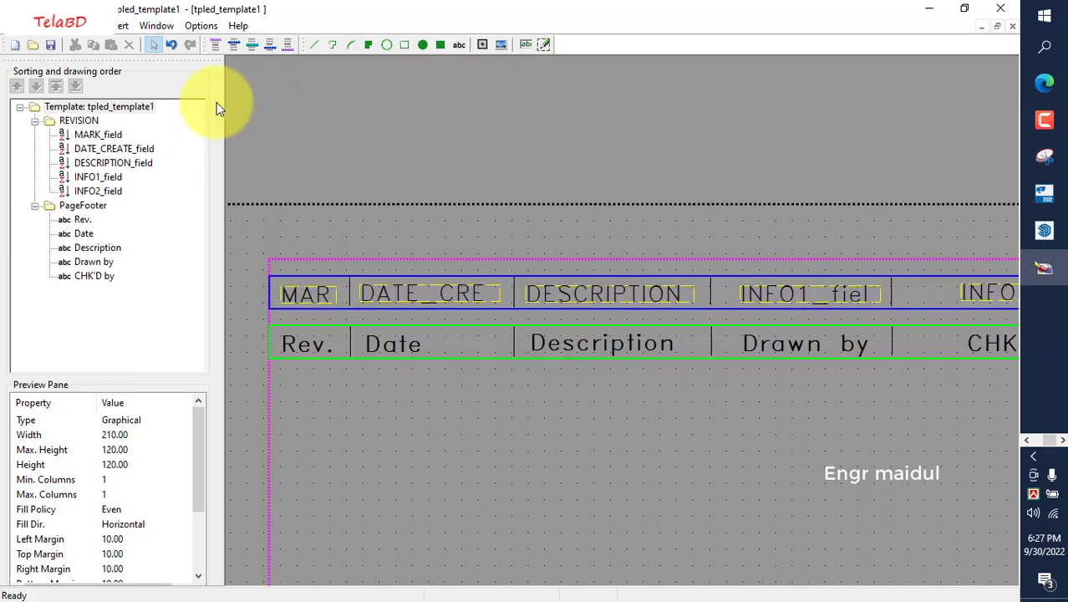
left_click(404, 46)
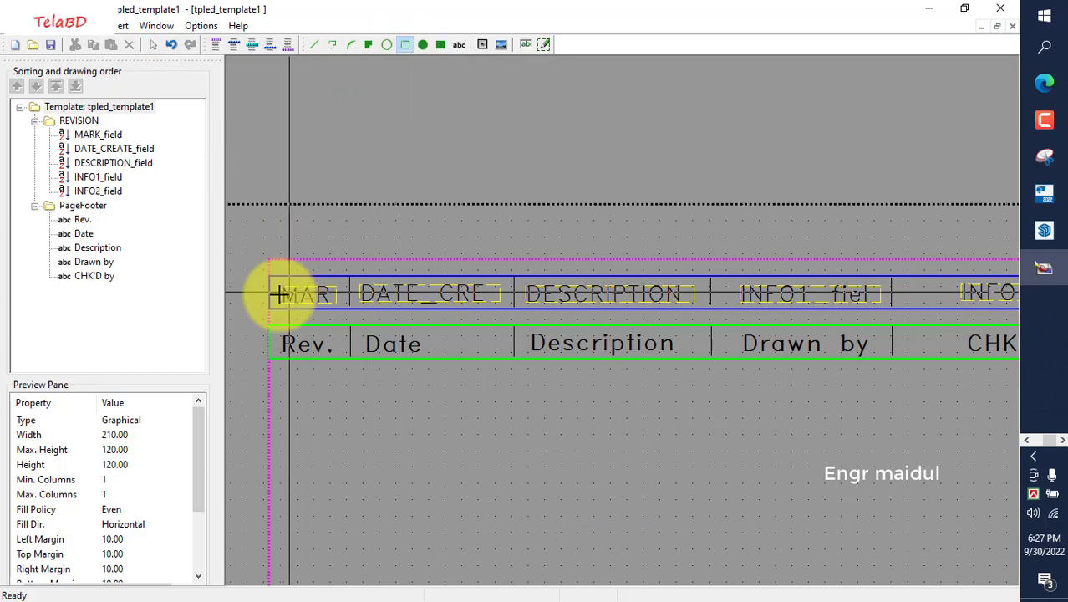
scroll(255, 265, "up", 3)
scroll(271, 240, "up", 4)
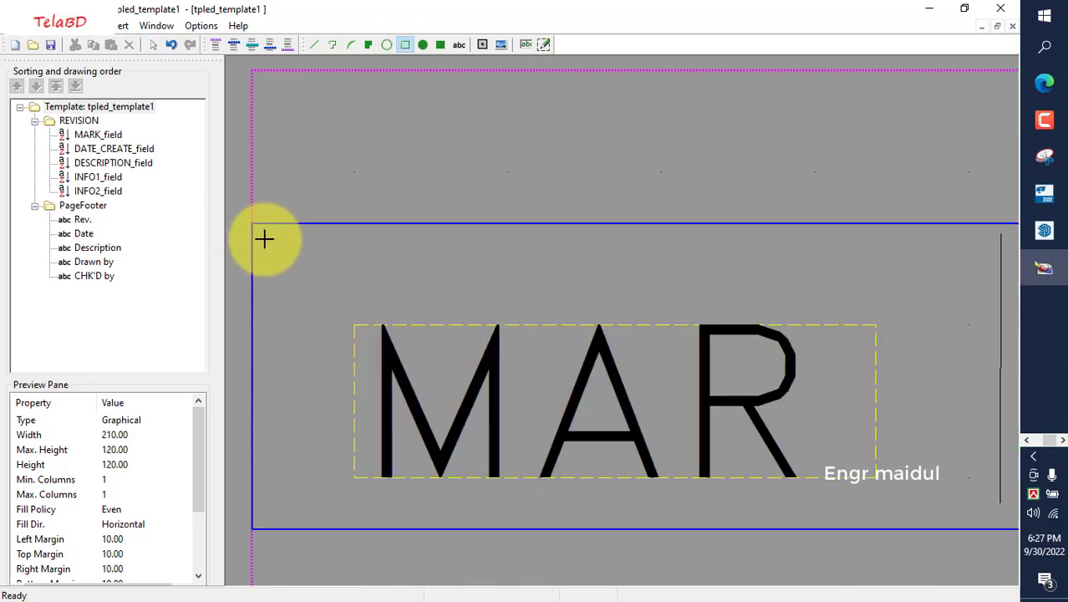
left_click(248, 219)
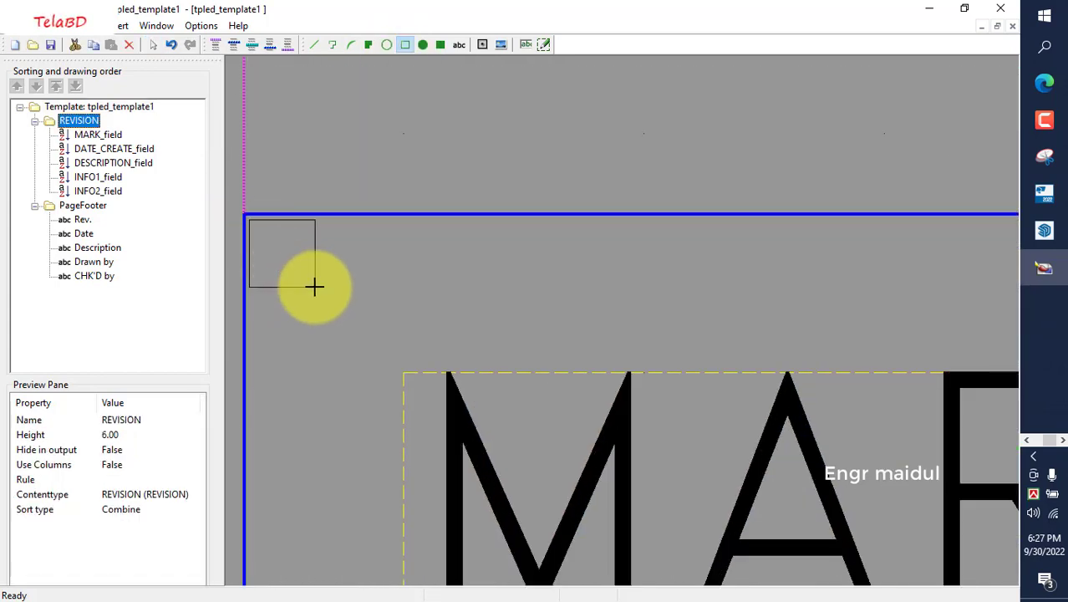
scroll(303, 278, "down", 4)
scroll(300, 280, "down", 4)
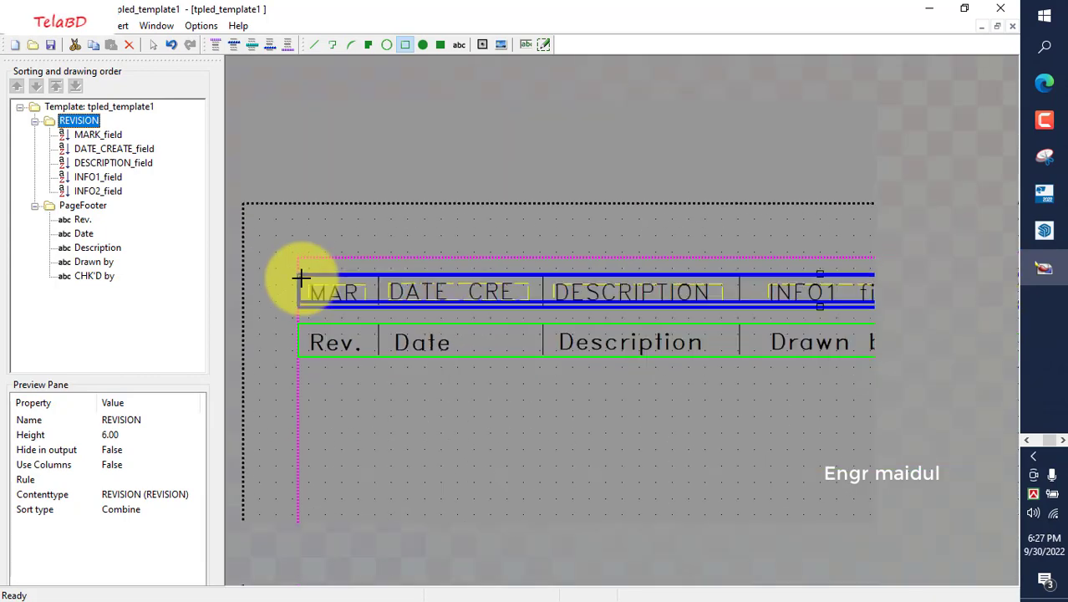
scroll(856, 289, "up", 6)
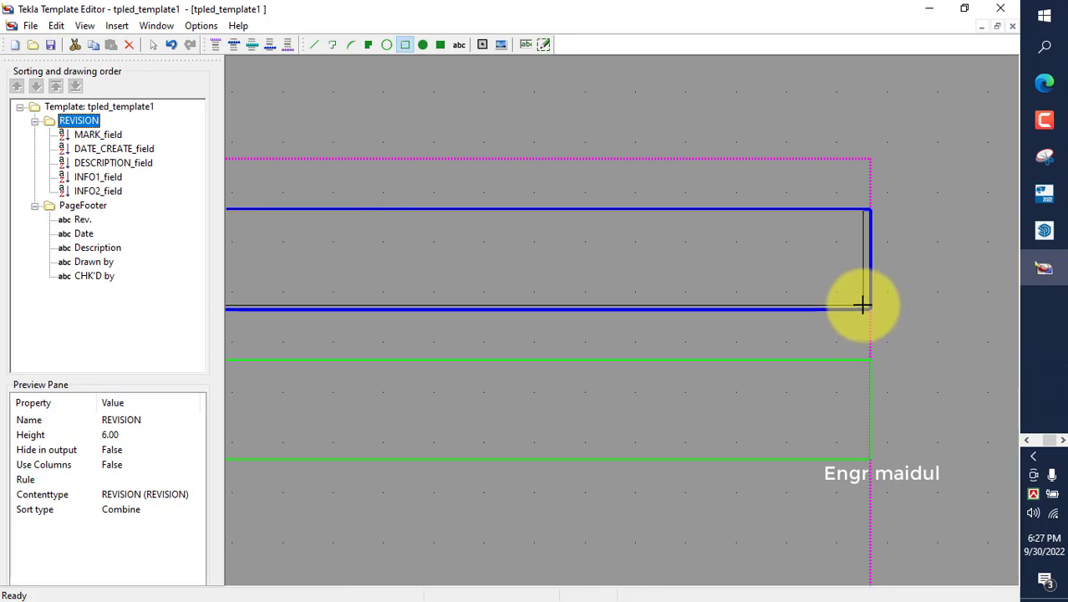
left_click(862, 307)
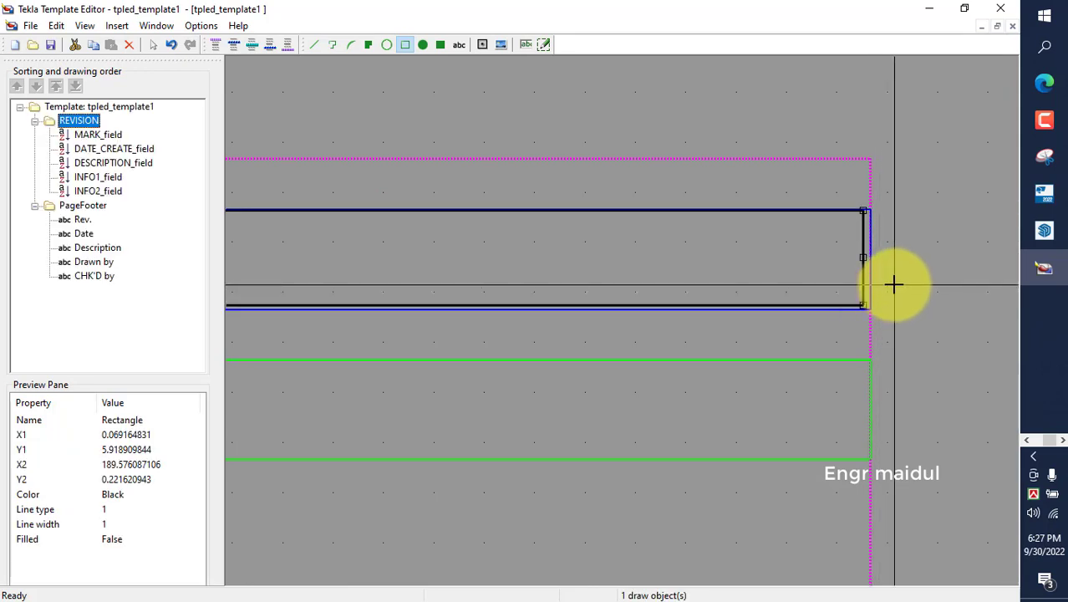
Step: Draw an unfilled rectangle about 189.7 by 5.7 mm just inside the page footer's border, framing all the headings
scroll(894, 285, "down", 6)
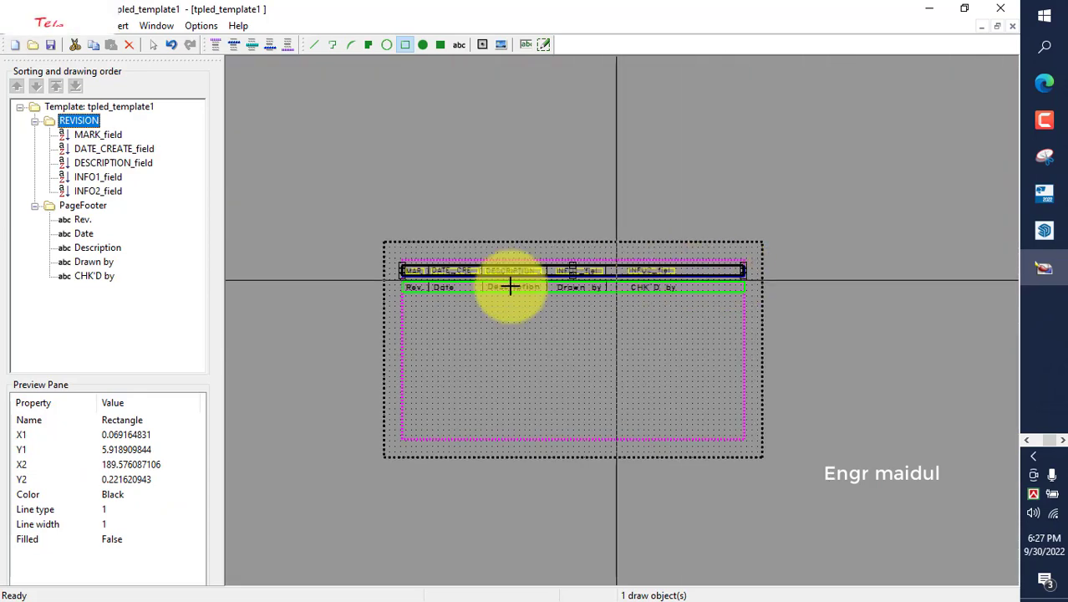
scroll(406, 279, "up", 8)
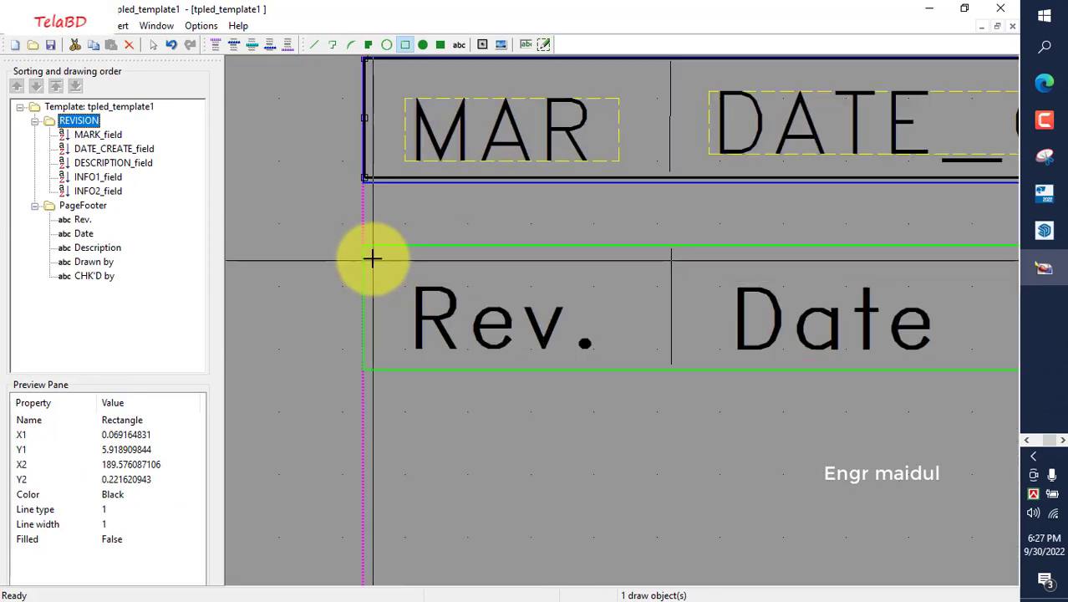
scroll(367, 250, "up", 3)
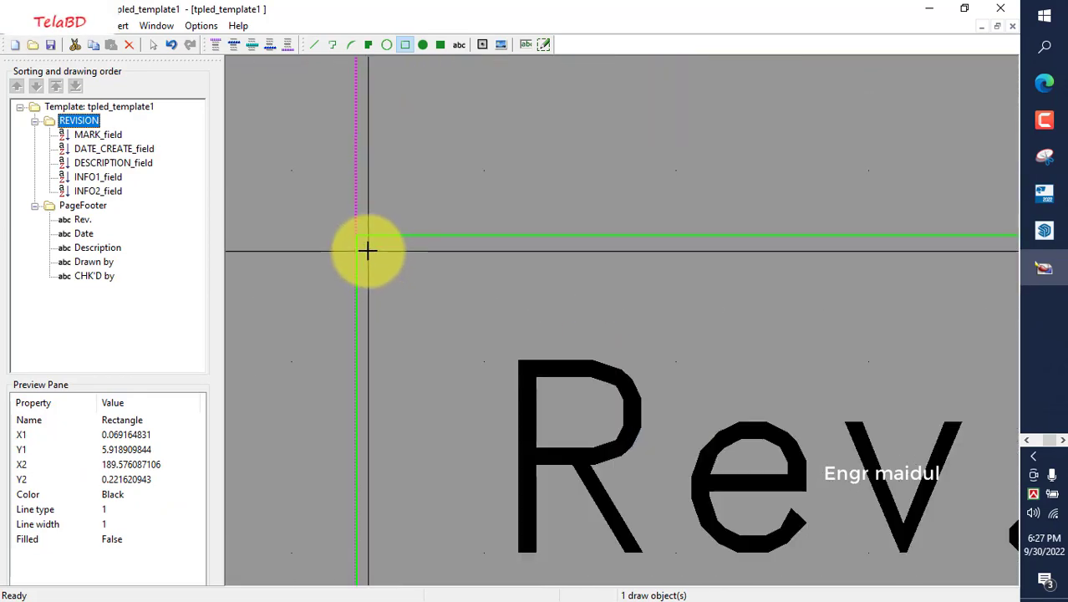
left_click(368, 251)
scroll(361, 256, "down", 1)
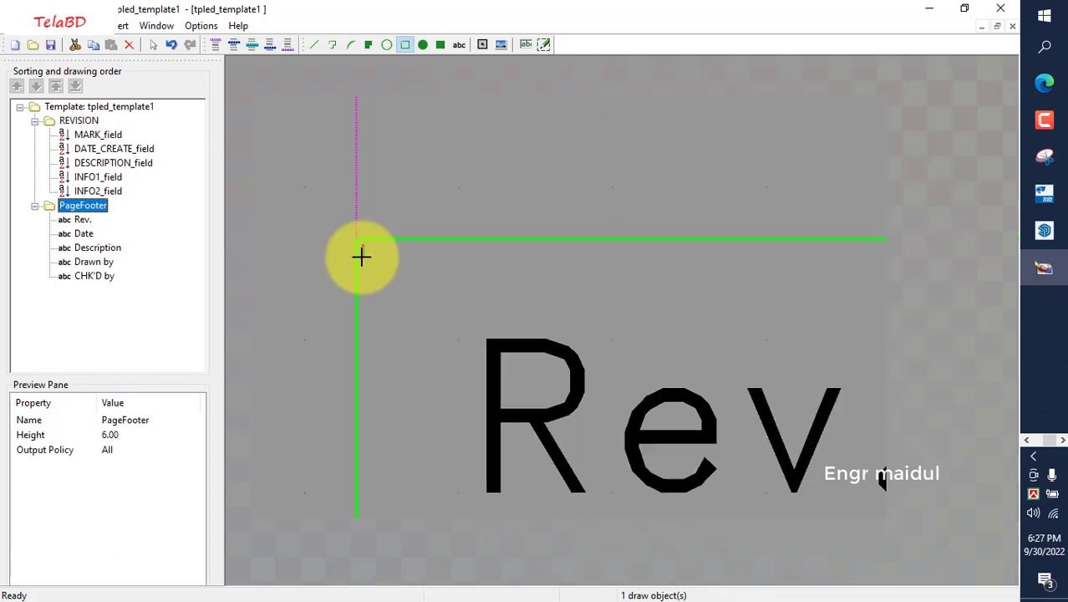
scroll(361, 257, "down", 6)
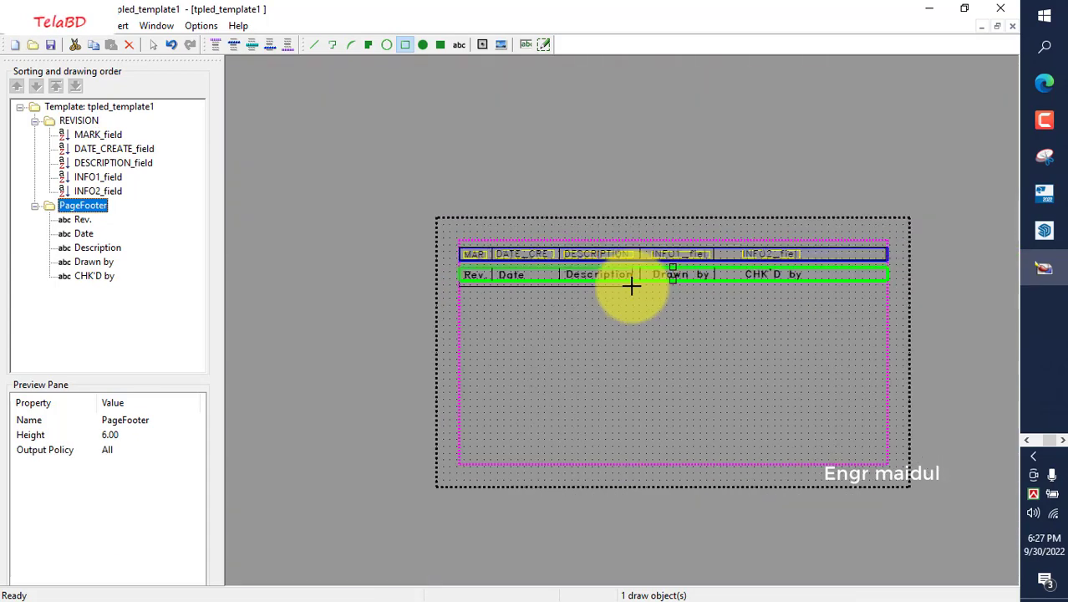
scroll(892, 280, "up", 4)
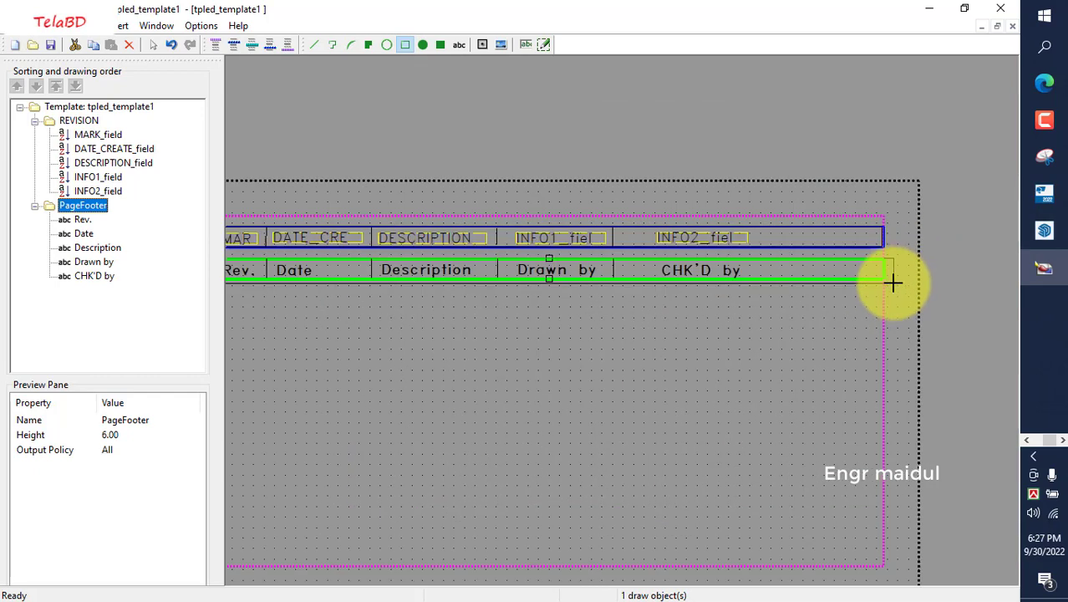
scroll(883, 268, "up", 3)
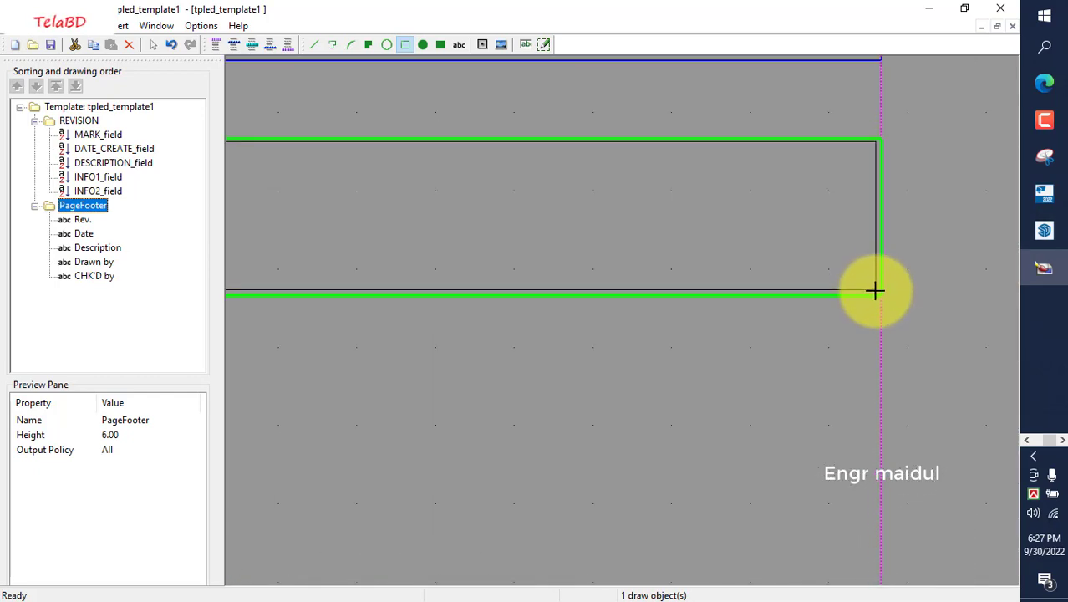
left_click(875, 291)
scroll(875, 291, "down", 6)
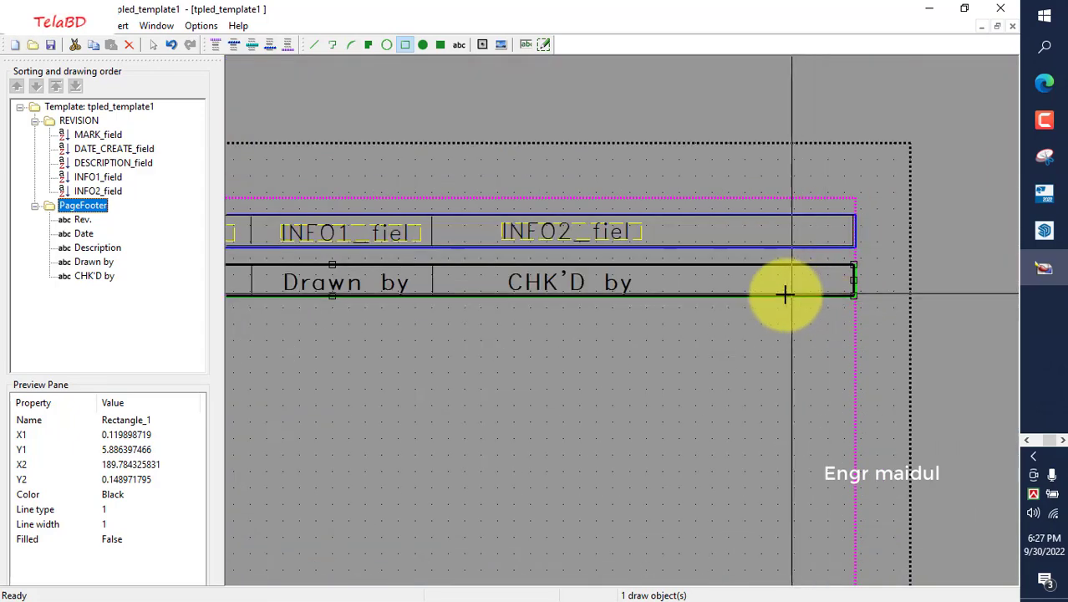
right_click(642, 311)
left_click(666, 321)
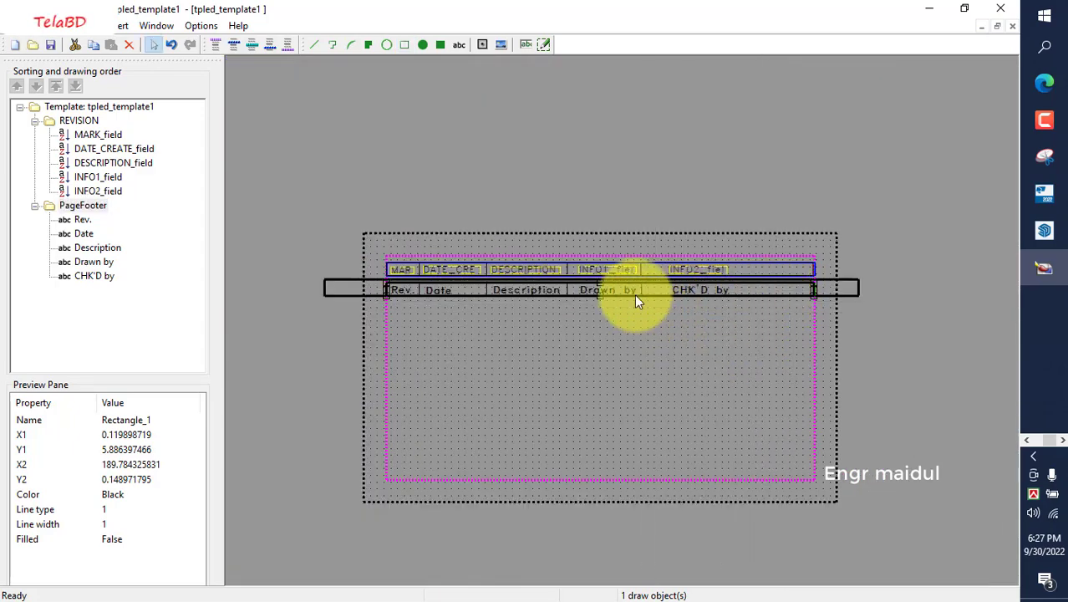
scroll(637, 296, "up", 3)
scroll(642, 297, "down", 3)
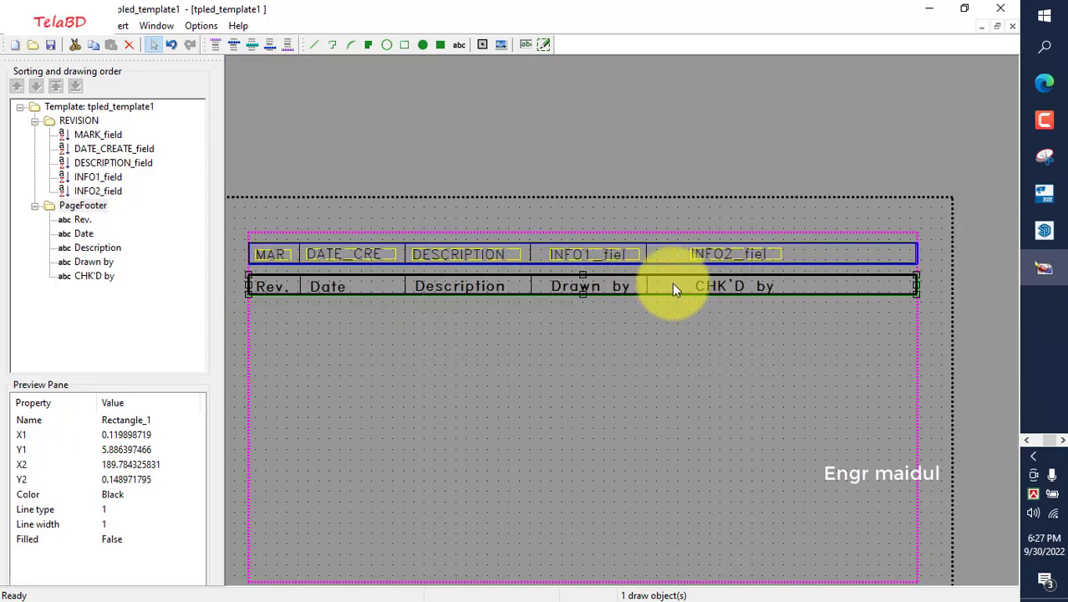
Step: Set the template page's output height and its work area view height to 16 mm
double_click(672, 283)
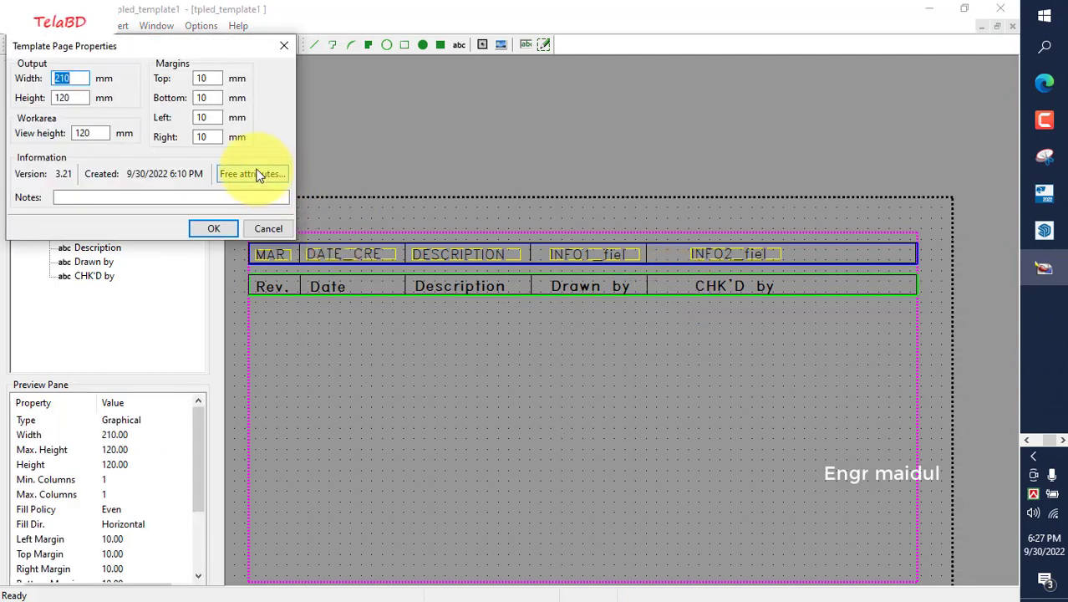
left_click(284, 45)
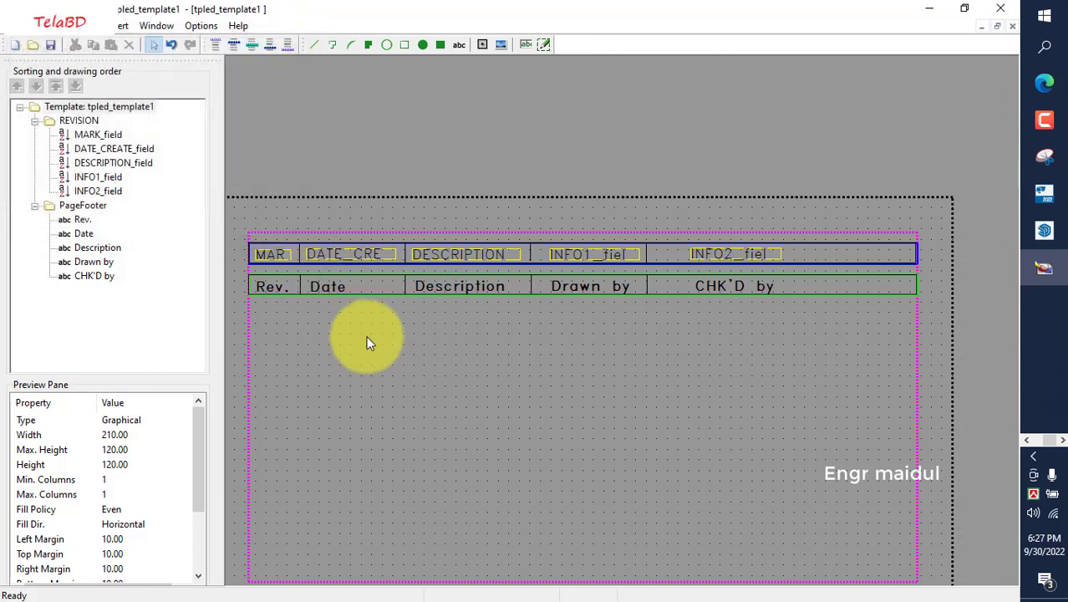
double_click(369, 330)
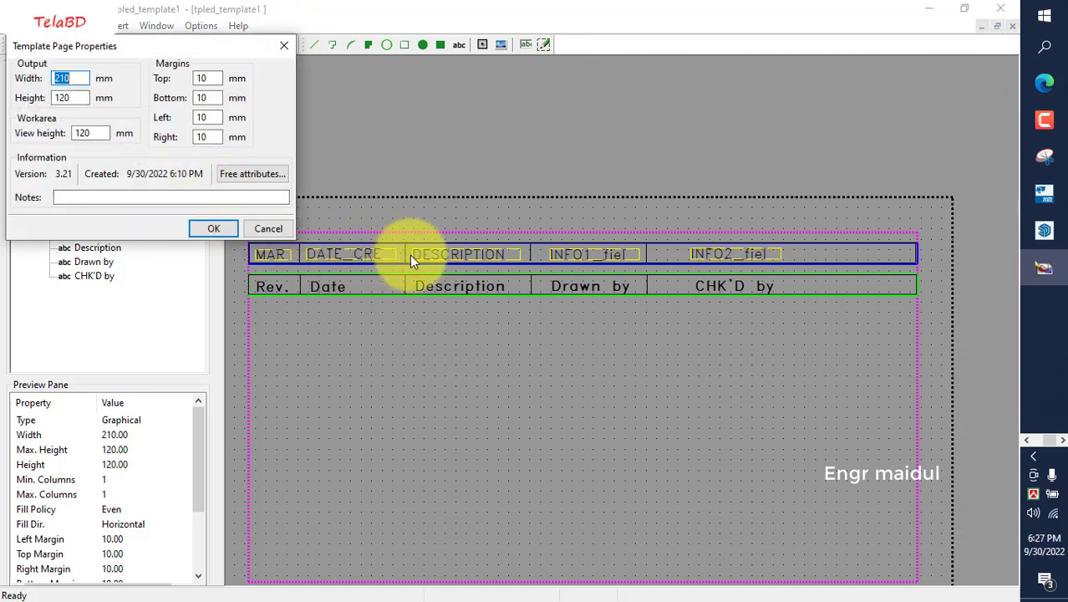
left_click(75, 99)
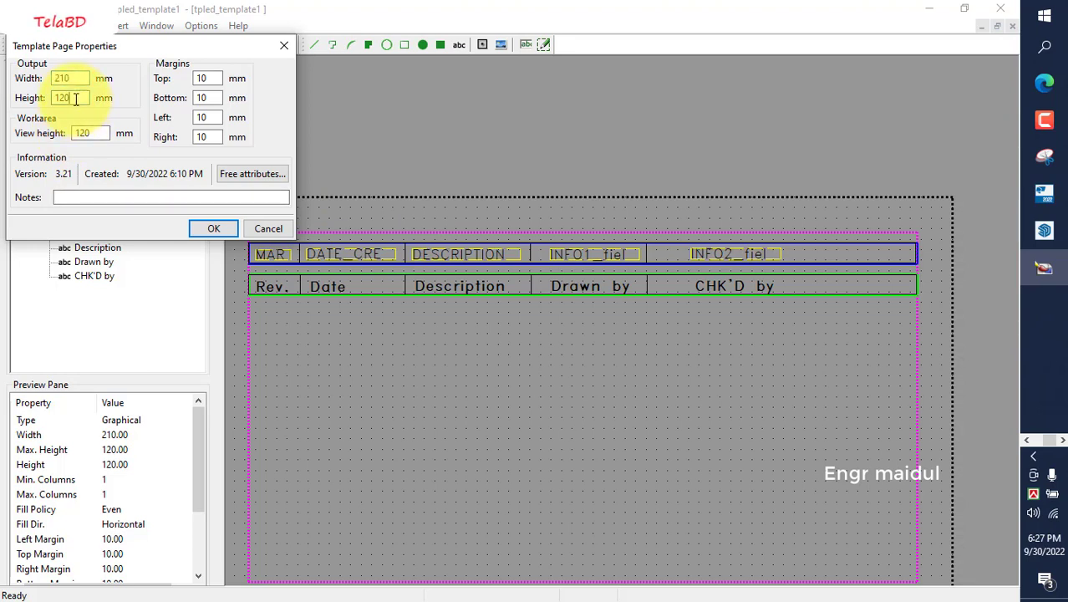
left_click_drag(76, 99, 46, 105)
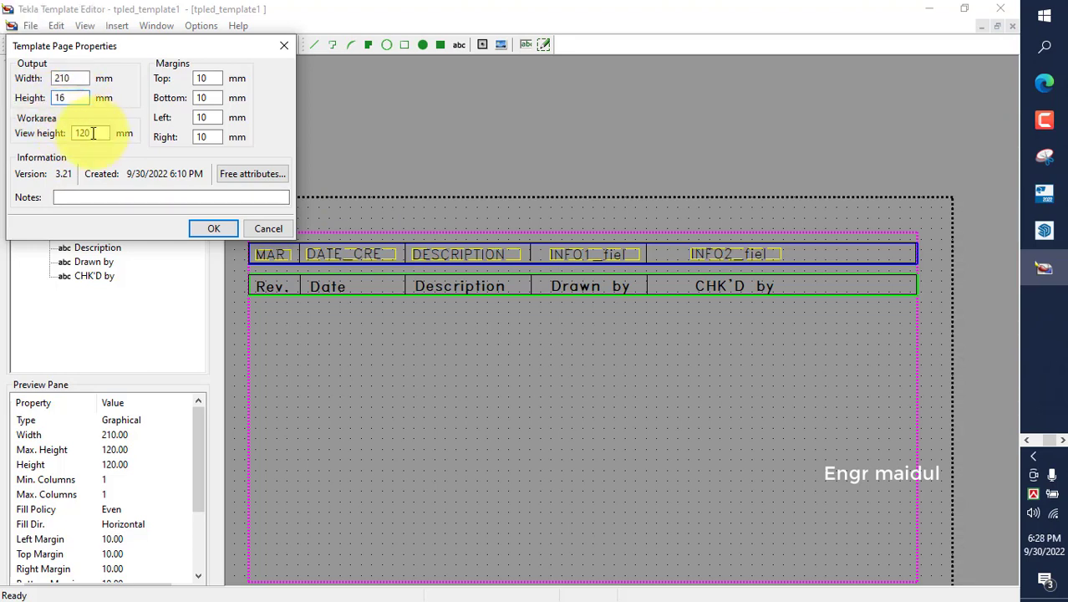
left_click_drag(105, 134, 58, 149)
type("16")
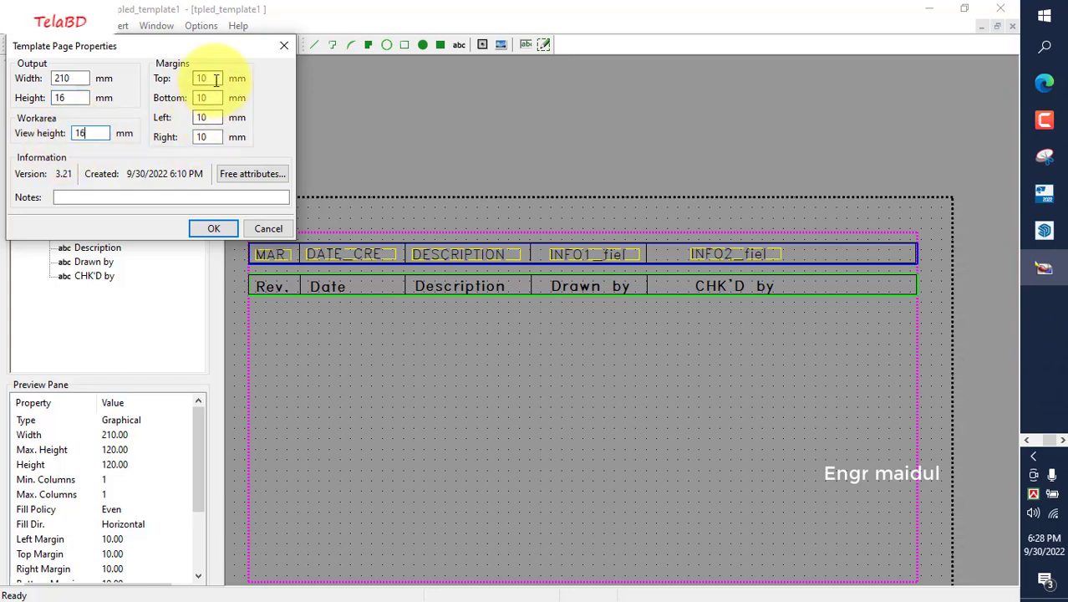
Step: Set the template page's top, bottom, left and right margins to 0 mm and apply the page properties
left_click_drag(215, 80, 193, 85)
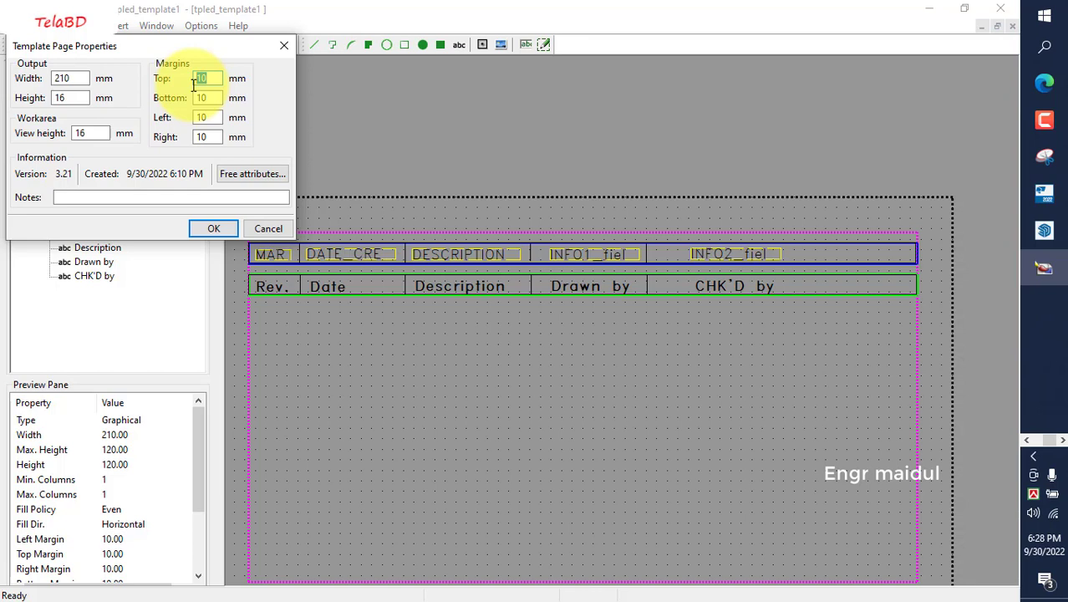
type("0")
type("0")
left_click_drag(208, 99, 201, 138)
type("00")
left_click(215, 233)
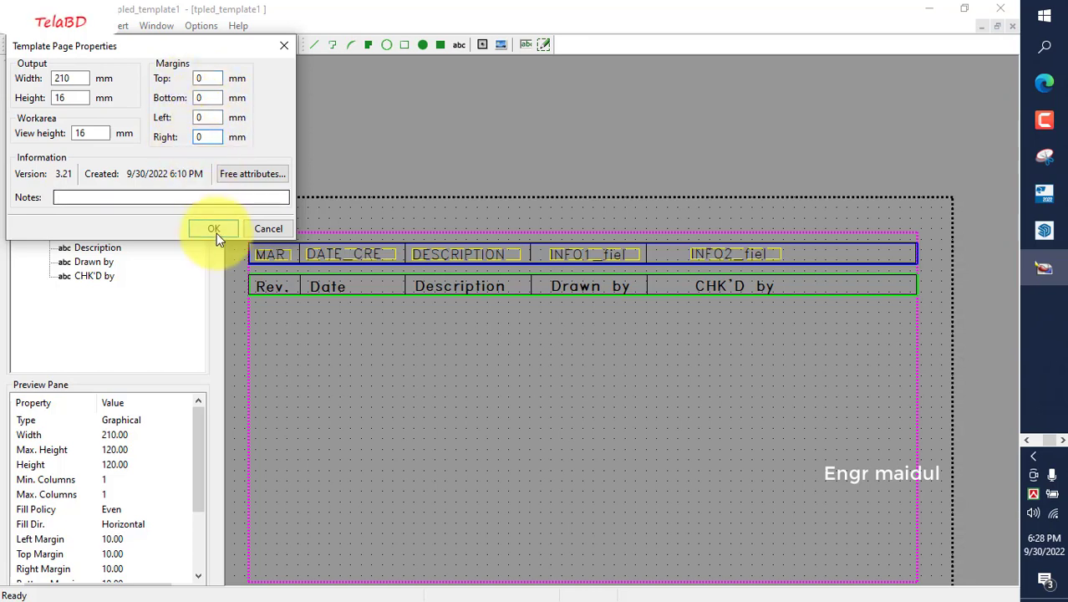
scroll(451, 209, "down", 5)
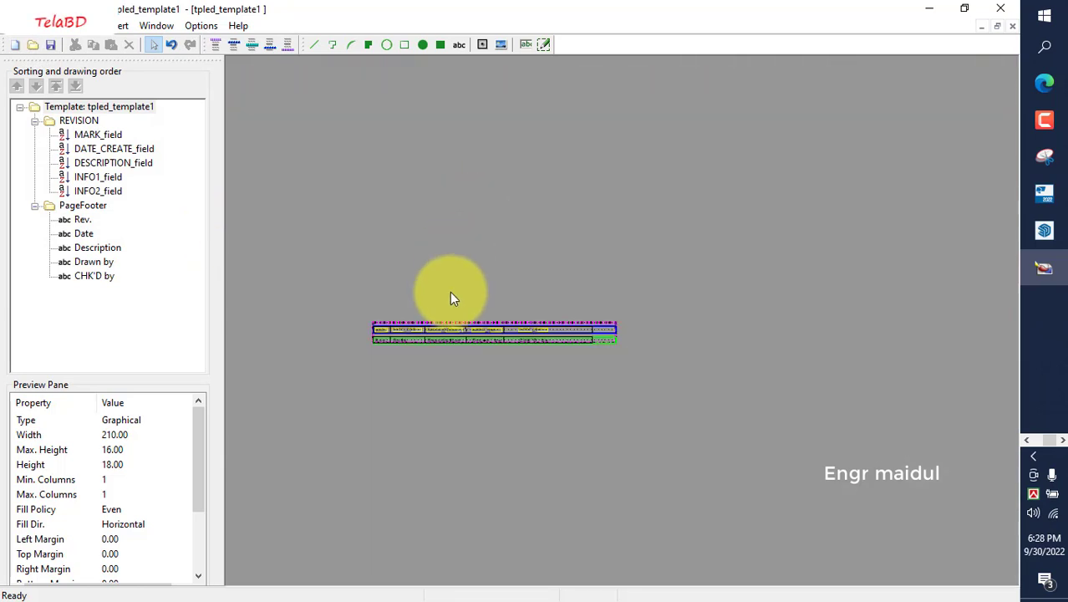
scroll(450, 296, "up", 3)
scroll(284, 362, "up", 2)
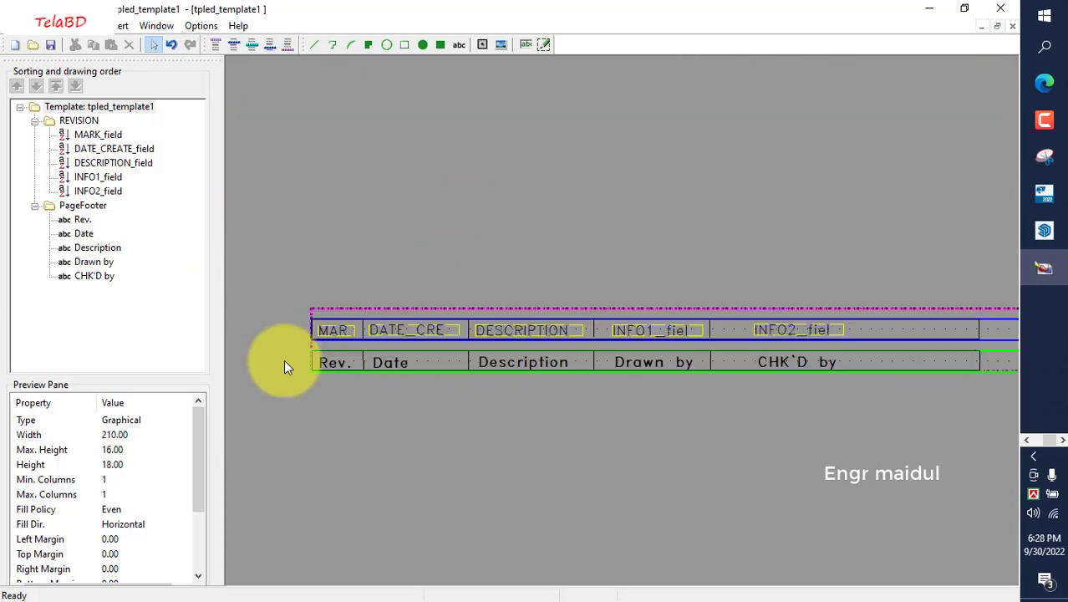
scroll(300, 327, "up", 1)
scroll(301, 327, "down", 2)
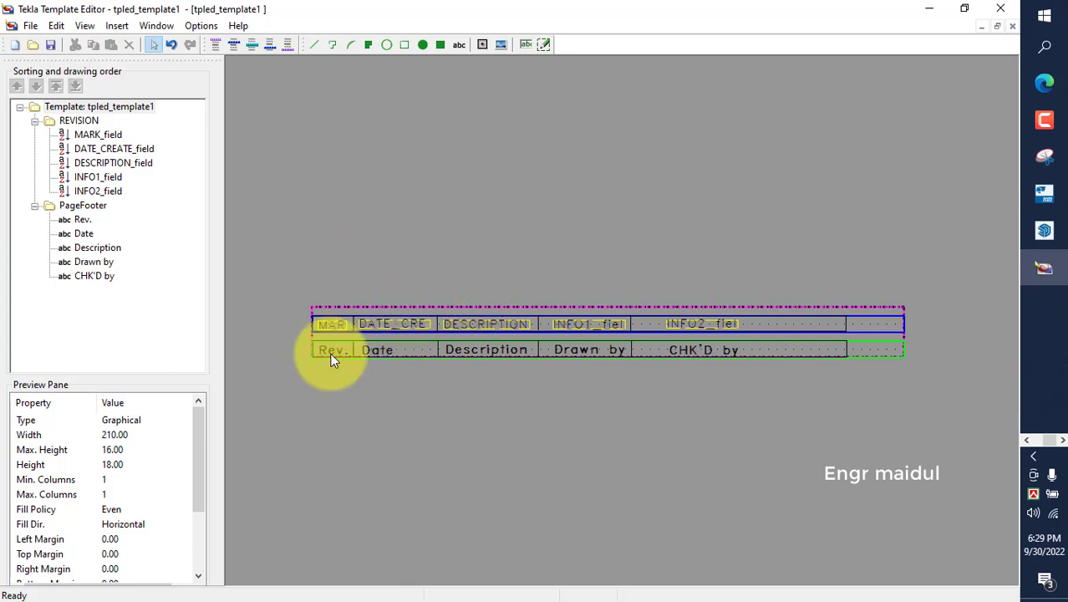
Step: Save the template as a graphical template file named Revtemplate in the "tekla title block" folder on the Desktop
left_click(29, 26)
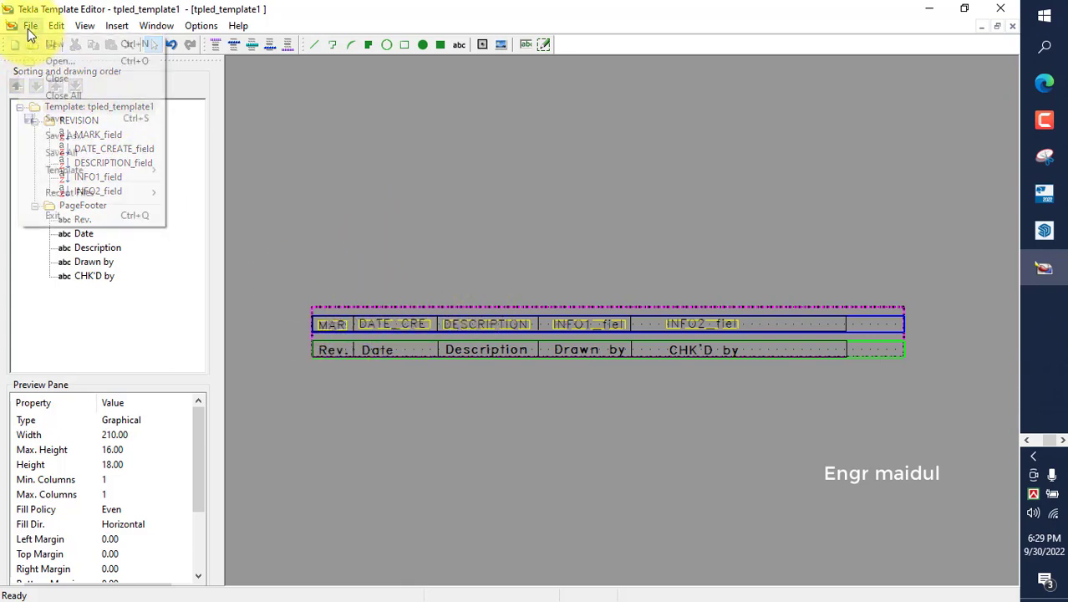
left_click(62, 135)
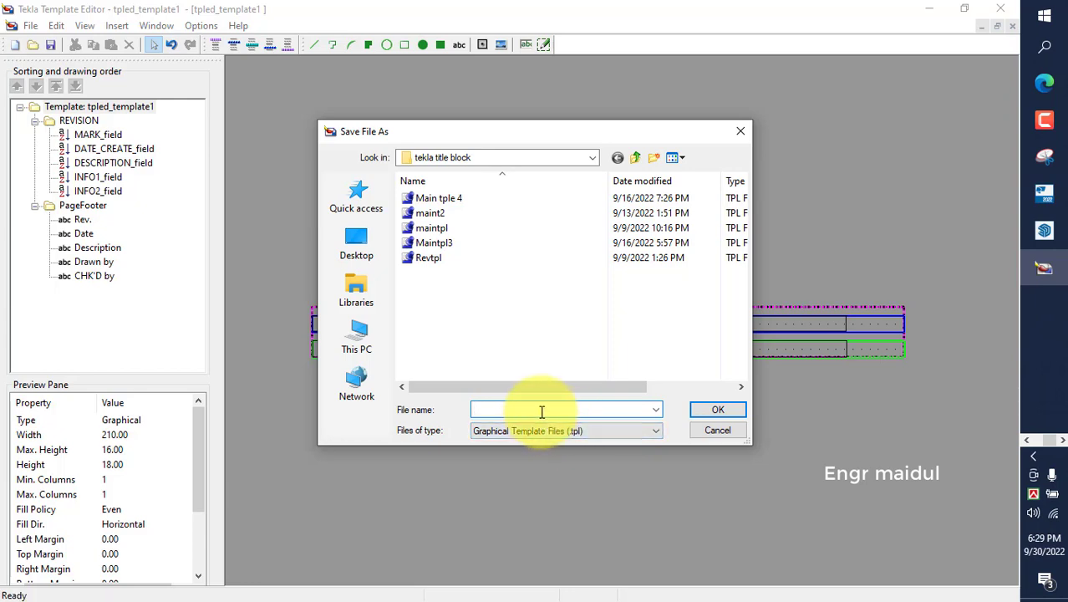
type("Rev")
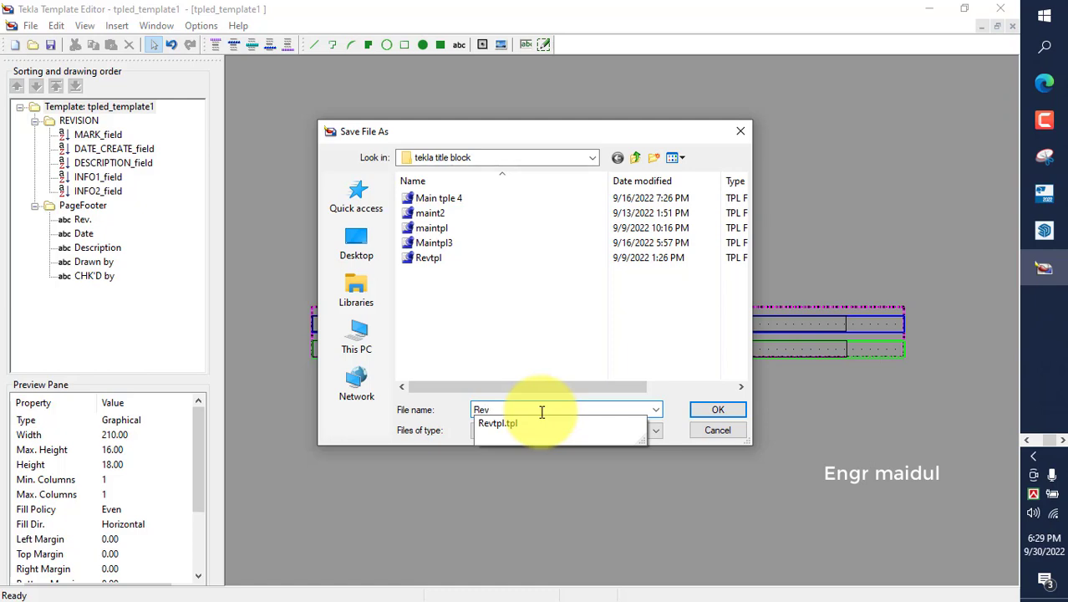
type("template")
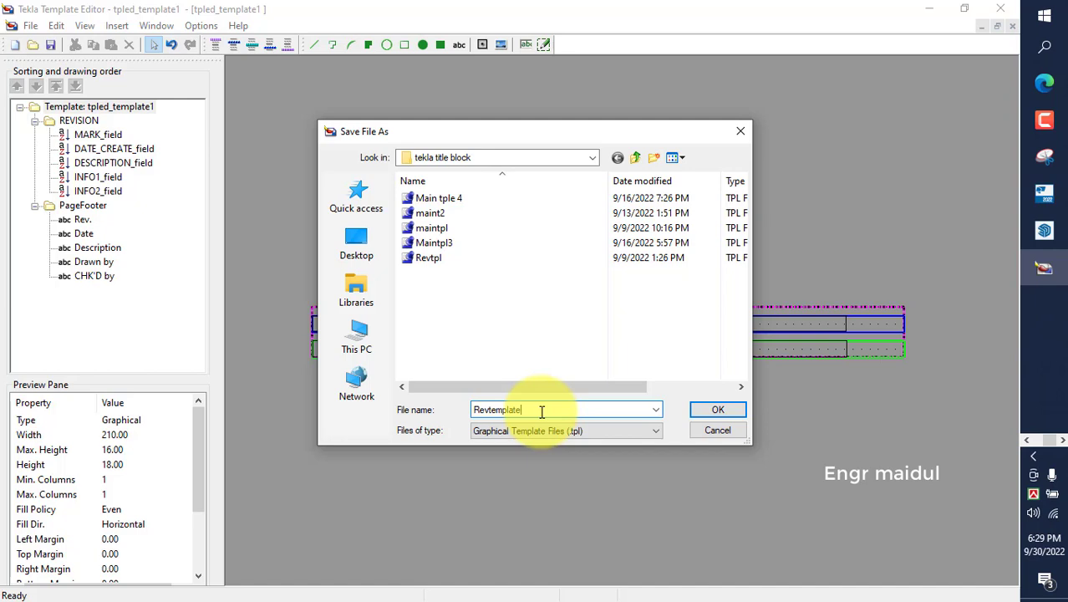
left_click(356, 245)
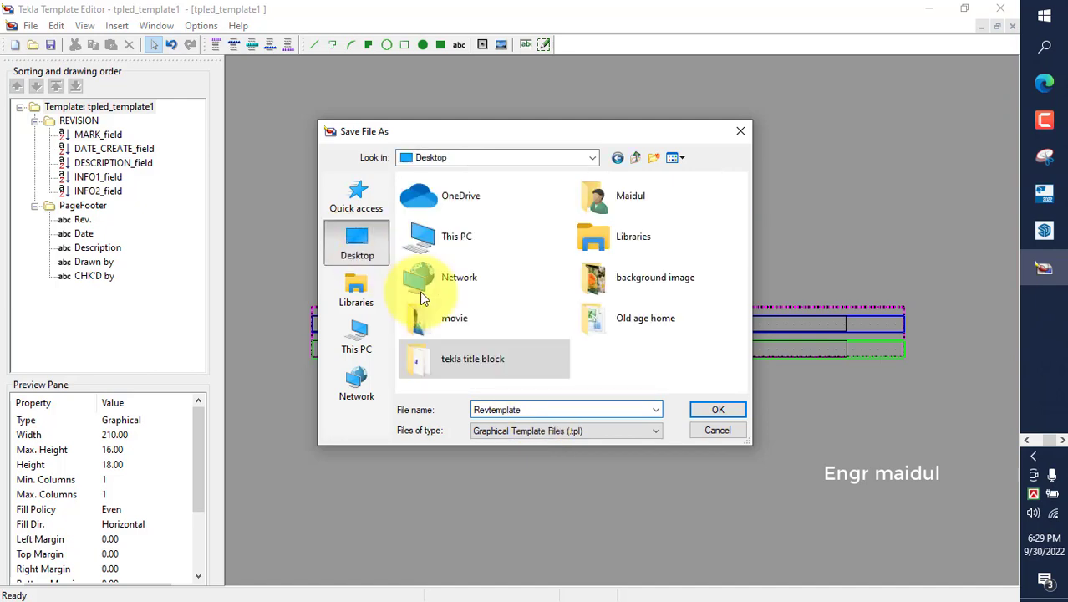
double_click(468, 372)
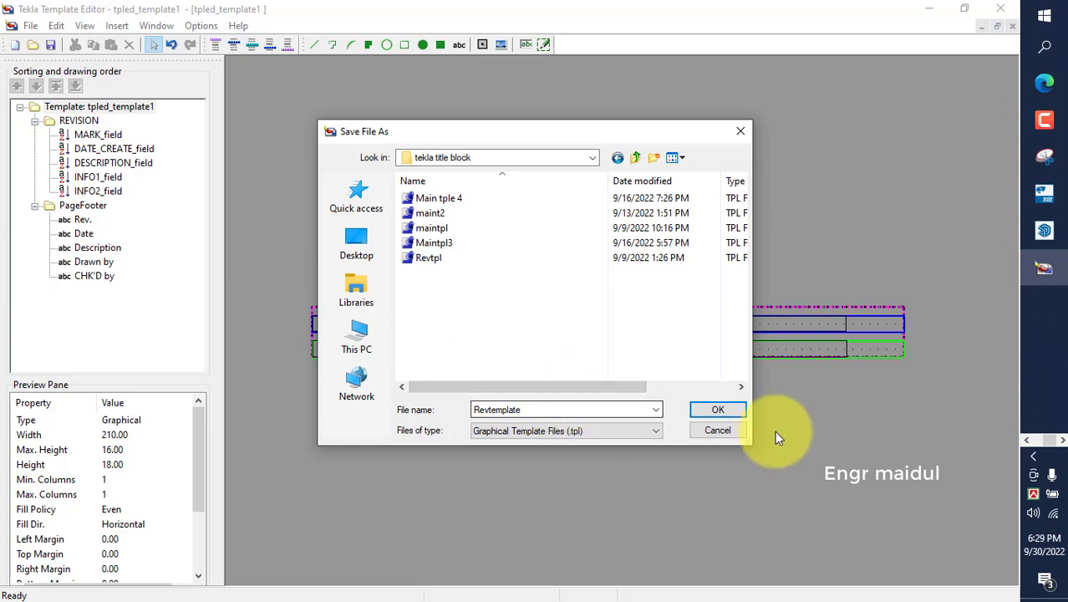
left_click(717, 411)
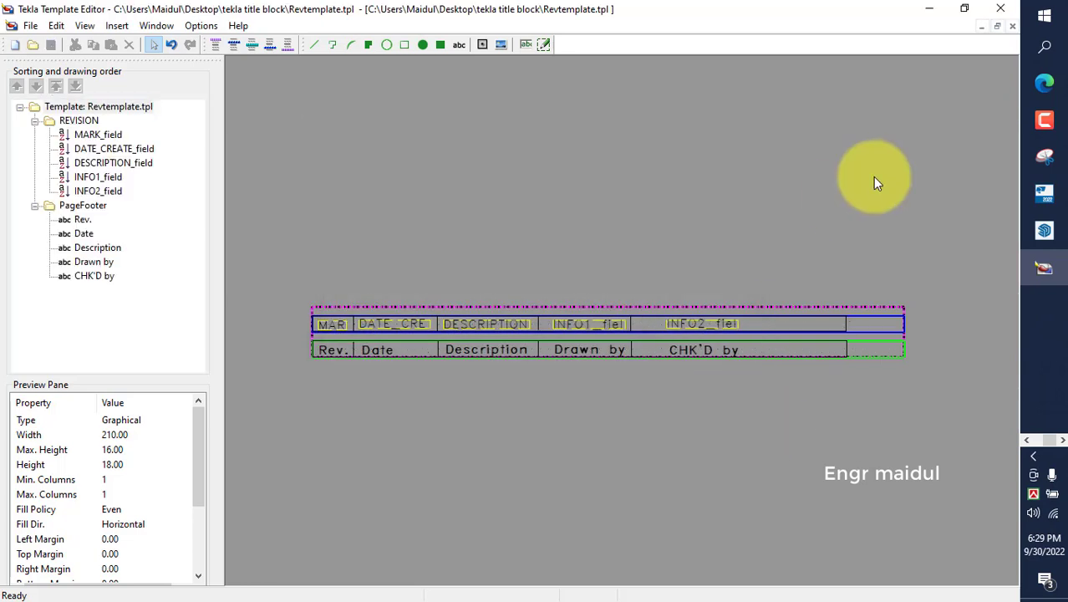
Step: Clear the open windows to reach the Desktop and check for the saved Revtemplate file in the "tekla title block" folder in File Explorer
left_click(936, 15)
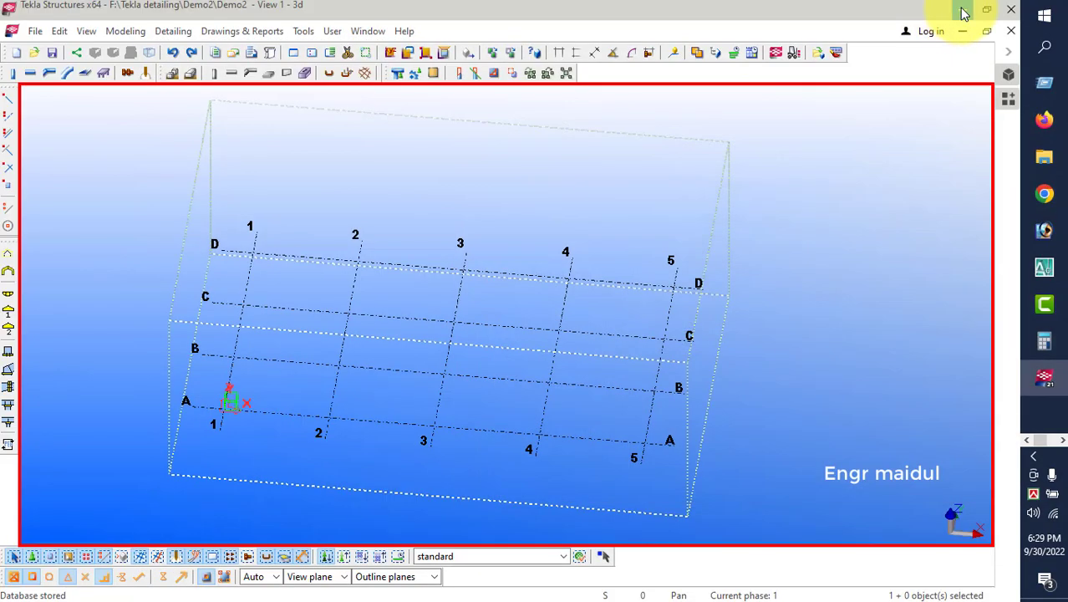
left_click(962, 9)
left_click(929, 12)
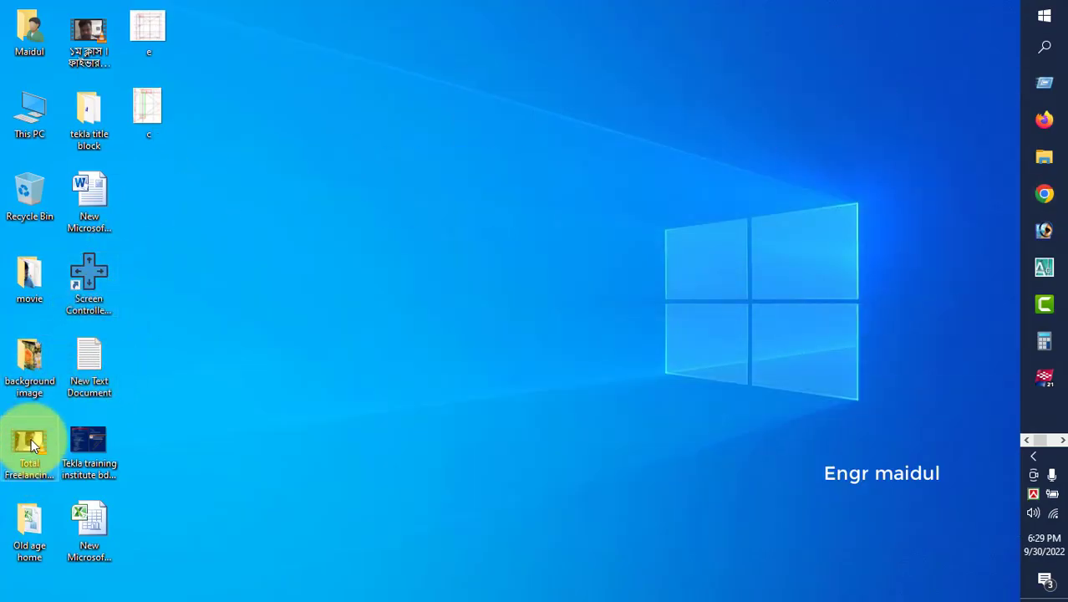
double_click(90, 116)
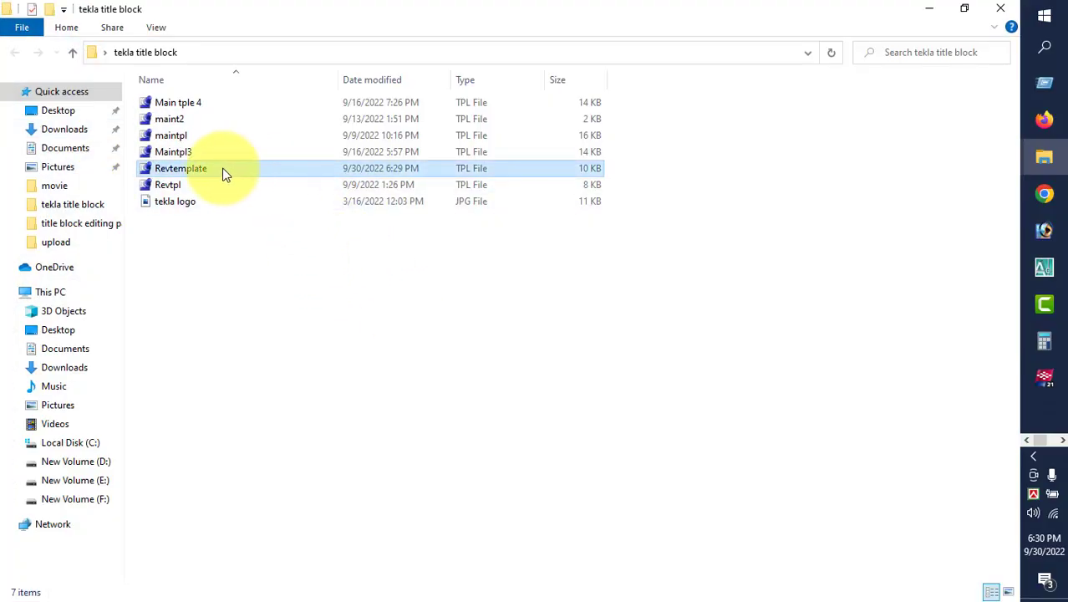
left_click(201, 172)
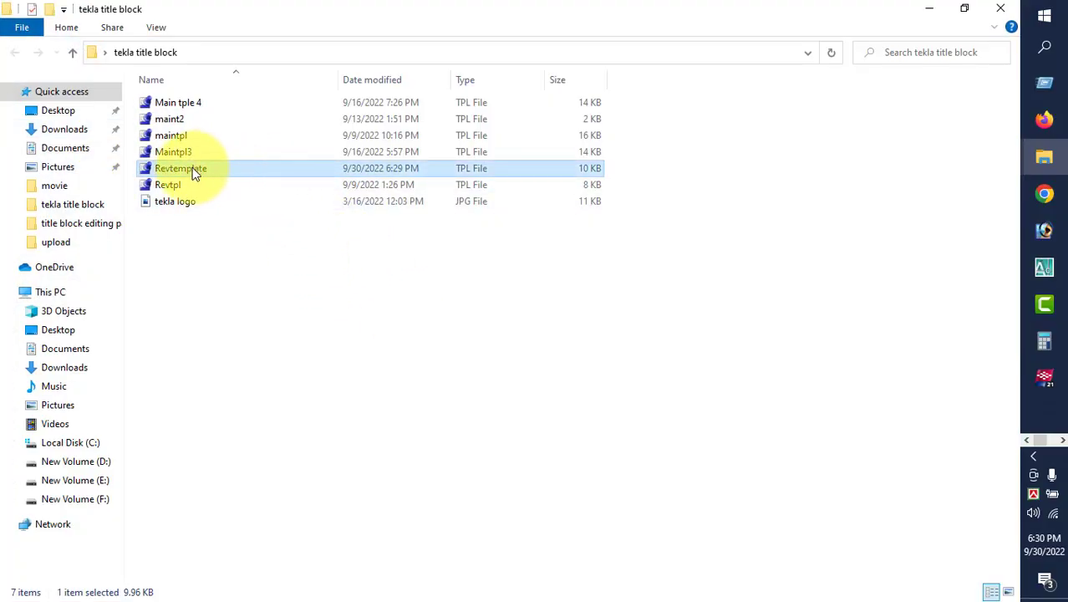
left_click(216, 266)
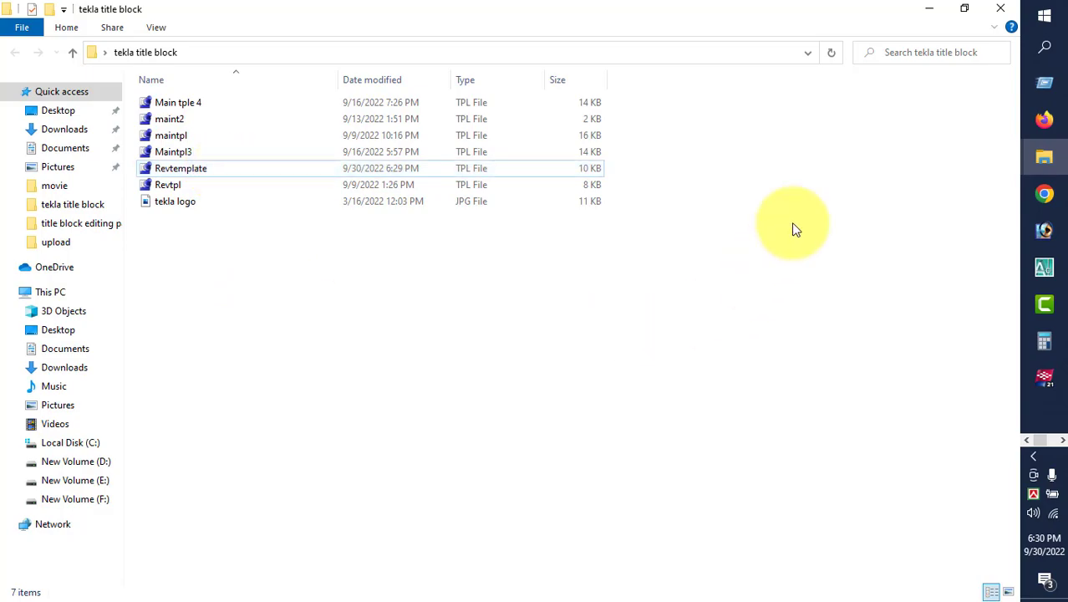
left_click(928, 10)
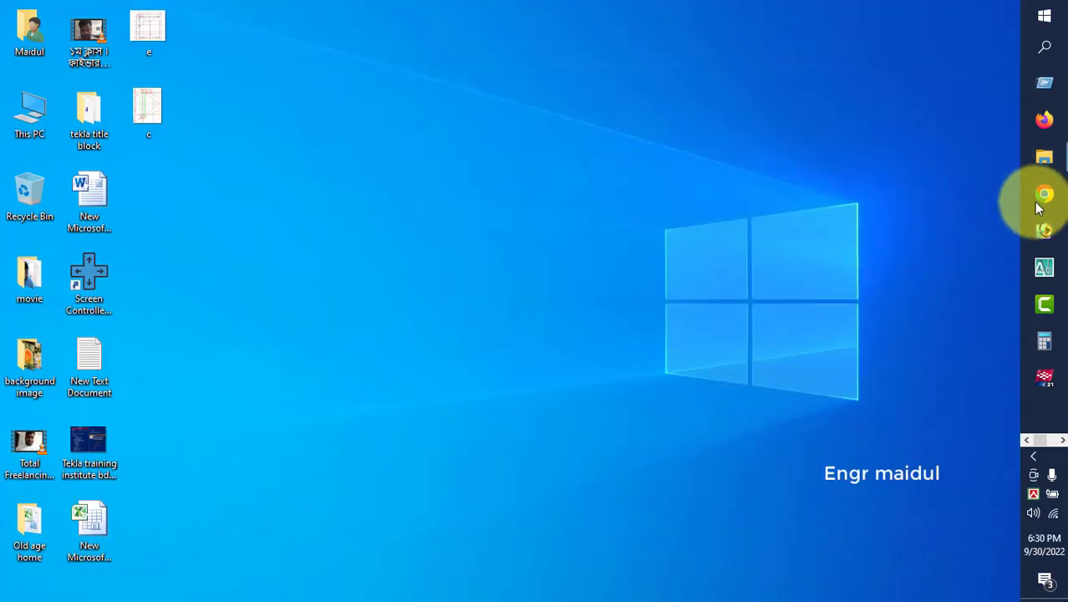
mouse_move(1045, 201)
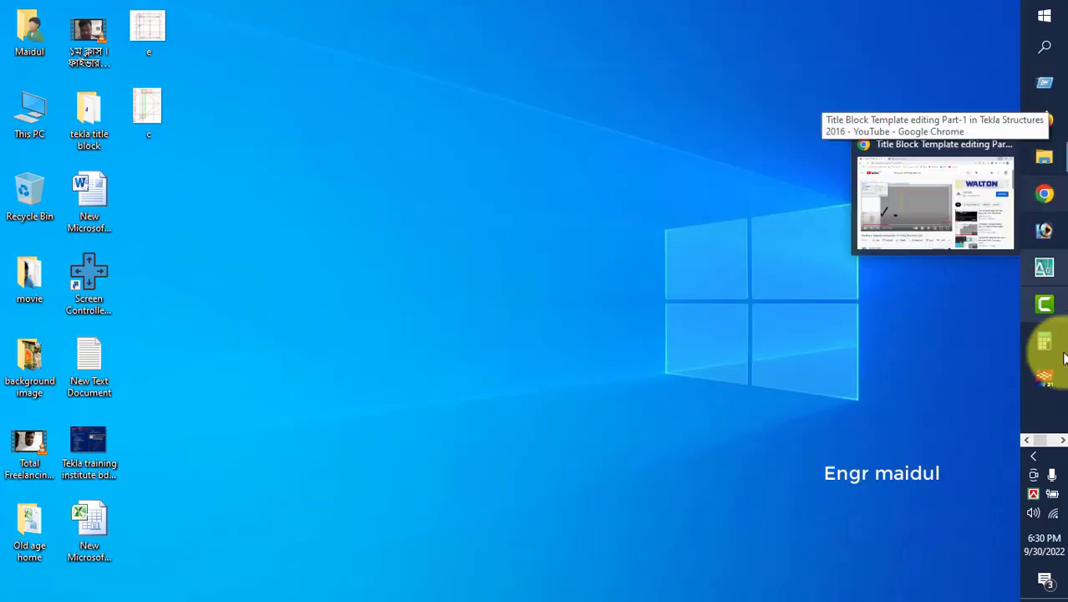